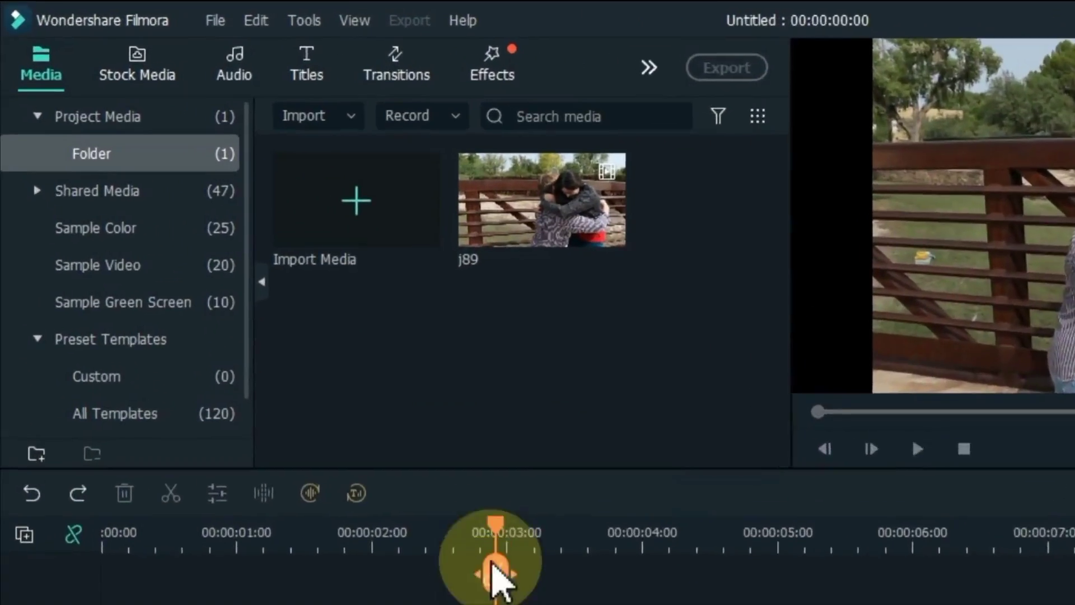
- Place the j89 clip at the start of video track 1
{"action": "left_click_drag", "start_coordinate": [370, 144], "coordinate": [79, 487]}
{"action": "left_click_drag", "start_coordinate": [128, 434], "coordinate": [128, 434]}
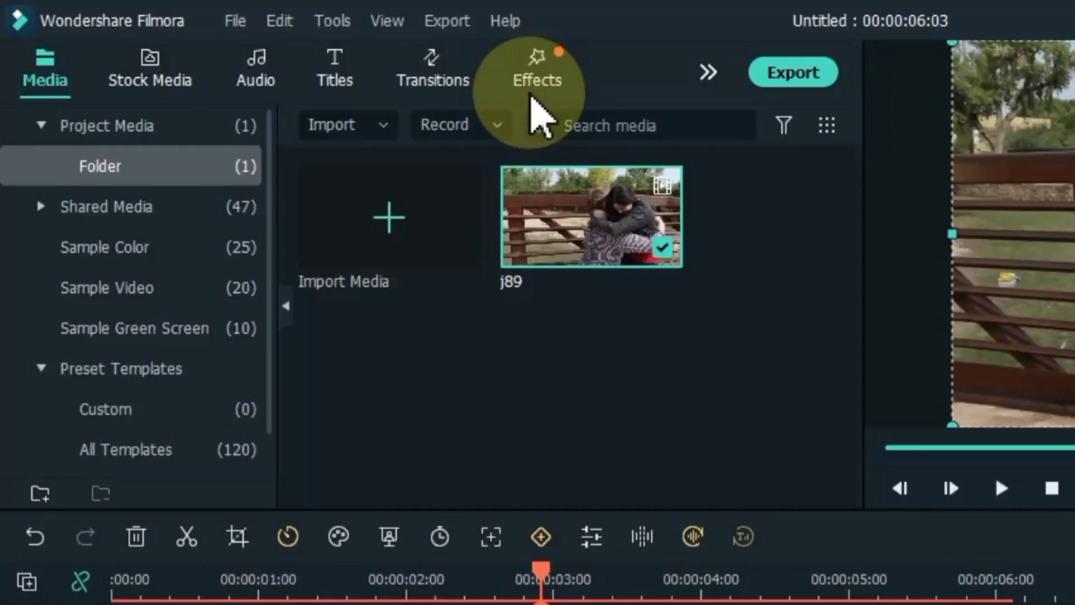
- Find the Romantic Love Overlay 09 effect, place it above the start of the j89 clip, and shorten it to about 2 seconds
{"action": "left_click", "coordinate": [537, 83]}
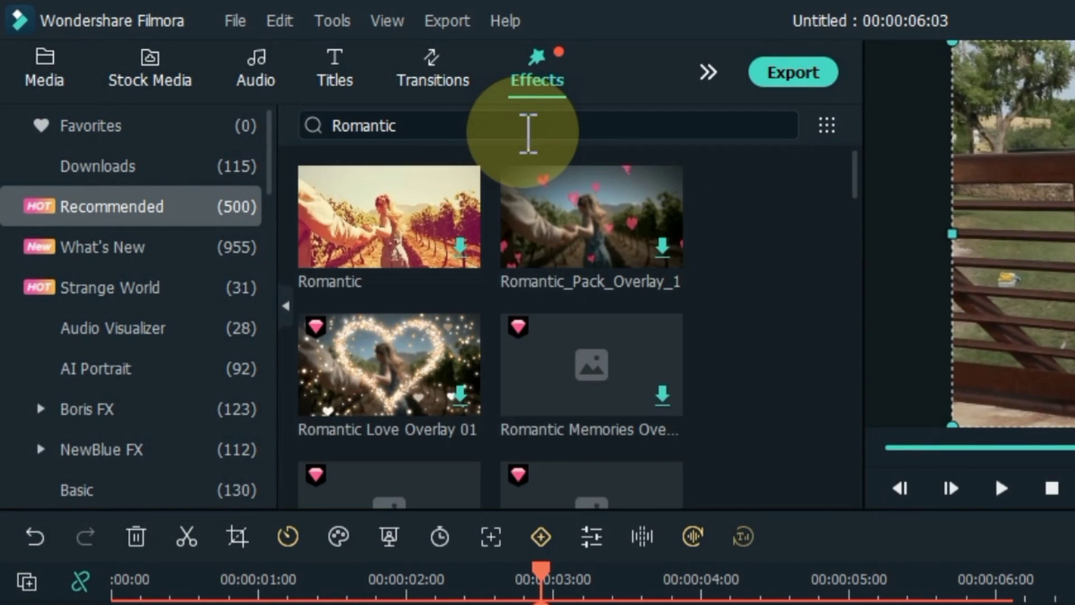
{"action": "left_click_drag", "start_coordinate": [861, 184], "coordinate": [894, 242]}
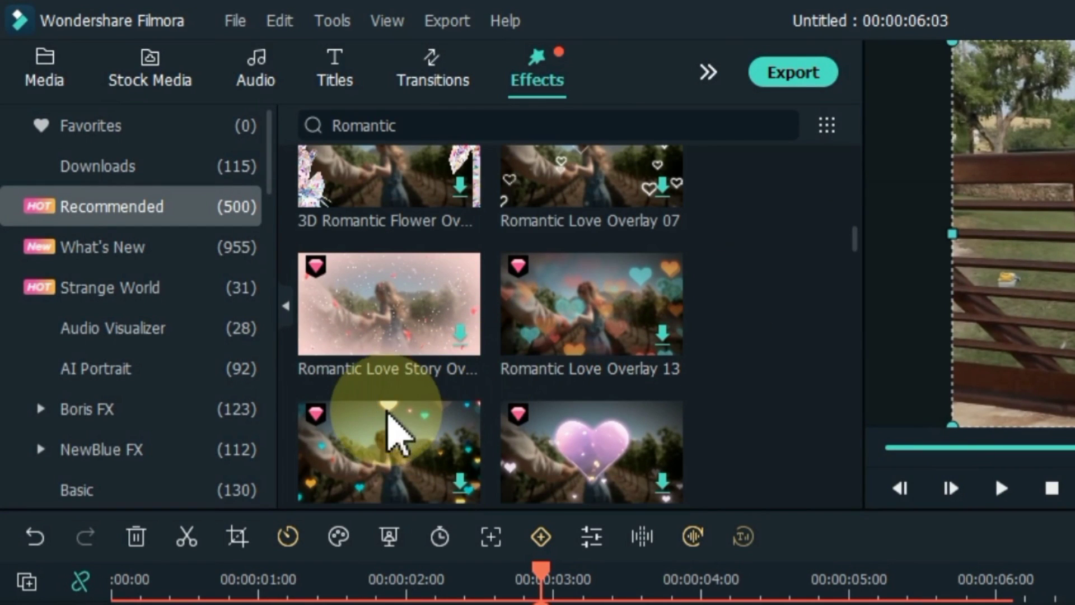
{"action": "scroll", "coordinate": [368, 442], "scroll_direction": "down", "scroll_amount": 1}
{"action": "left_click_drag", "start_coordinate": [371, 454], "coordinate": [120, 604]}
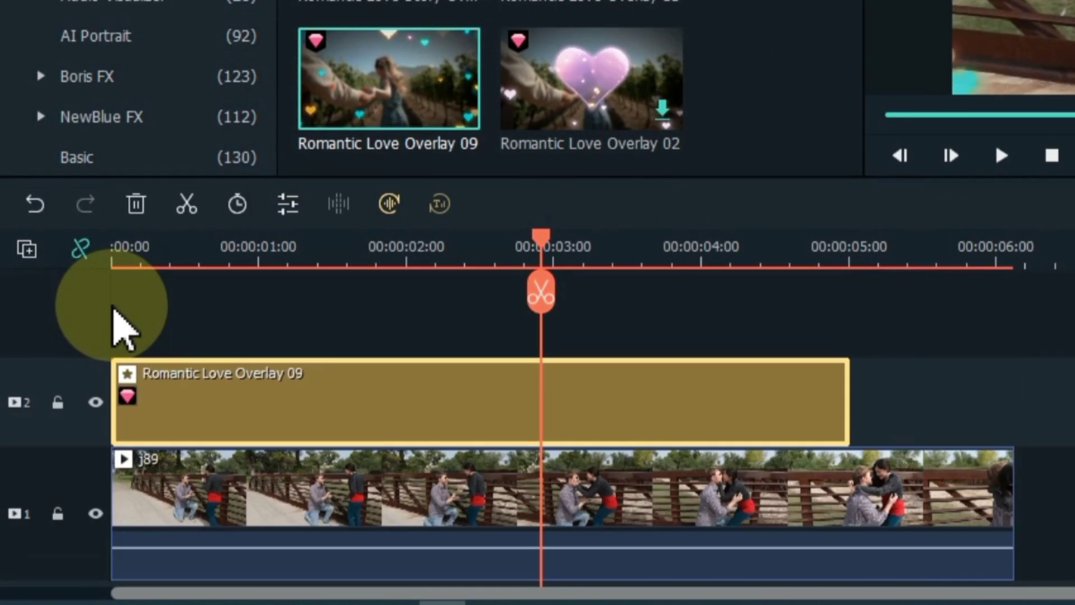
{"action": "left_click_drag", "start_coordinate": [851, 403], "coordinate": [430, 400]}
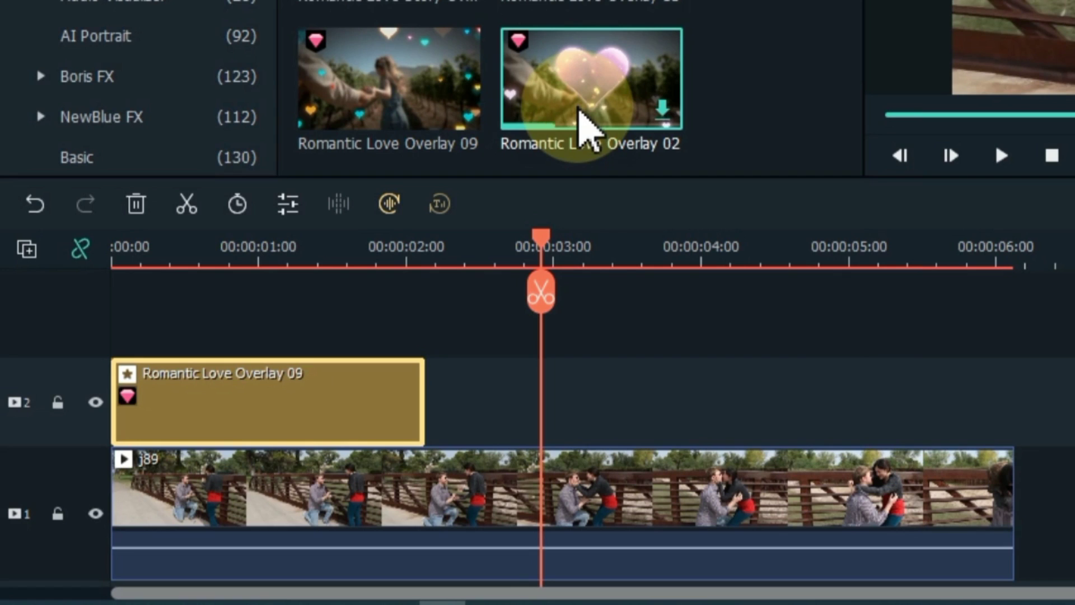
- Add the Romantic Love Overlay 02 effect directly after the first overlay and trim its end to match the end of the j89 clip
{"action": "left_click_drag", "start_coordinate": [595, 116], "coordinate": [454, 424]}
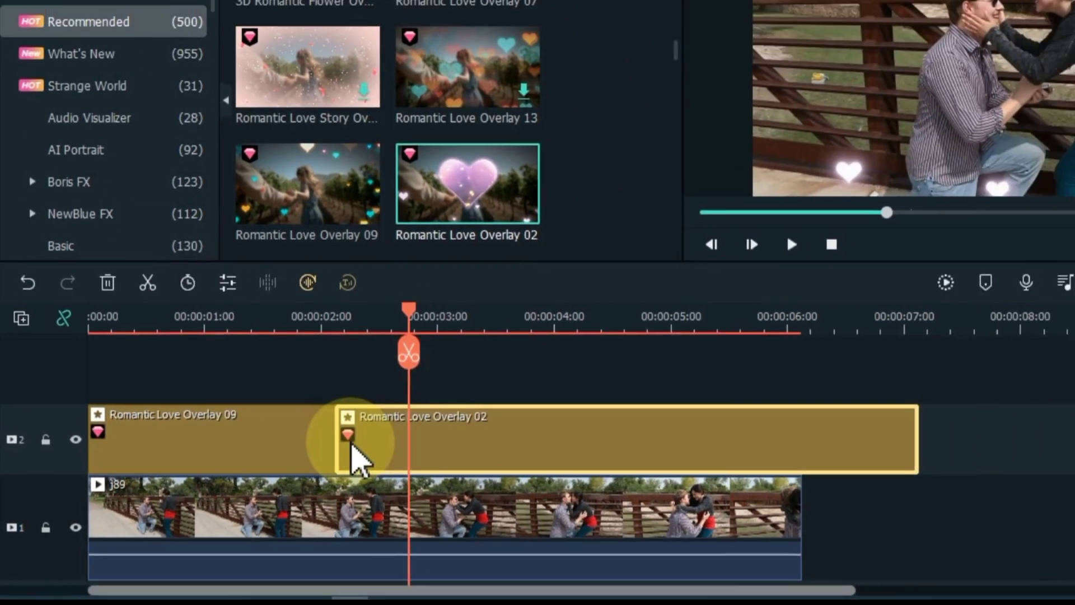
{"action": "key", "text": "space"}
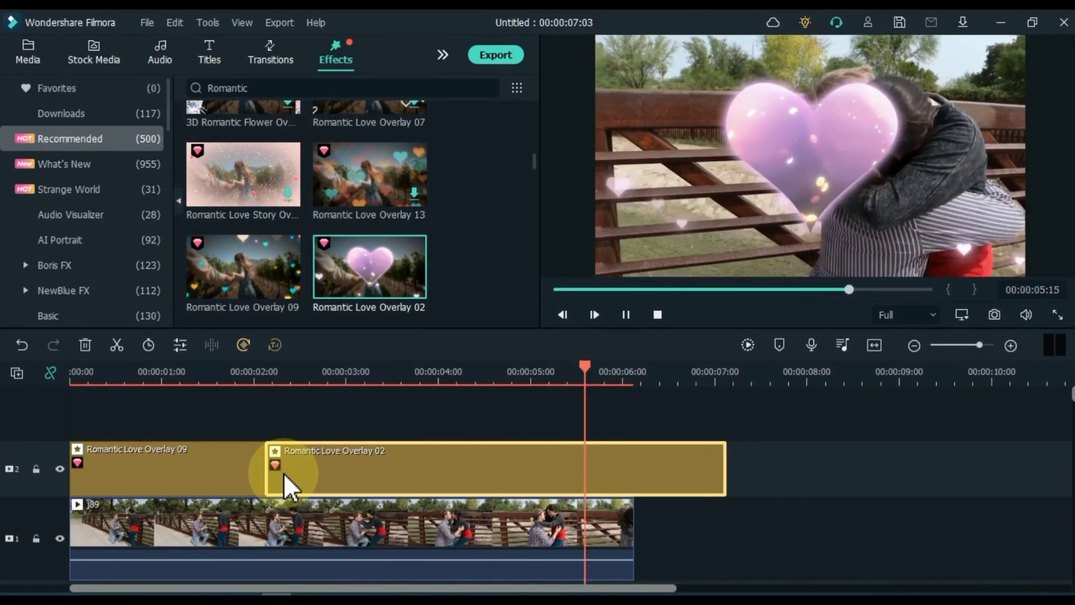
{"action": "left_click_drag", "start_coordinate": [722, 473], "coordinate": [635, 479]}
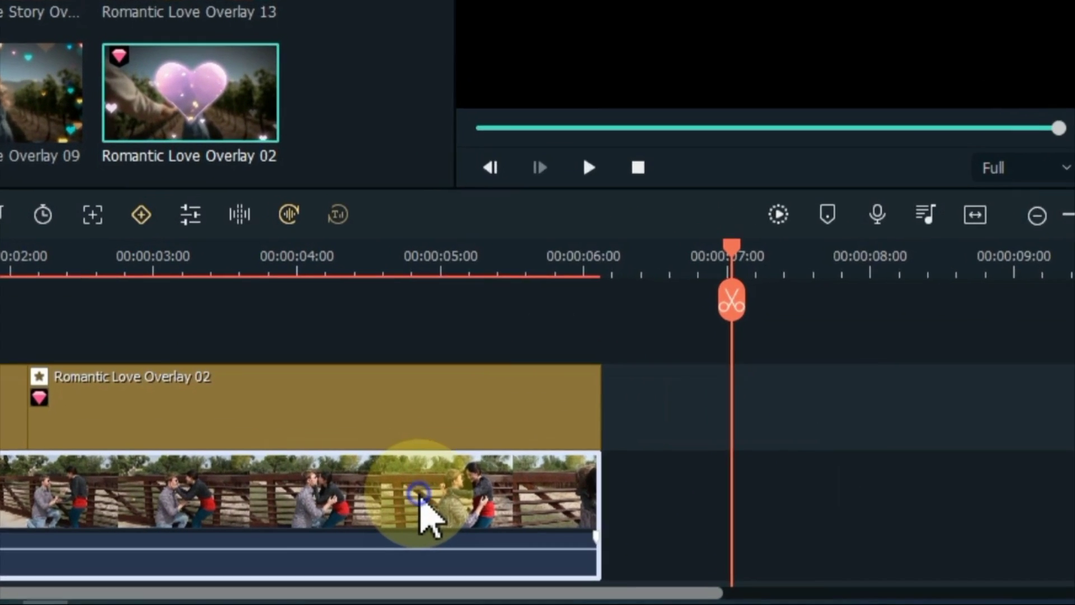
- Copy the j89 clip and paste the duplicate directly after the original on track 1
{"action": "right_click", "coordinate": [518, 523]}
{"action": "left_click", "coordinate": [525, 122]}
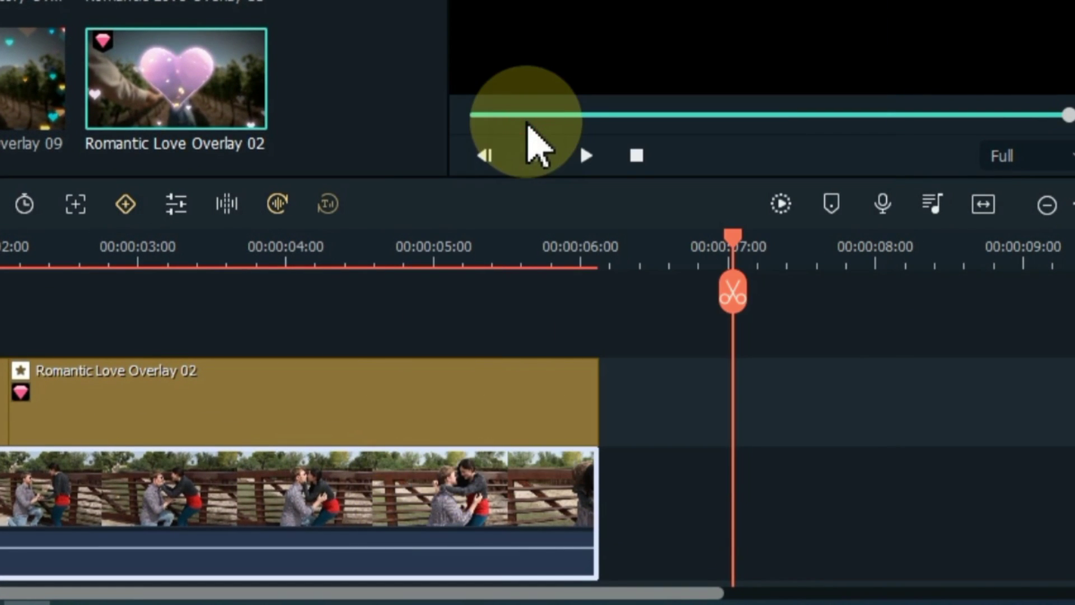
{"action": "right_click", "coordinate": [643, 492]}
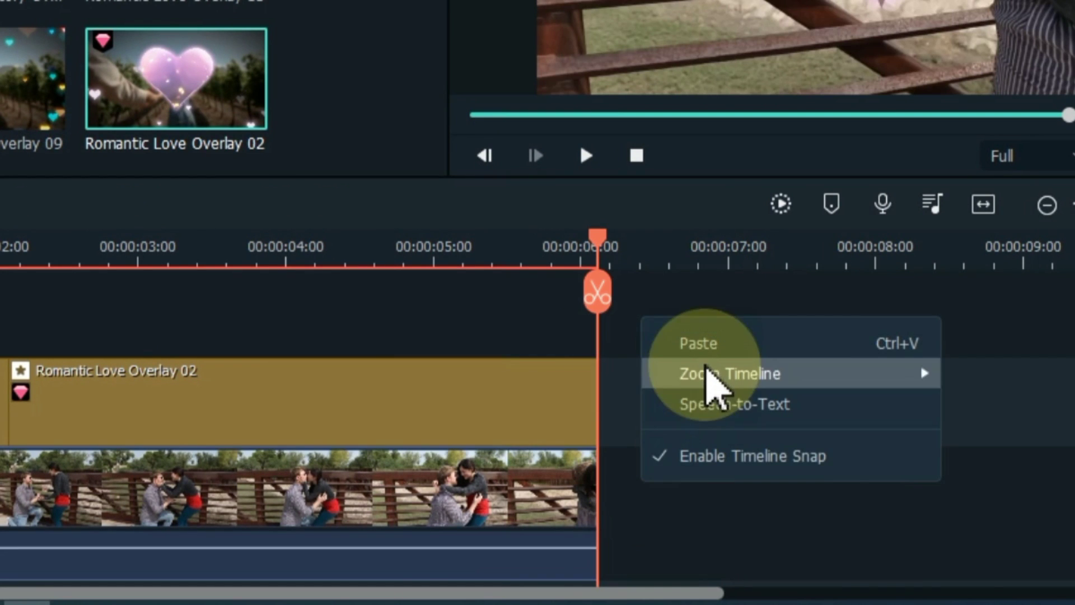
{"action": "left_click", "coordinate": [712, 346]}
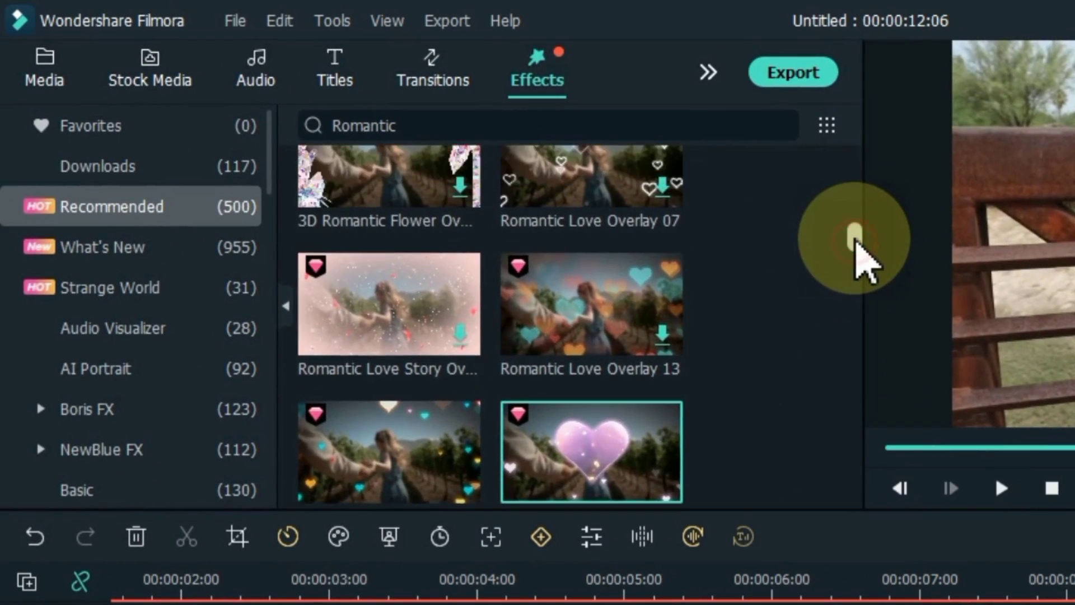
- Add the Romantic Love Overlay 01 effect on track 2, starting where the duplicated j89 clip begins
{"action": "left_click_drag", "start_coordinate": [855, 229], "coordinate": [866, 176]}
{"action": "left_click", "coordinate": [655, 249]}
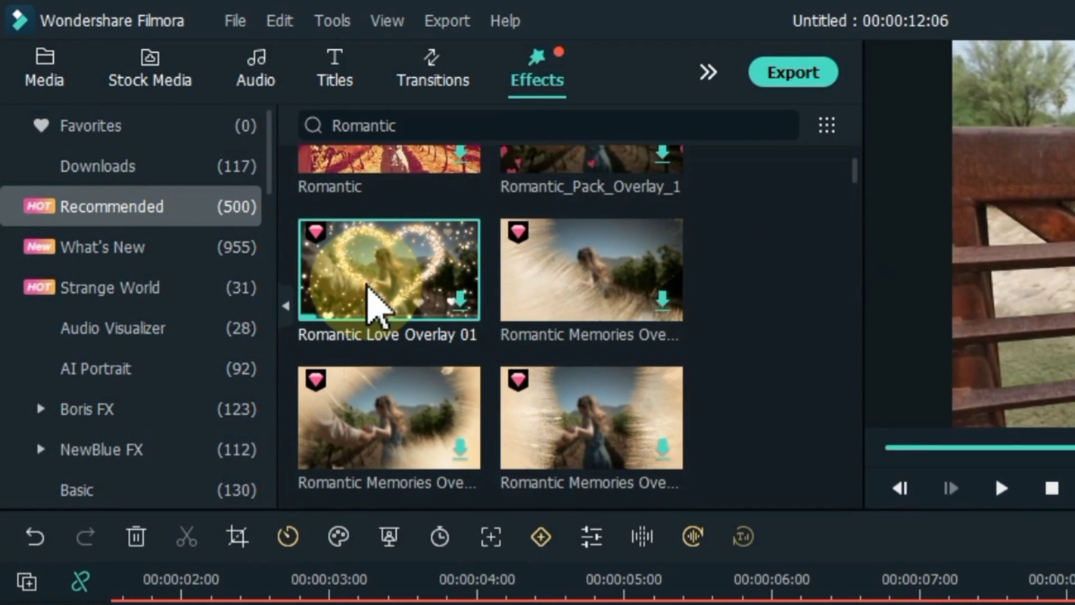
{"action": "left_click_drag", "start_coordinate": [375, 302], "coordinate": [819, 604]}
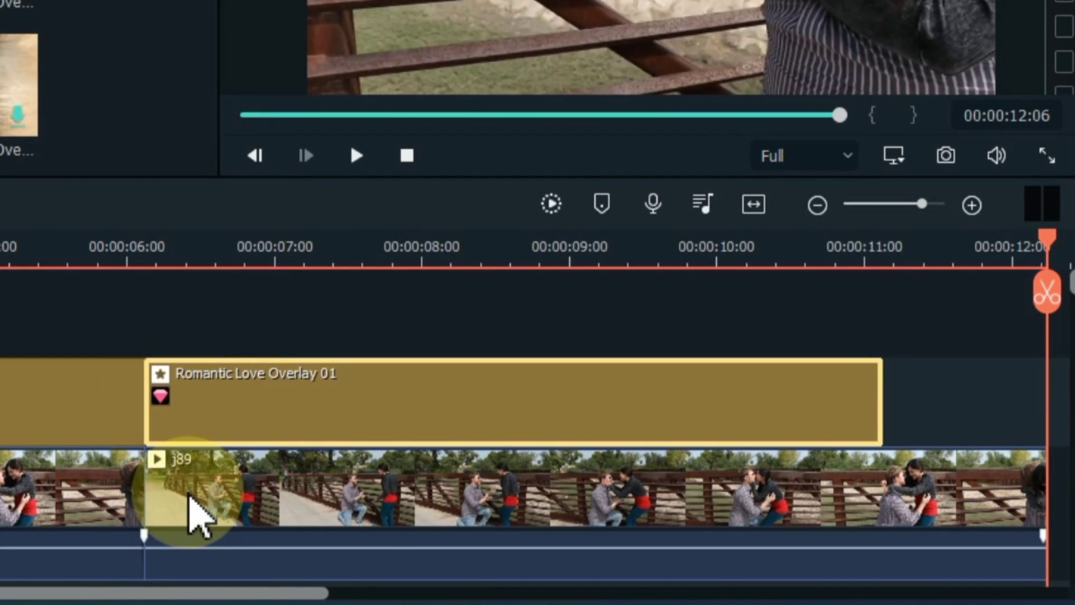
- Reverse the playback of the duplicated j89 clip
{"action": "right_click", "coordinate": [197, 514]}
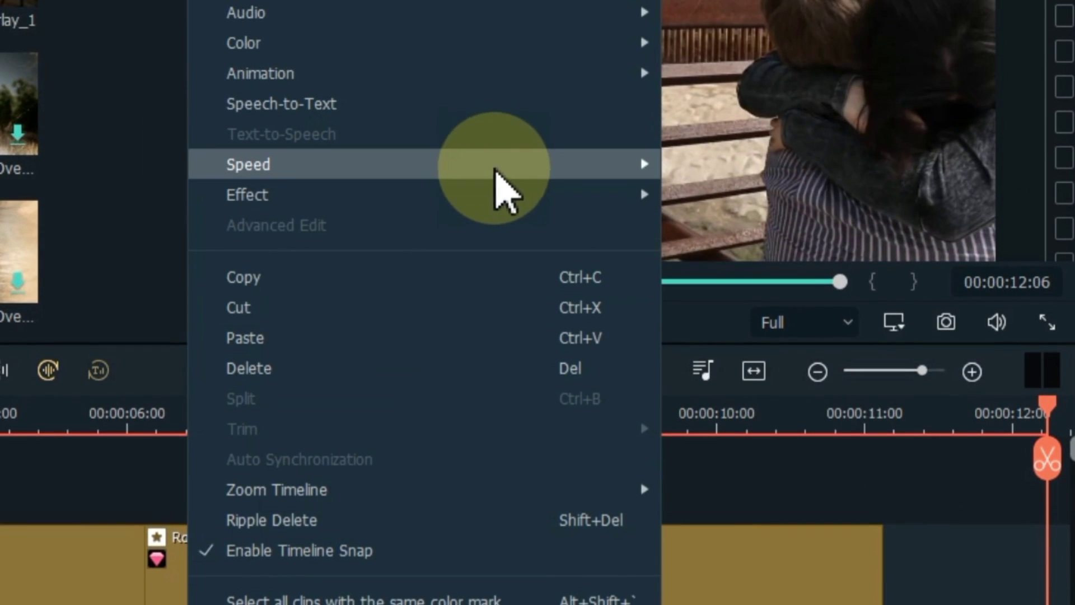
{"action": "mouse_move", "coordinate": [500, 2]}
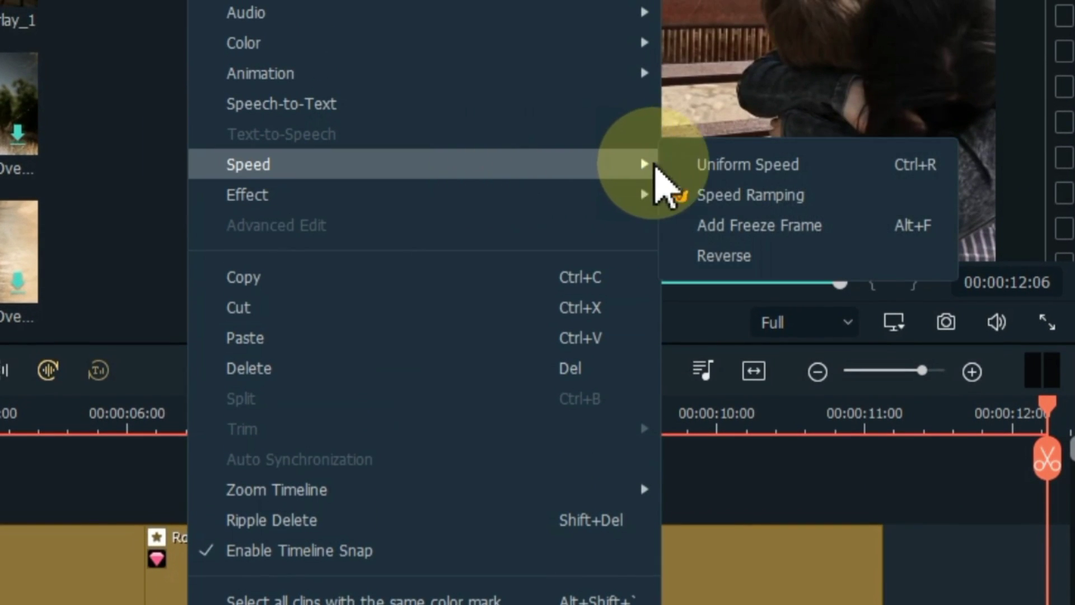
{"action": "left_click", "coordinate": [757, 256]}
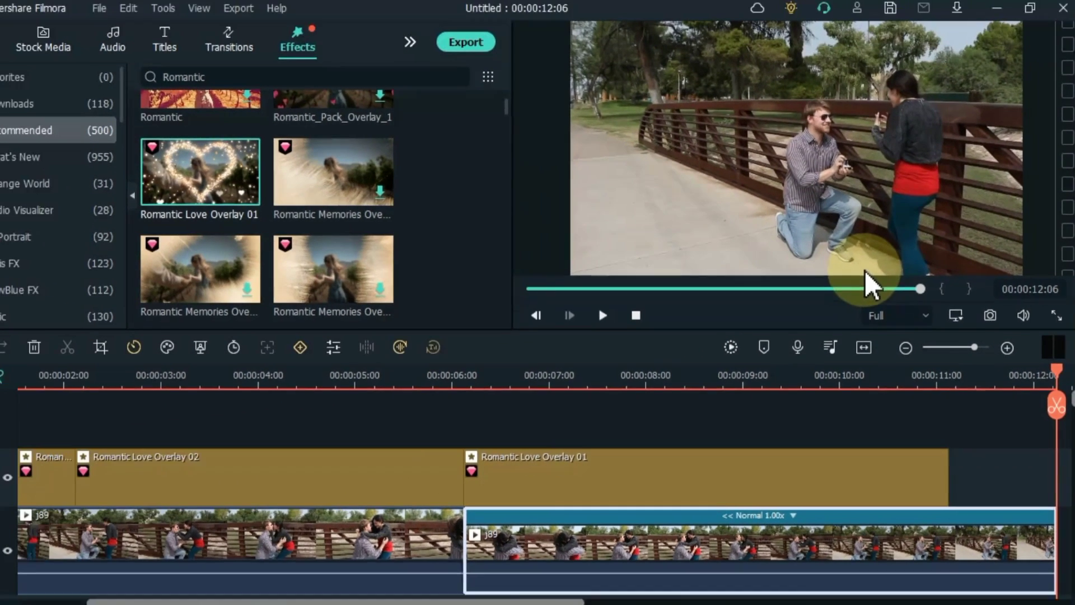
- Shorten Romantic Love Overlay 01 to end at about 00:00:09:13 and add the Romantic Love Overlay 06 effect directly after it
{"action": "scroll", "coordinate": [557, 602], "scroll_direction": "right", "scroll_amount": 5}
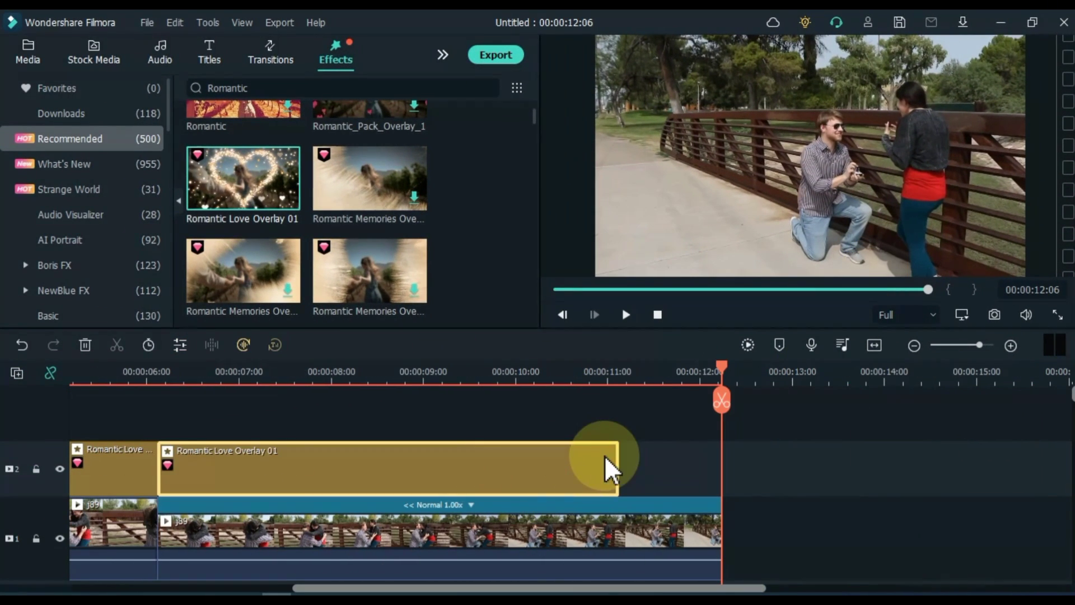
{"action": "left_click_drag", "start_coordinate": [196, 397], "coordinate": [495, 440]}
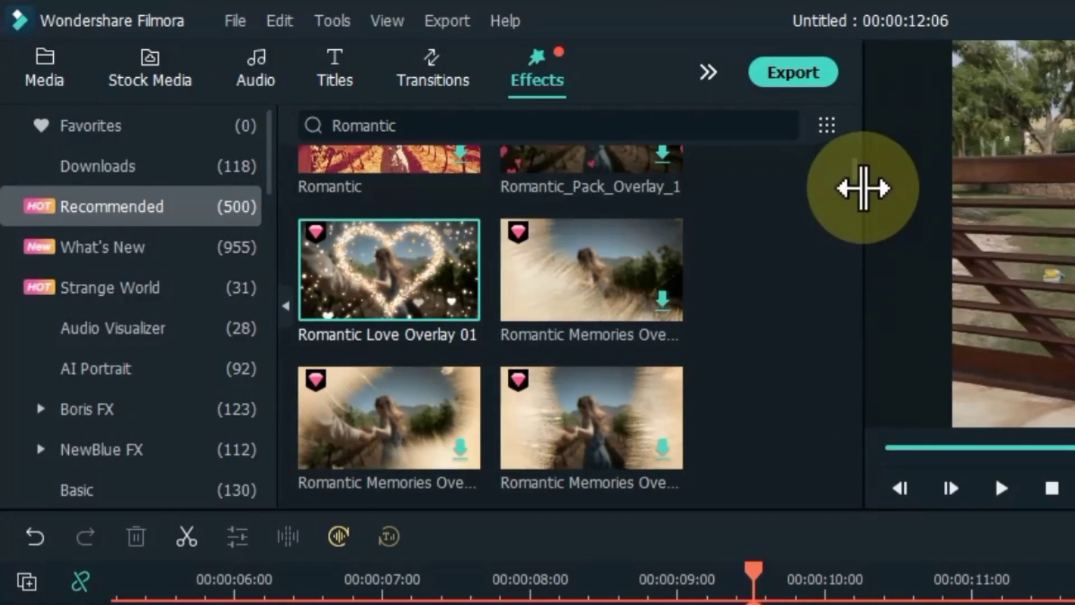
{"action": "left_click_drag", "start_coordinate": [855, 171], "coordinate": [840, 217]}
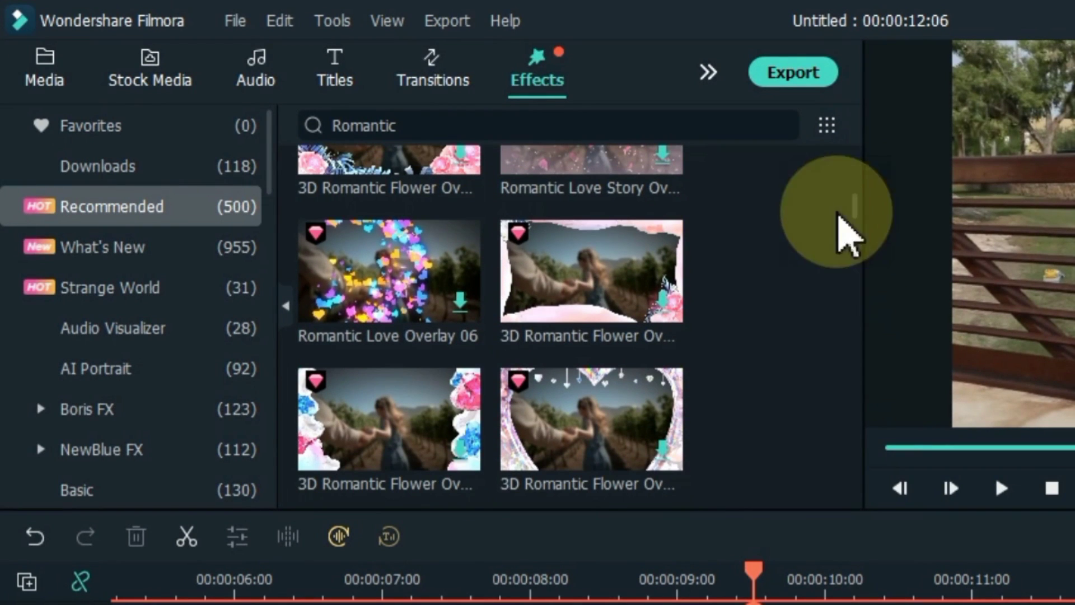
{"action": "left_click_drag", "start_coordinate": [359, 324], "coordinate": [782, 604]}
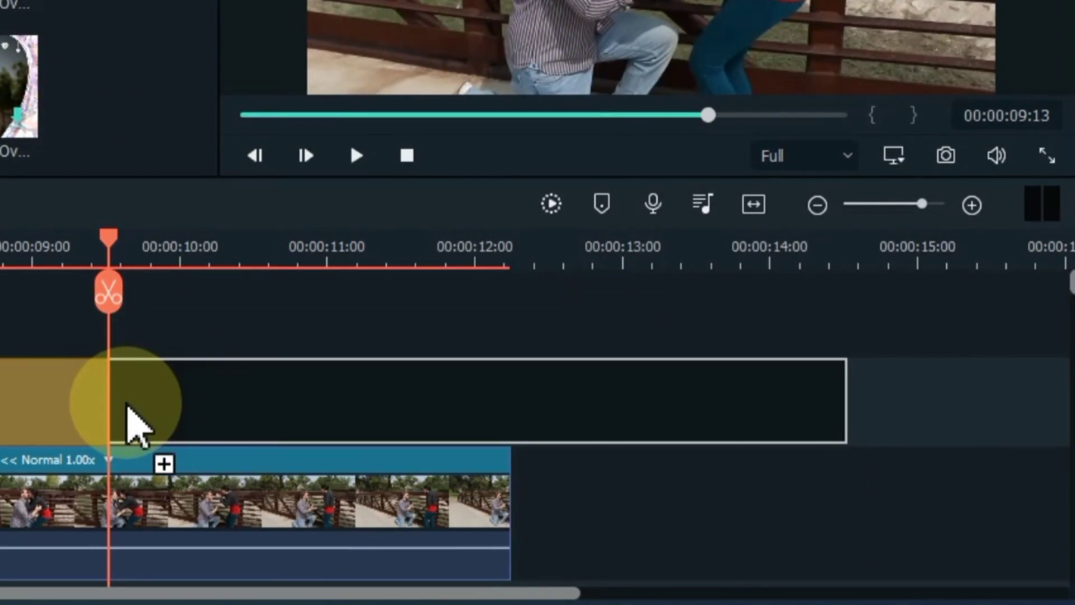
{"action": "left_click_drag", "start_coordinate": [135, 426], "coordinate": [135, 426]}
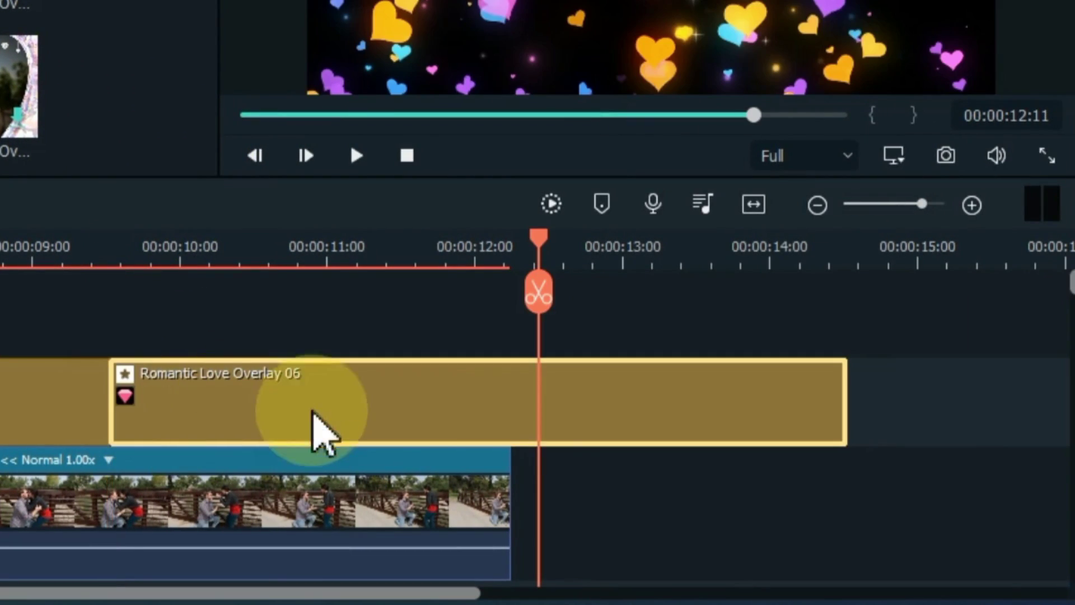
- Slow the reversed j89 clip to 0.73x so that it ends together with Romantic Love Overlay 06
{"action": "left_click", "coordinate": [364, 537]}
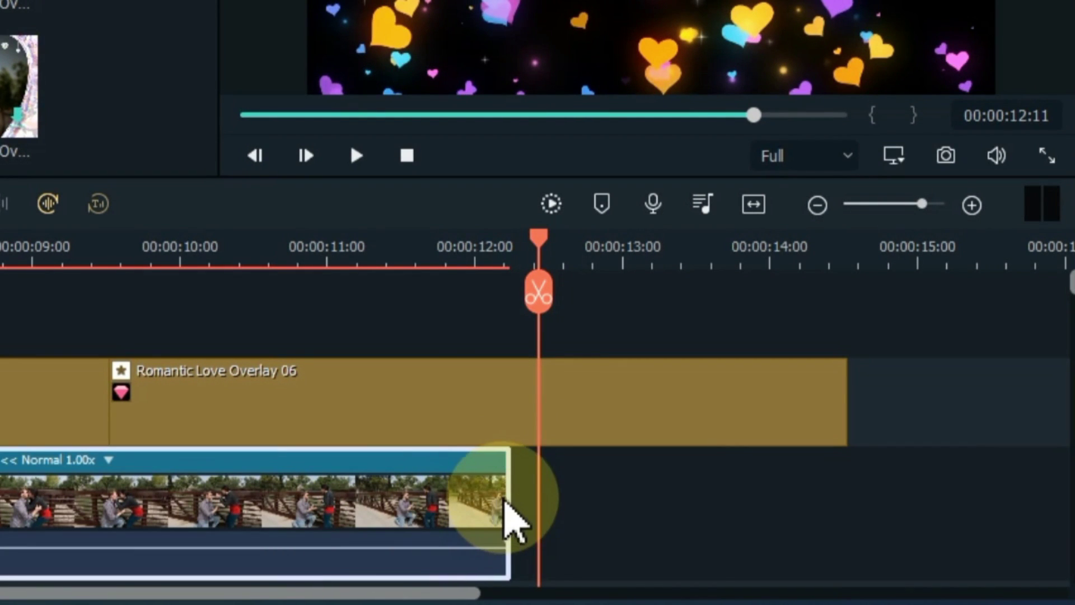
{"action": "left_click_drag", "start_coordinate": [721, 490], "coordinate": [839, 490]}
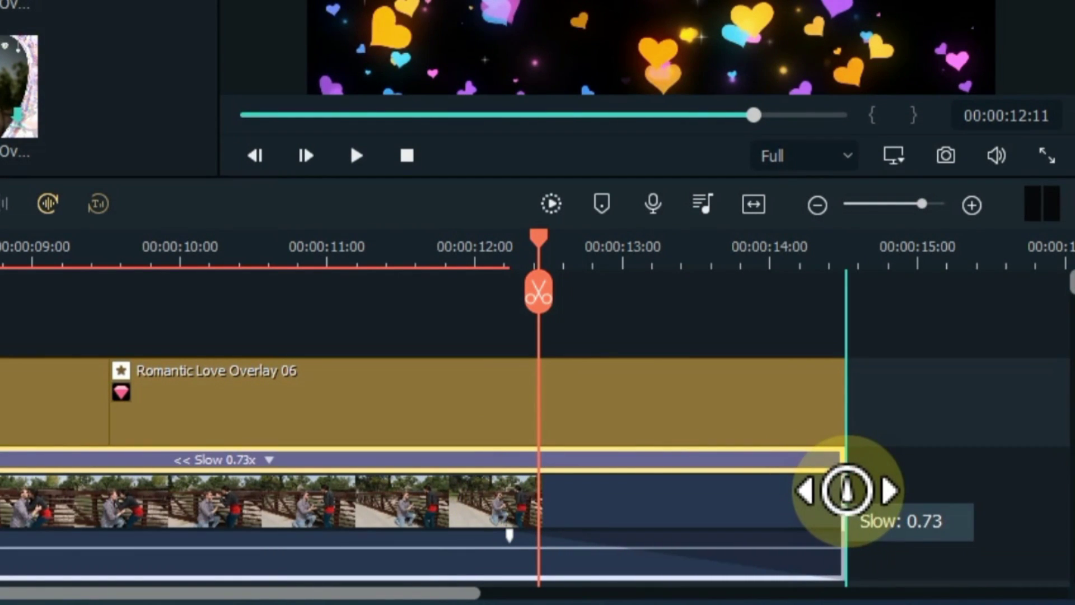
{"action": "key", "text": "space"}
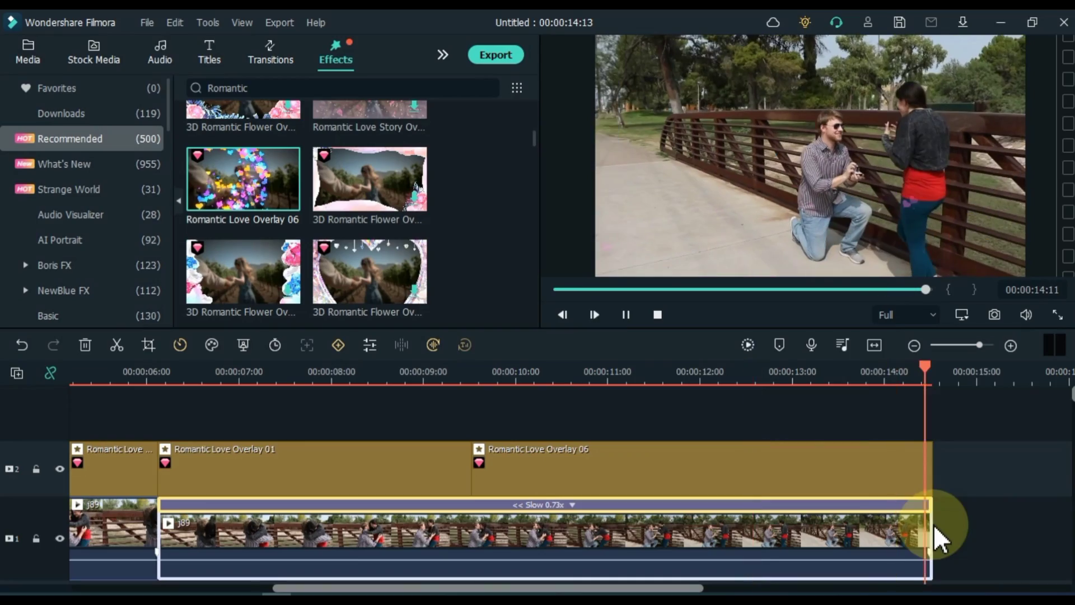
- Fit the whole timeline in view and play the finished sequence from the start
{"action": "left_click", "coordinate": [874, 345]}
{"action": "left_click", "coordinate": [665, 315]}
{"action": "left_click", "coordinate": [624, 315]}
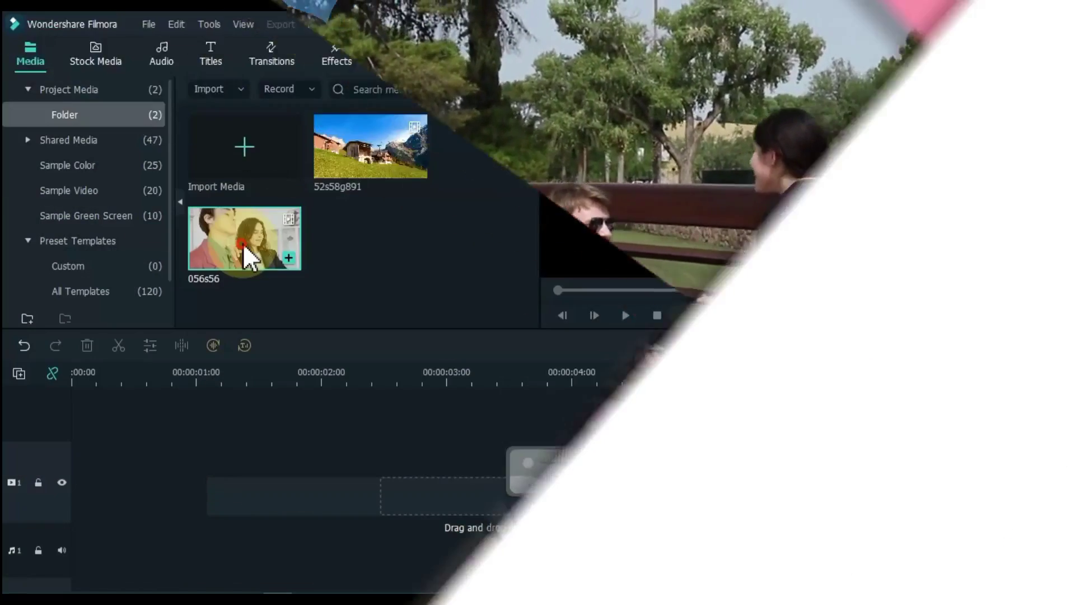
- Place the 056s56 clip at the start of video track 1 in the new project
{"action": "left_click", "coordinate": [243, 243]}
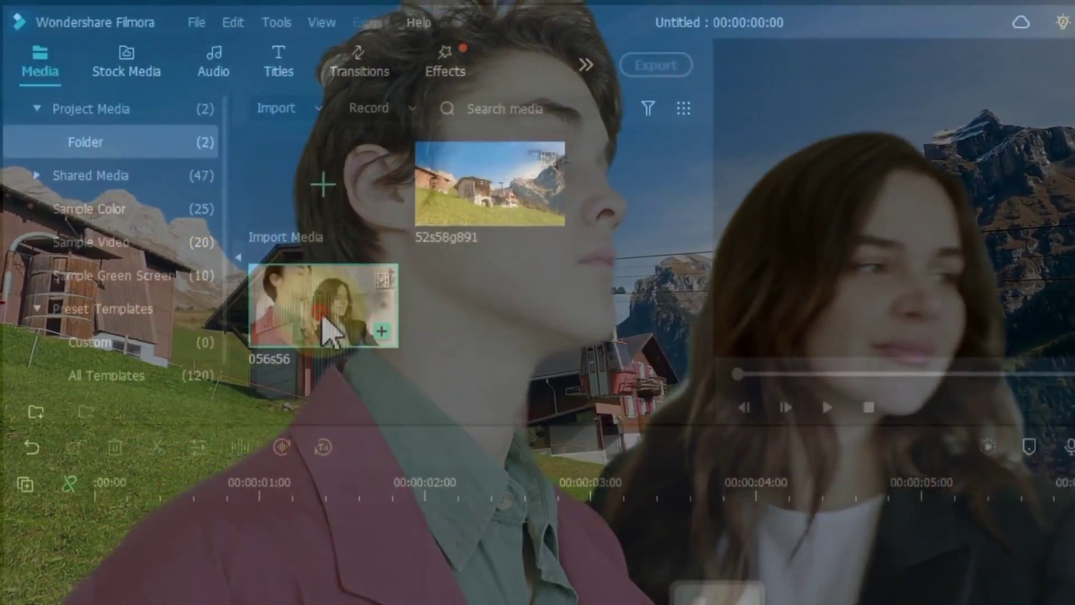
{"action": "left_click_drag", "start_coordinate": [330, 333], "coordinate": [75, 604]}
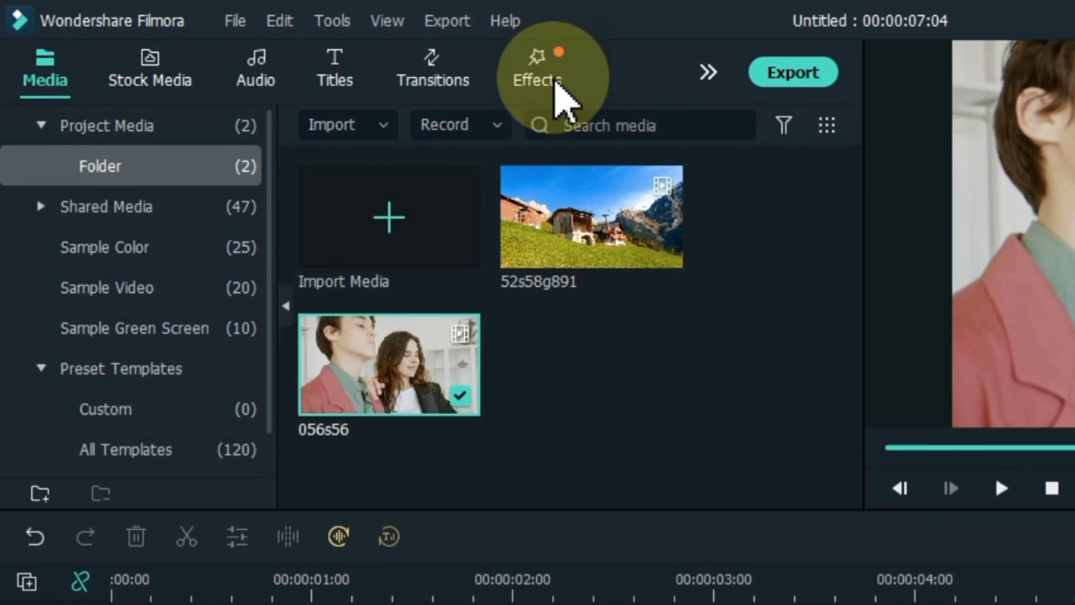
- Search the effects for "Human segmentation", apply Human Segmentation to the 056s56 clip, and preview it
{"action": "left_click", "coordinate": [336, 51]}
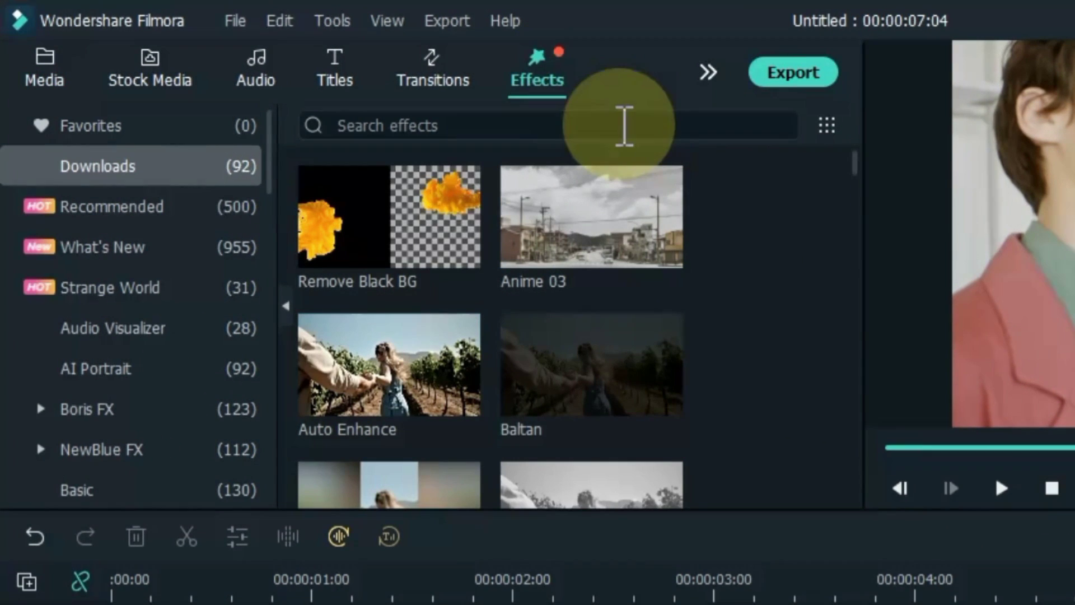
{"action": "type", "text": "tation"}
{"action": "key", "text": "Return"}
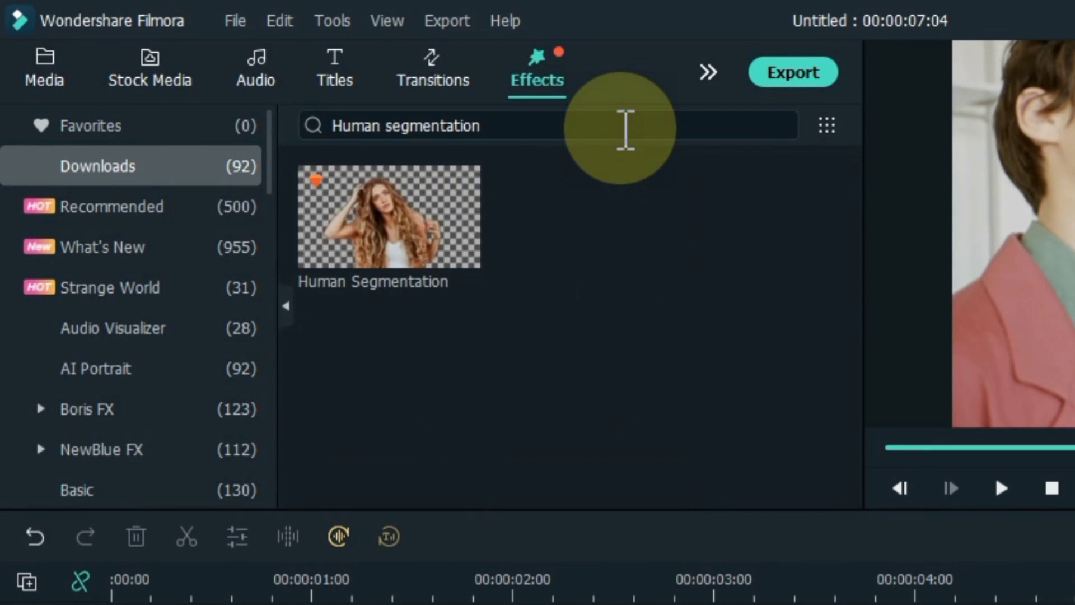
{"action": "left_click_drag", "start_coordinate": [387, 252], "coordinate": [156, 403]}
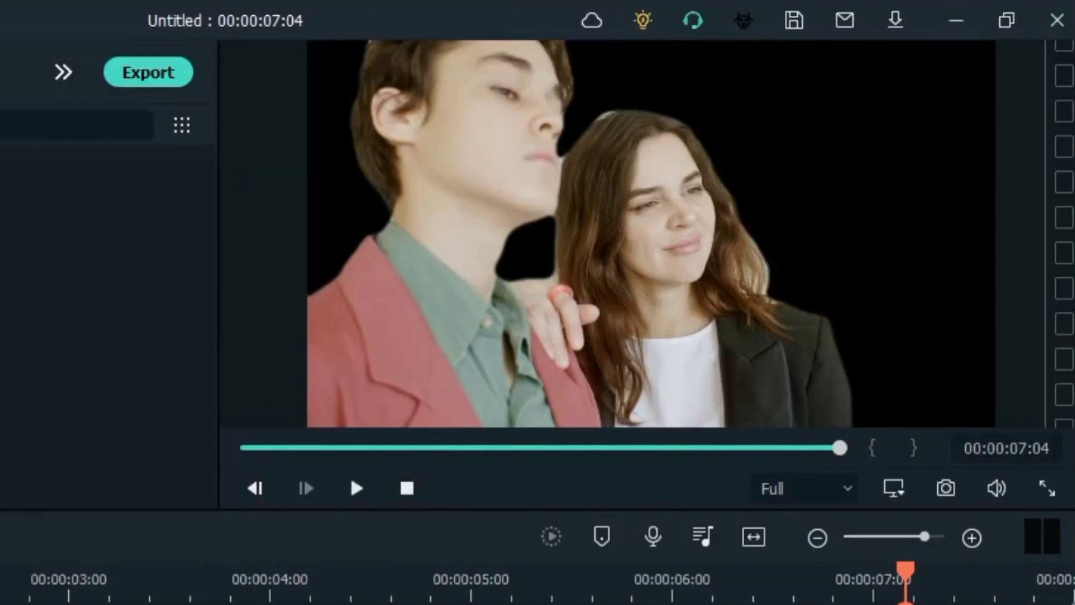
{"action": "left_click", "coordinate": [352, 482]}
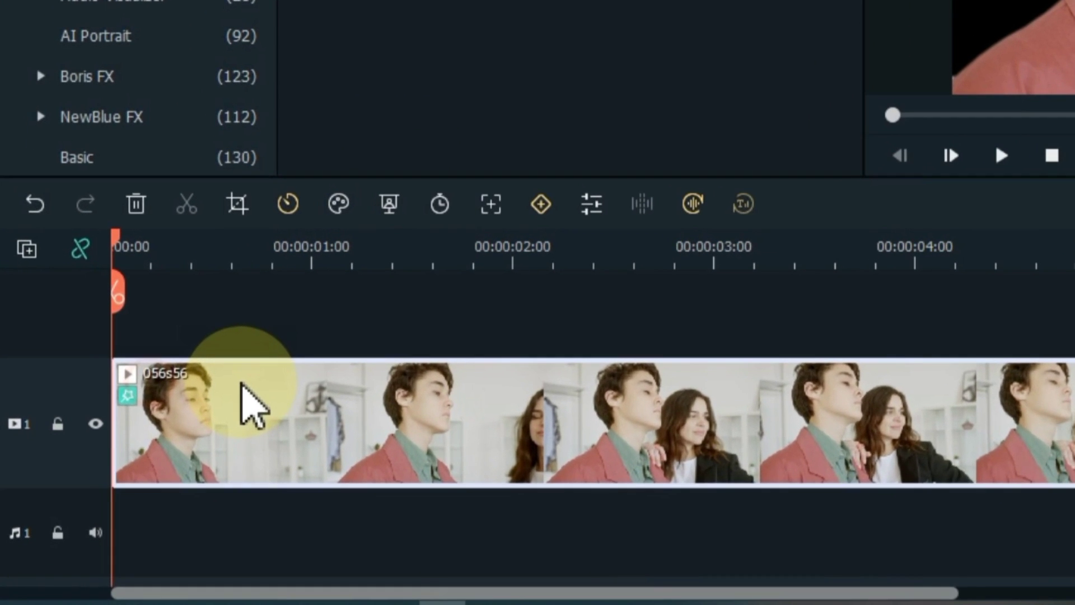
- Move the 056s56 clip up to track 2 and place the 52s58g891 clip beneath it at the start of track 1
{"action": "left_click_drag", "start_coordinate": [152, 464], "coordinate": [160, 434]}
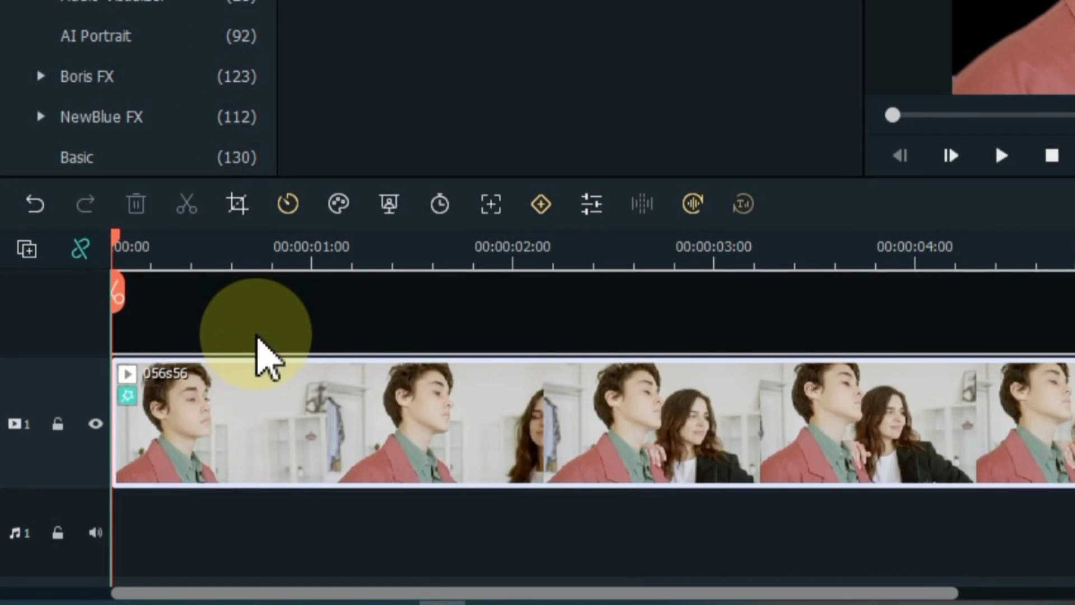
{"action": "left_click_drag", "start_coordinate": [256, 336], "coordinate": [258, 308]}
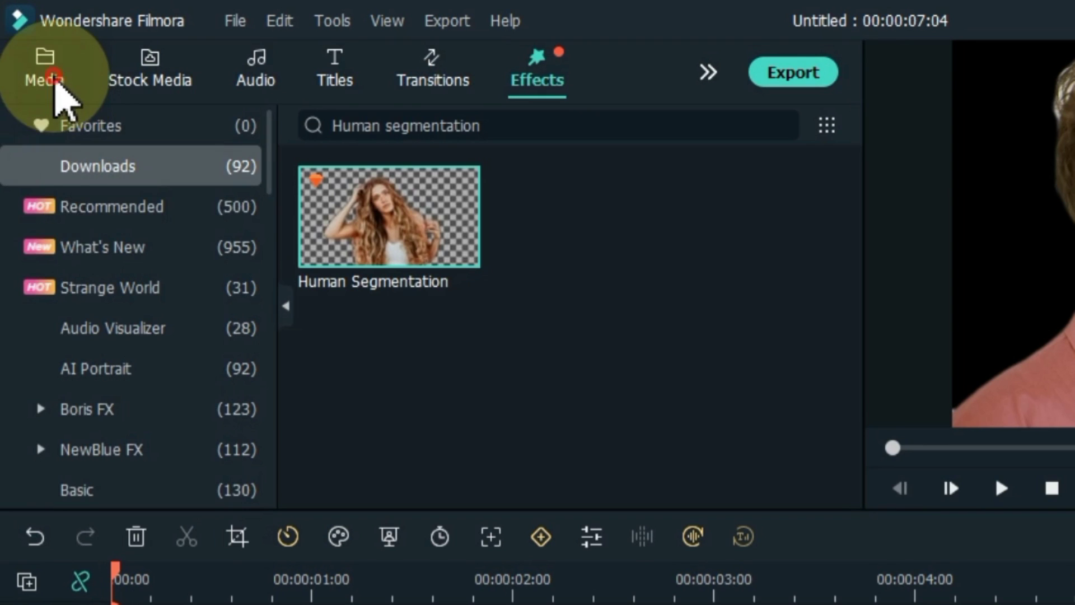
{"action": "left_click", "coordinate": [51, 0]}
{"action": "left_click_drag", "start_coordinate": [551, 227], "coordinate": [132, 604]}
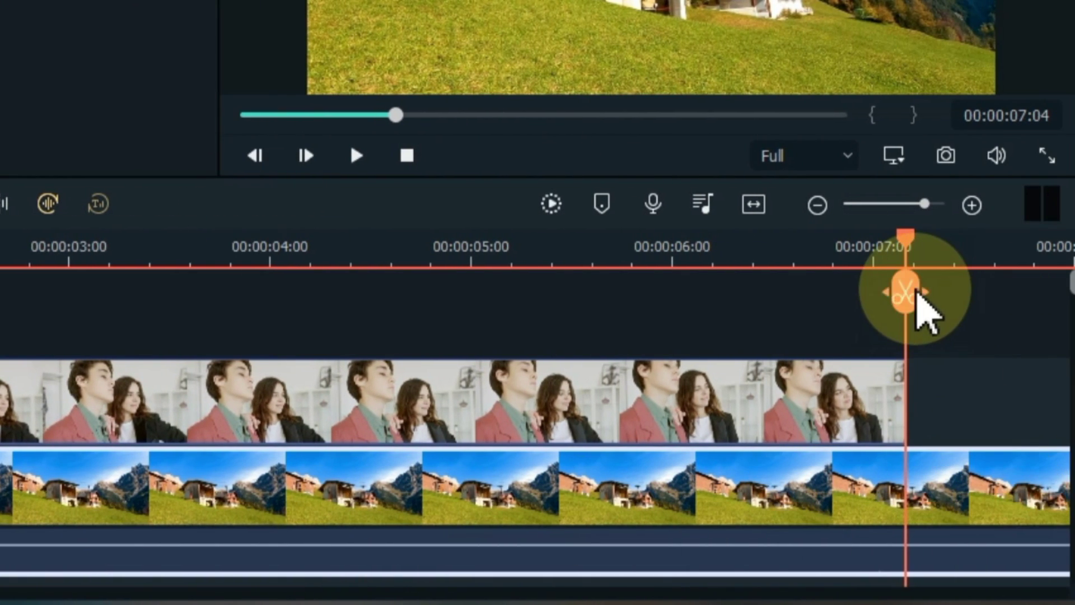
- Split the 52s58g891 background clip at 00:00:07:04, where the couple clip ends, and delete the remainder
{"action": "left_click", "coordinate": [917, 293]}
{"action": "left_click", "coordinate": [950, 454]}
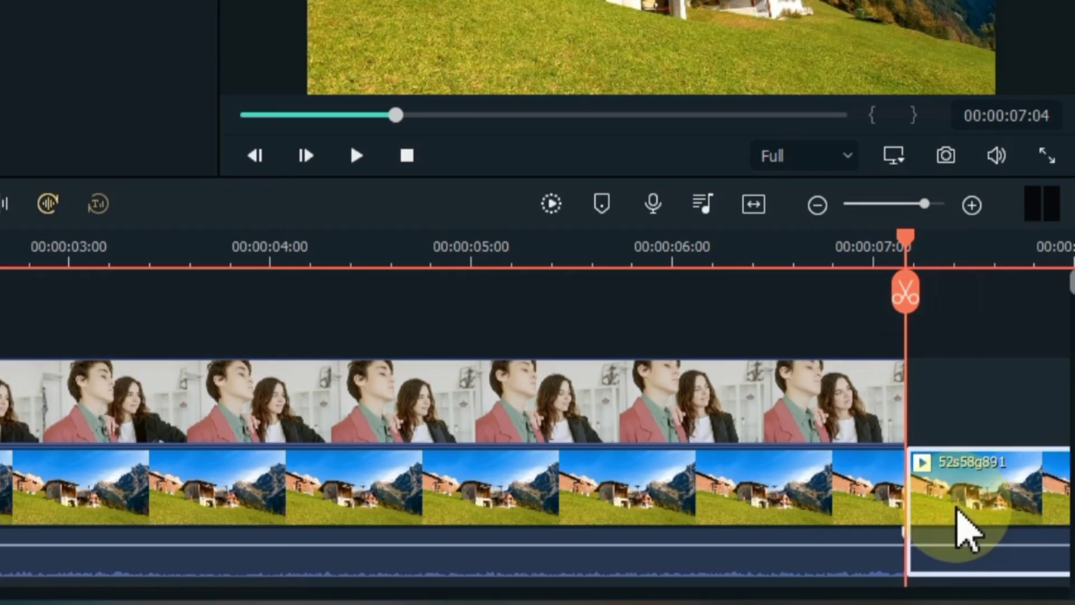
{"action": "key", "text": "Delete"}
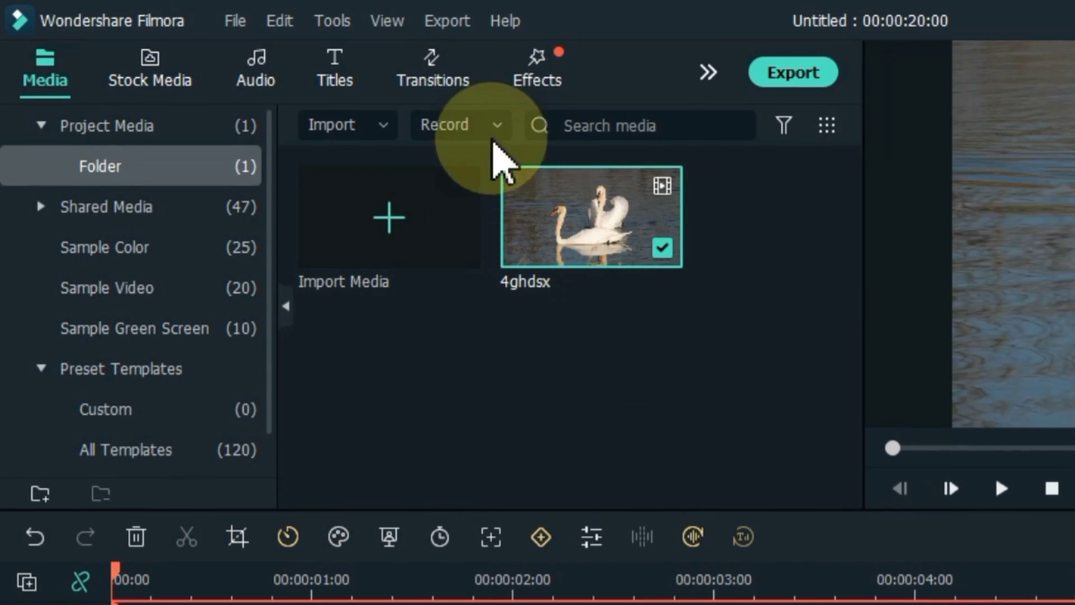
- Search the effects for "Magnify" and apply Magnify to the 4ghdsx swan clip
{"action": "left_click", "coordinate": [528, 83]}
{"action": "left_click", "coordinate": [137, 206]}
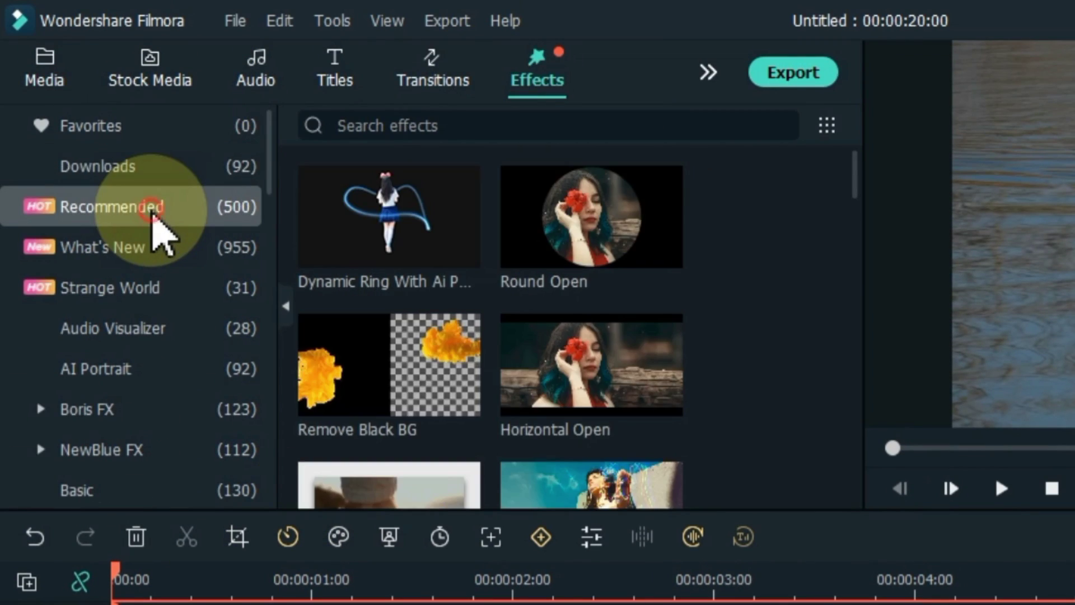
{"action": "left_click", "coordinate": [442, 137]}
{"action": "type", "text": "Magnify"}
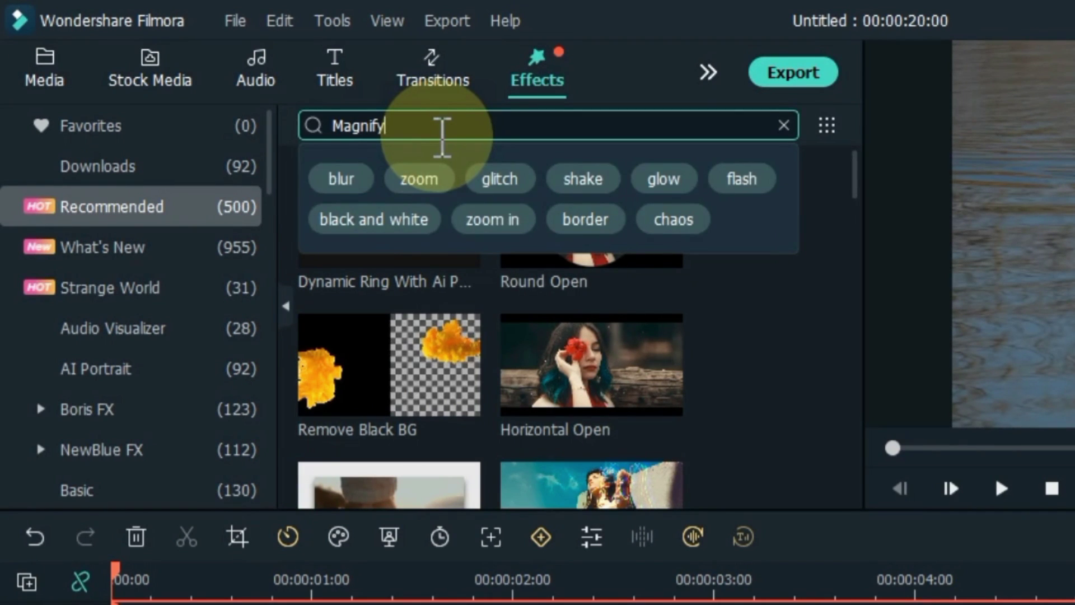
{"action": "key", "text": "Return"}
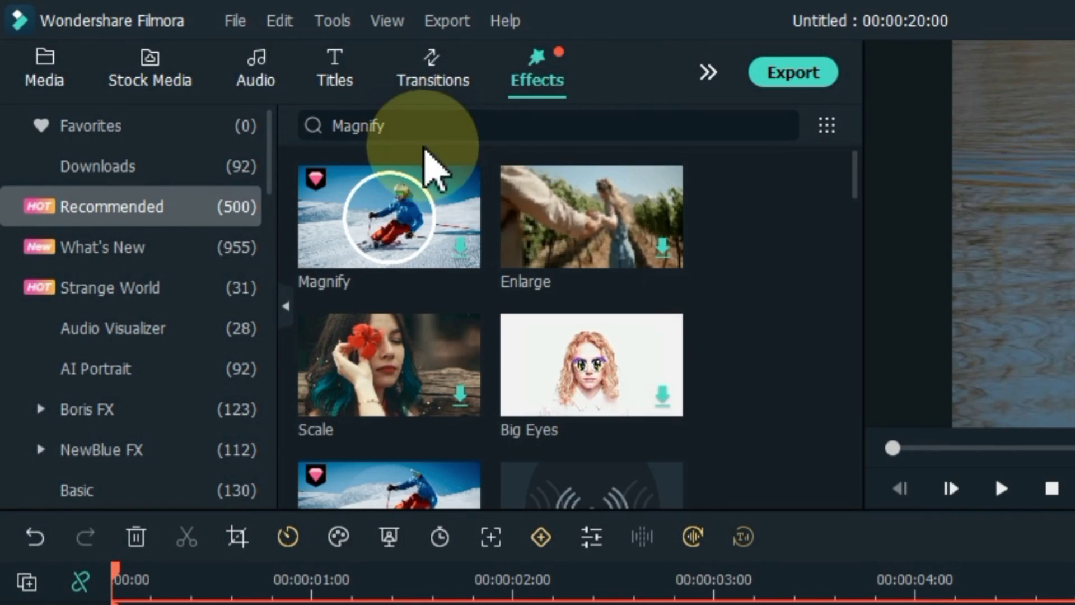
{"action": "left_click_drag", "start_coordinate": [380, 252], "coordinate": [279, 604]}
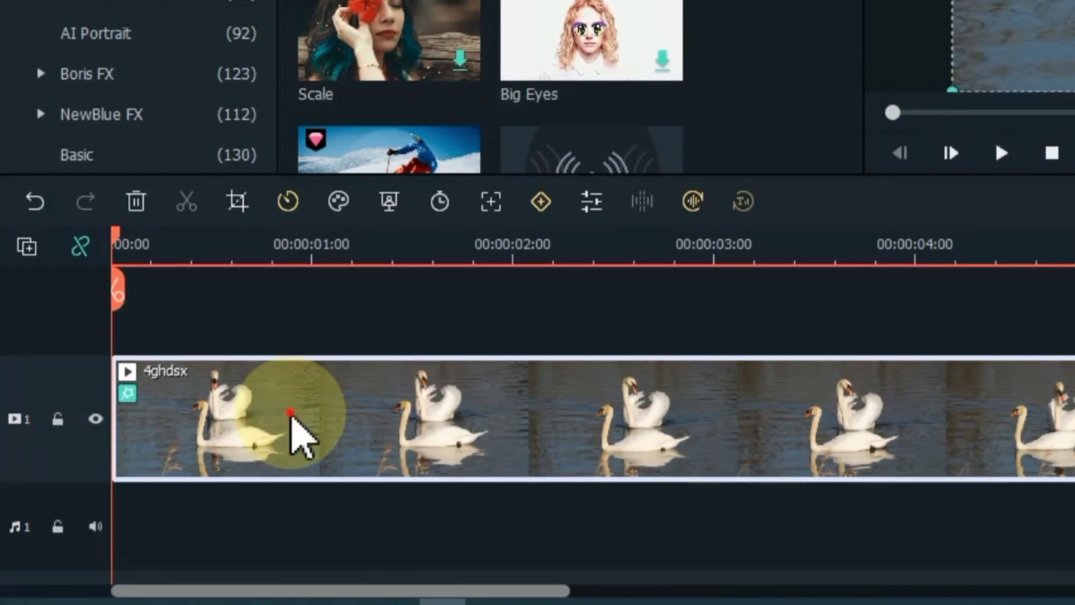
- Set the swan clip's Magnify effect to radius 43.75, zoom rate 50.00, Center X 38.02 and Center Y 46.88
{"action": "double_click", "coordinate": [291, 415]}
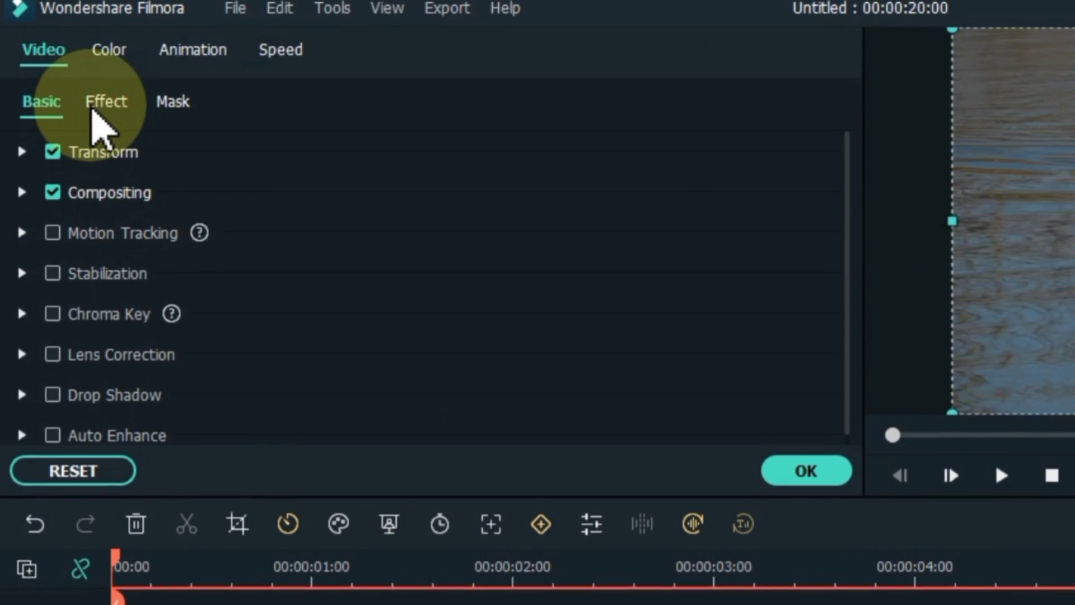
{"action": "left_click", "coordinate": [94, 108]}
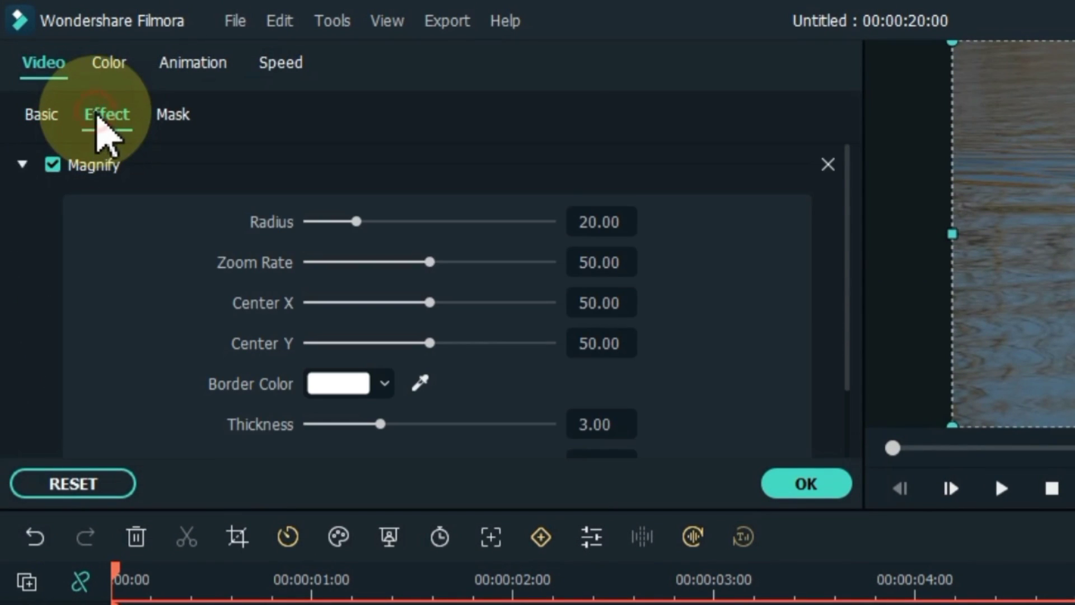
{"action": "left_click", "coordinate": [415, 210]}
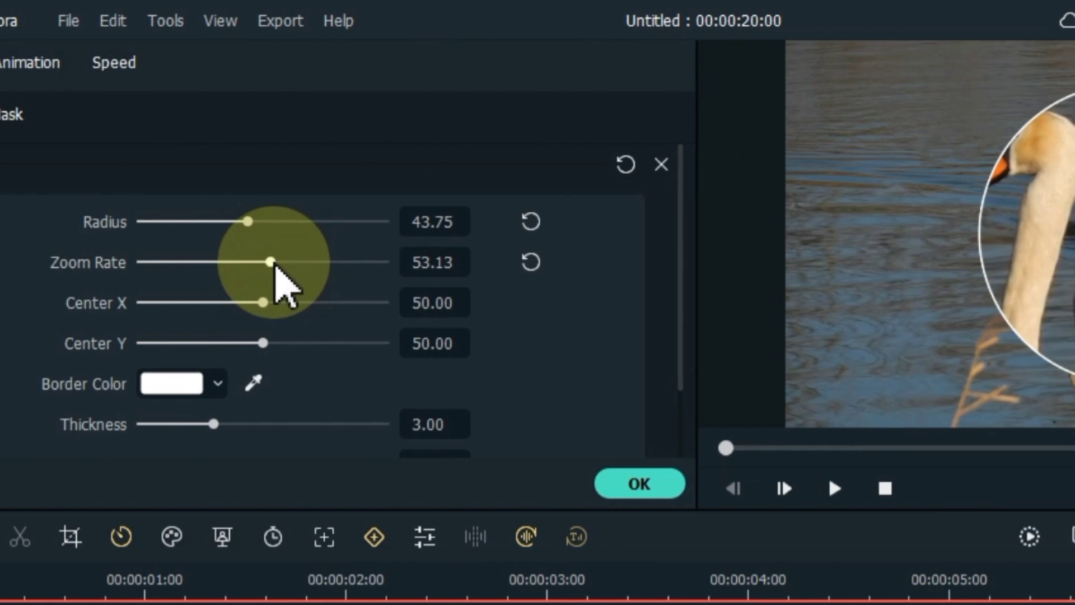
{"action": "left_click", "coordinate": [61, 261]}
{"action": "left_click_drag", "start_coordinate": [263, 302], "coordinate": [241, 308]}
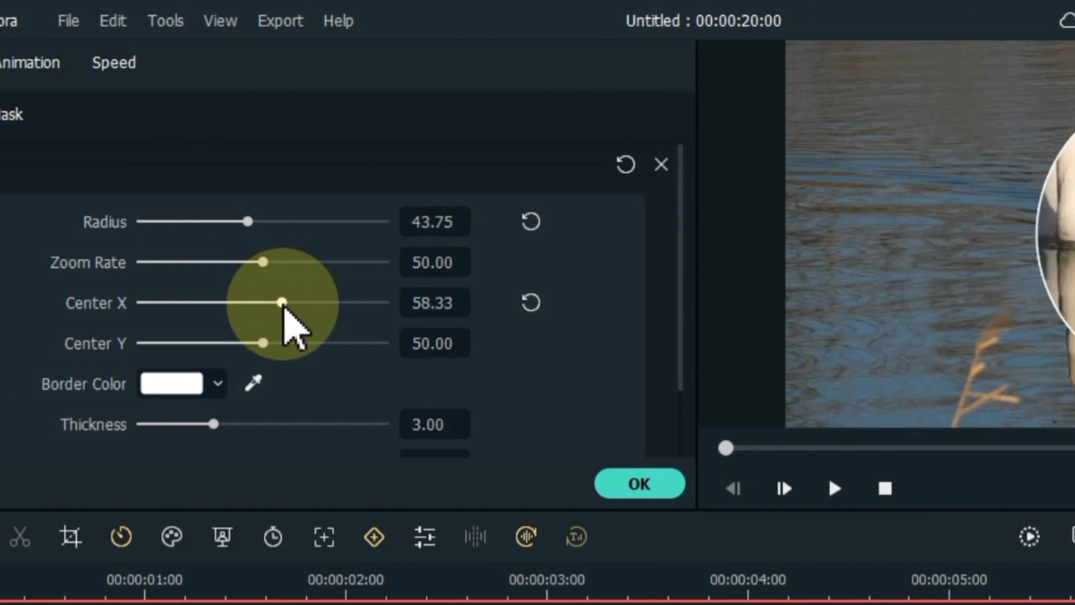
{"action": "left_click_drag", "start_coordinate": [13, 309], "coordinate": [5, 309]}
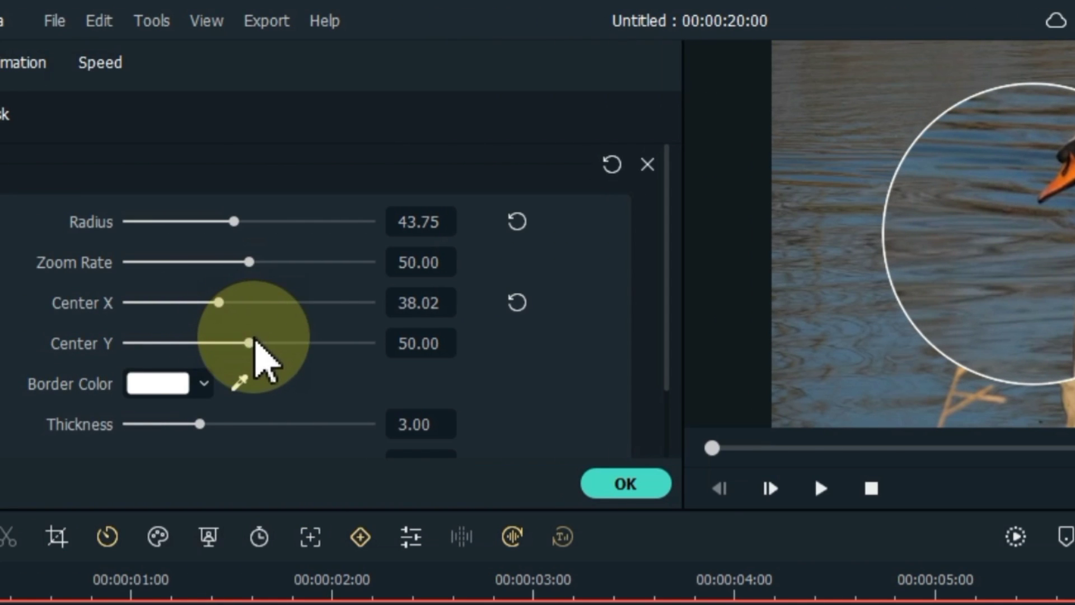
{"action": "left_click_drag", "start_coordinate": [34, 343], "coordinate": [44, 351]}
{"action": "left_click_drag", "start_coordinate": [259, 351], "coordinate": [248, 351]}
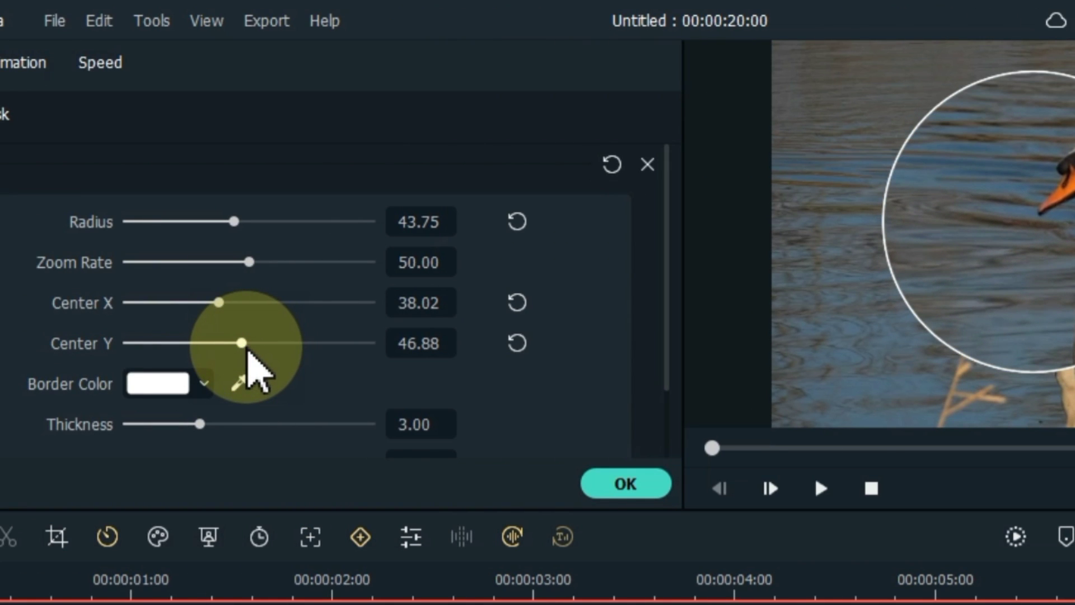
- Set the Magnify border thickness to 6.20, try an alpha of 54, and reset the alpha to its default
{"action": "left_click_drag", "start_coordinate": [201, 414], "coordinate": [277, 425]}
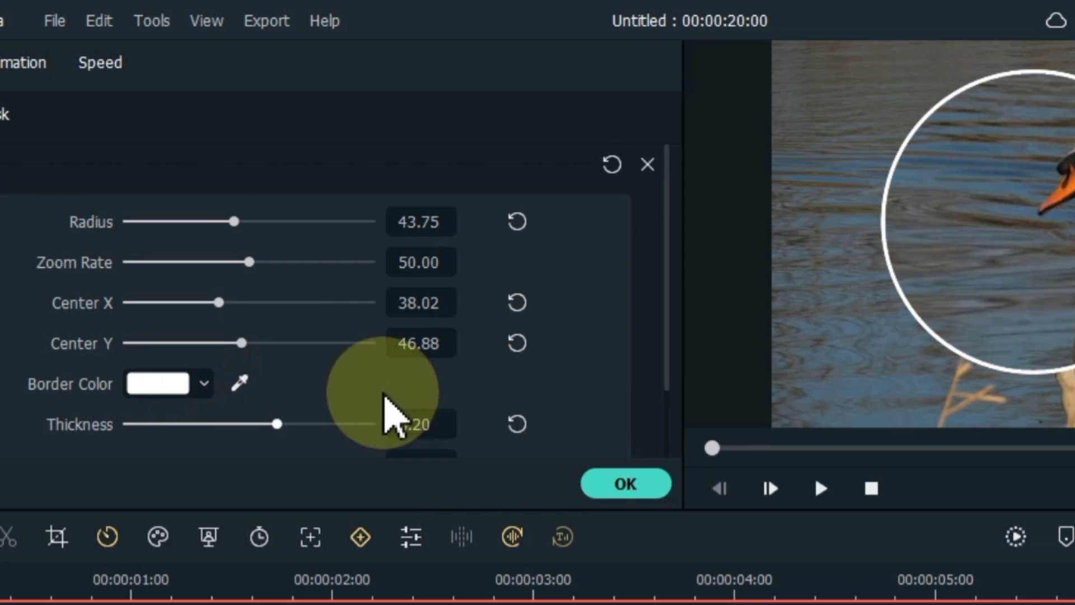
{"action": "scroll", "coordinate": [391, 403], "scroll_direction": "down", "scroll_amount": 2}
{"action": "left_click_drag", "start_coordinate": [370, 379], "coordinate": [258, 373]}
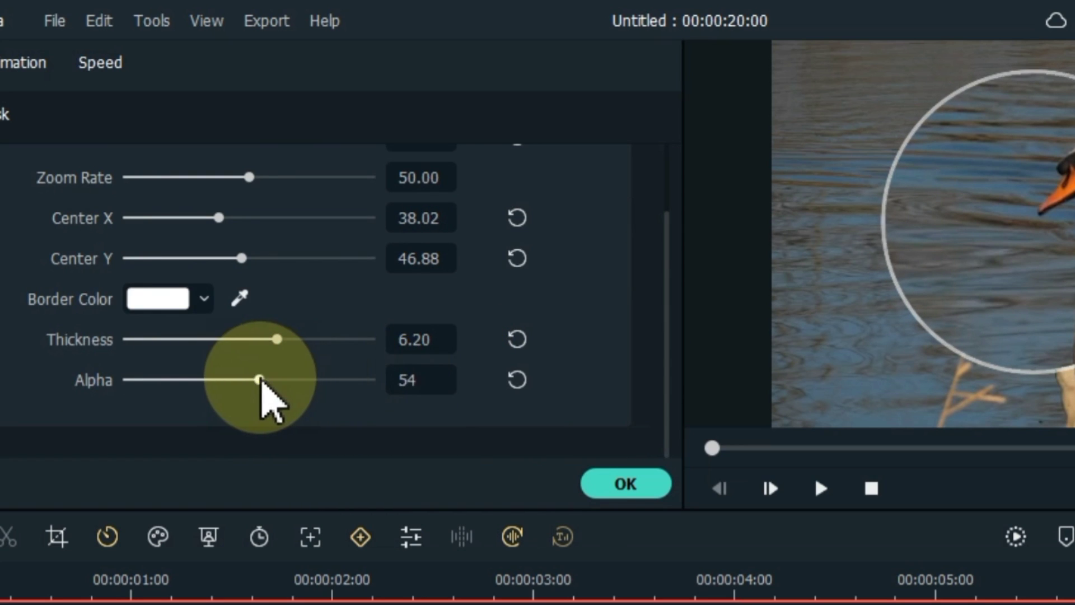
{"action": "left_click", "coordinate": [517, 380]}
- Try a black Magnify border, change it to light blue, accept the settings, and play the swan clip
{"action": "left_click", "coordinate": [216, 312]}
{"action": "left_click", "coordinate": [142, 440]}
{"action": "left_click", "coordinate": [160, 302]}
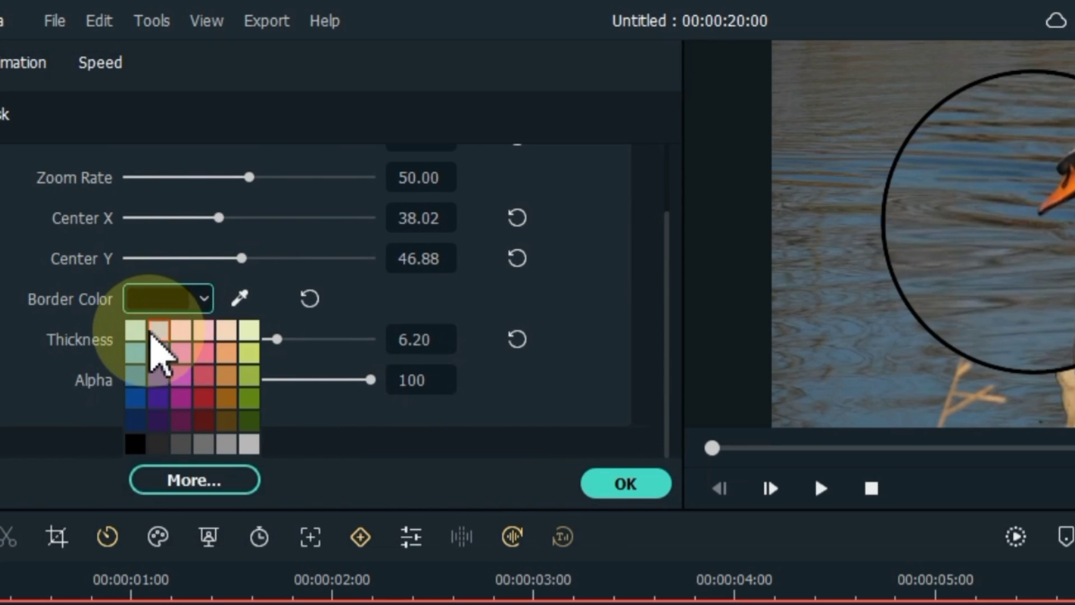
{"action": "left_click", "coordinate": [141, 335]}
{"action": "left_click", "coordinate": [613, 486]}
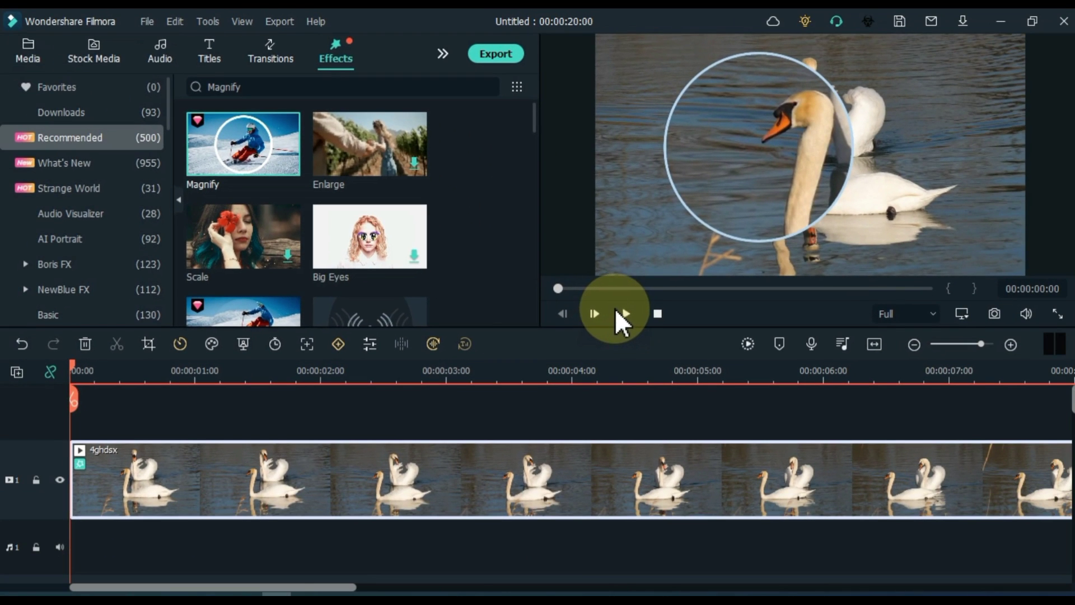
{"action": "left_click", "coordinate": [617, 311]}
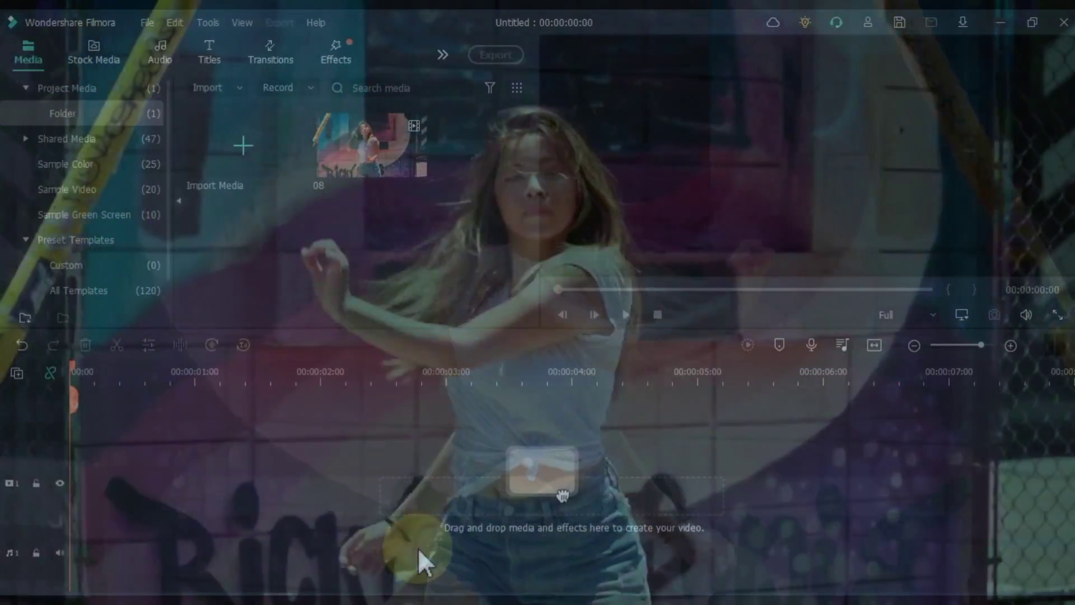
- Place clip 08 at the start of video track 1, keep the 1920 x 1080 25fps project settings, and fit the timeline in view
{"action": "mouse_move", "coordinate": [364, 165]}
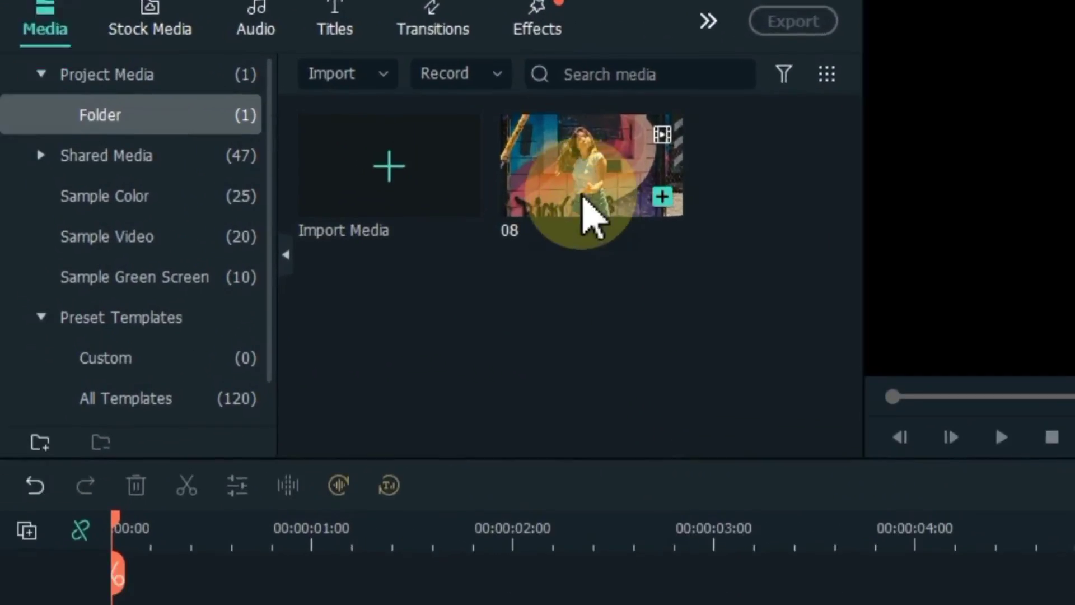
{"action": "left_click_drag", "start_coordinate": [582, 196], "coordinate": [76, 497]}
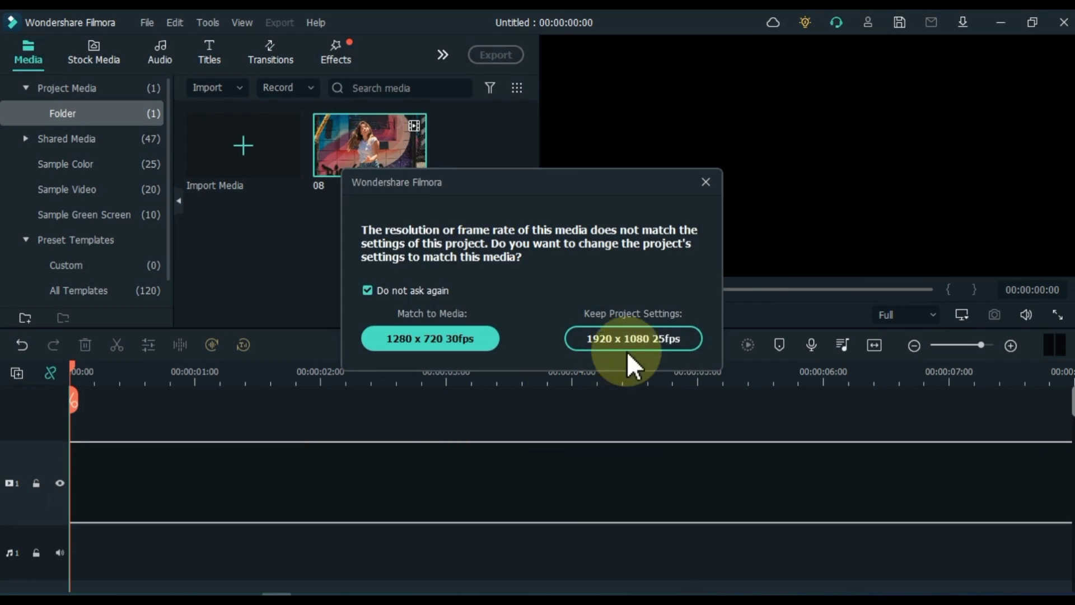
{"action": "left_click", "coordinate": [627, 353]}
{"action": "left_click", "coordinate": [874, 346]}
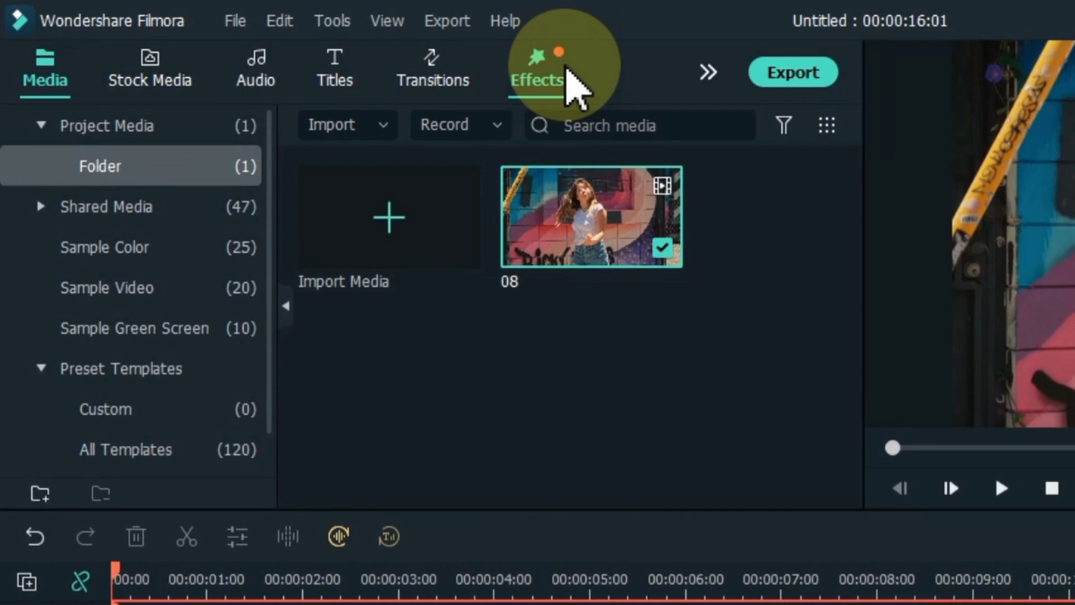
- Search the effects for "Magic swing" and apply Magic Swing to clip 08
{"action": "left_click", "coordinate": [344, 53]}
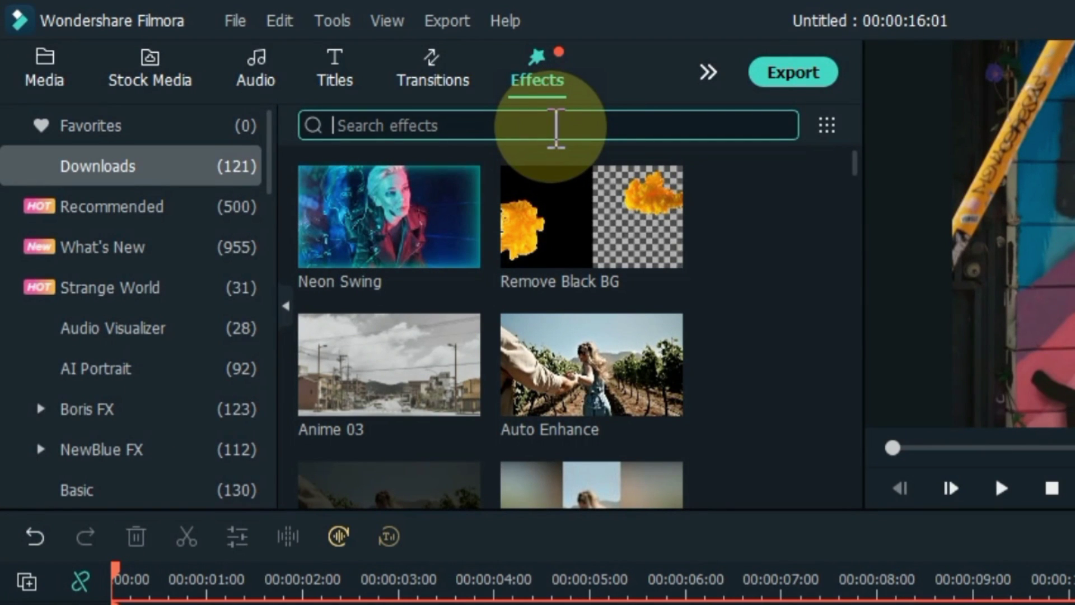
{"action": "left_click", "coordinate": [554, 128]}
{"action": "type", "text": "Magic swi"}
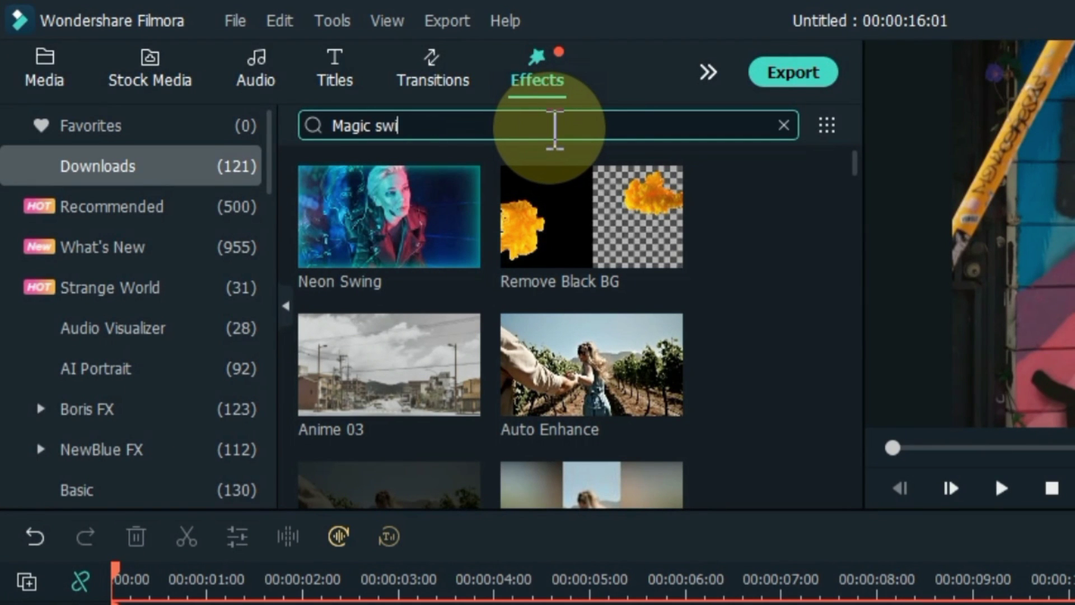
{"action": "type", "text": "ng"}
{"action": "key", "text": "Return"}
{"action": "left_click_drag", "start_coordinate": [384, 305], "coordinate": [141, 604]}
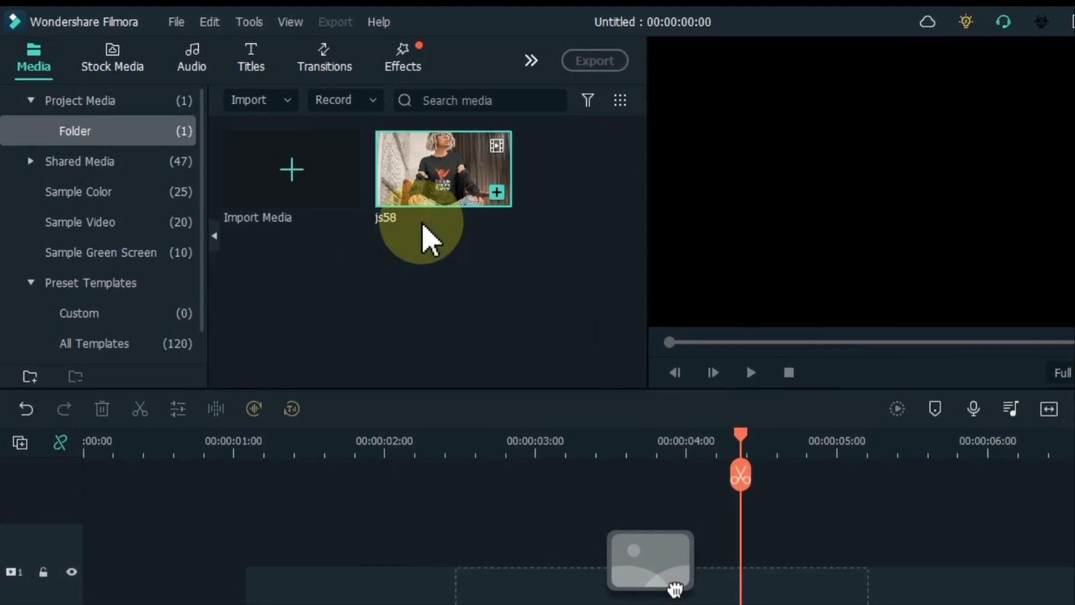
- Place the js58 clip at the start of video track 1, search for "Neon swing", apply Neon Swing to the clip, and play it
{"action": "left_click_drag", "start_coordinate": [352, 191], "coordinate": [66, 509]}
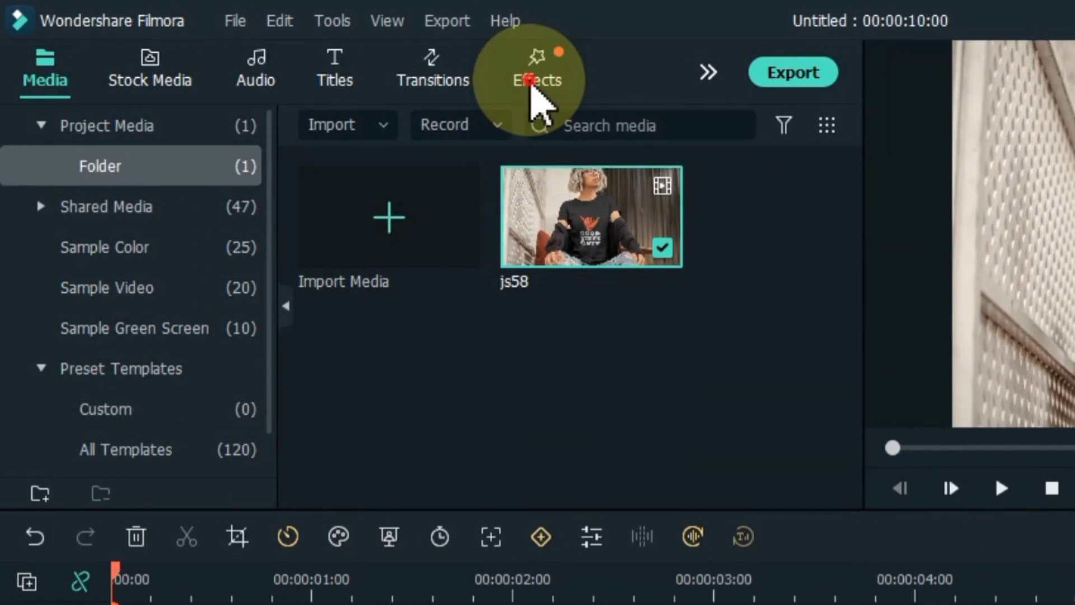
{"action": "left_click", "coordinate": [534, 101]}
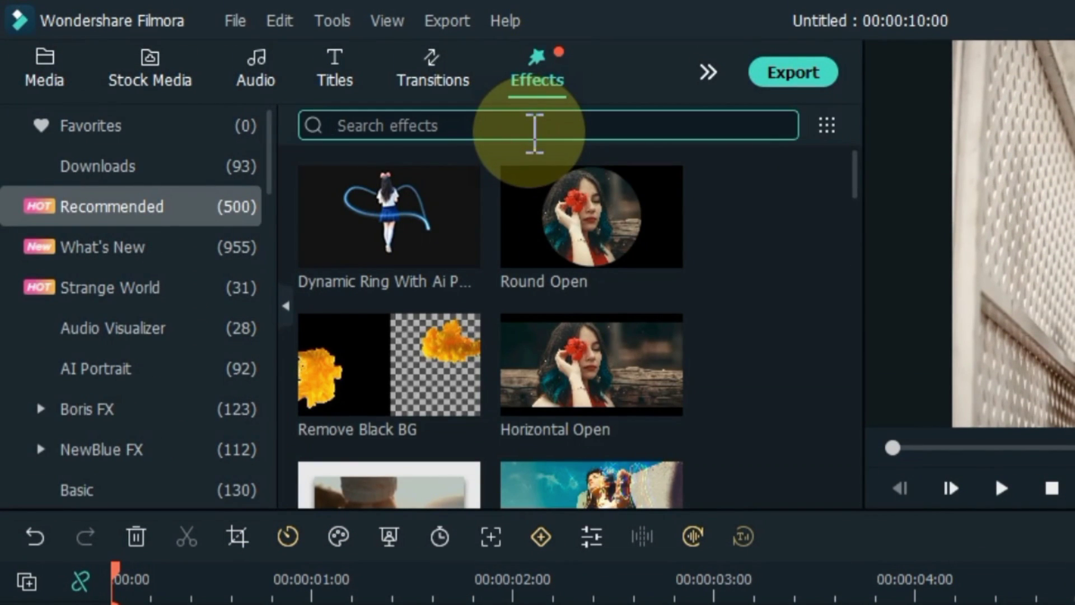
{"action": "type", "text": "Neon swing"}
{"action": "key", "text": "Return"}
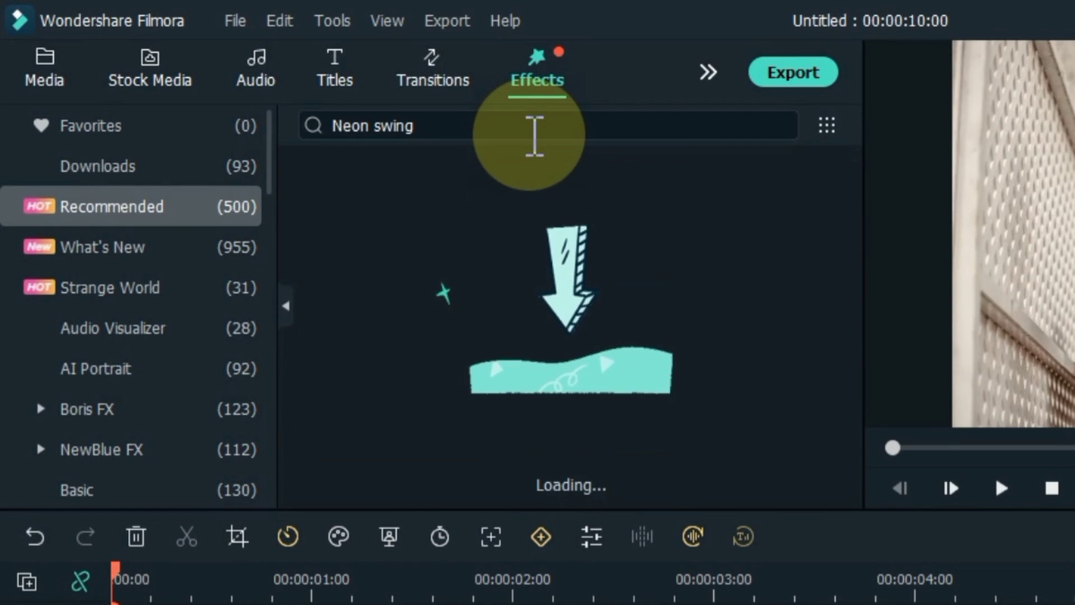
{"action": "left_click_drag", "start_coordinate": [386, 252], "coordinate": [92, 452]}
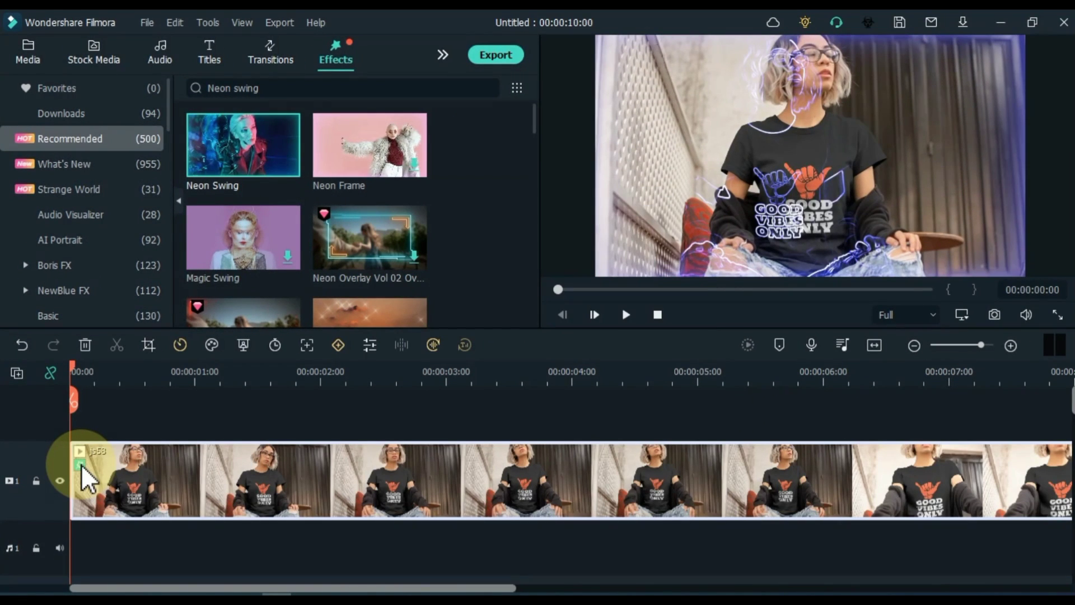
{"action": "key", "text": "space"}
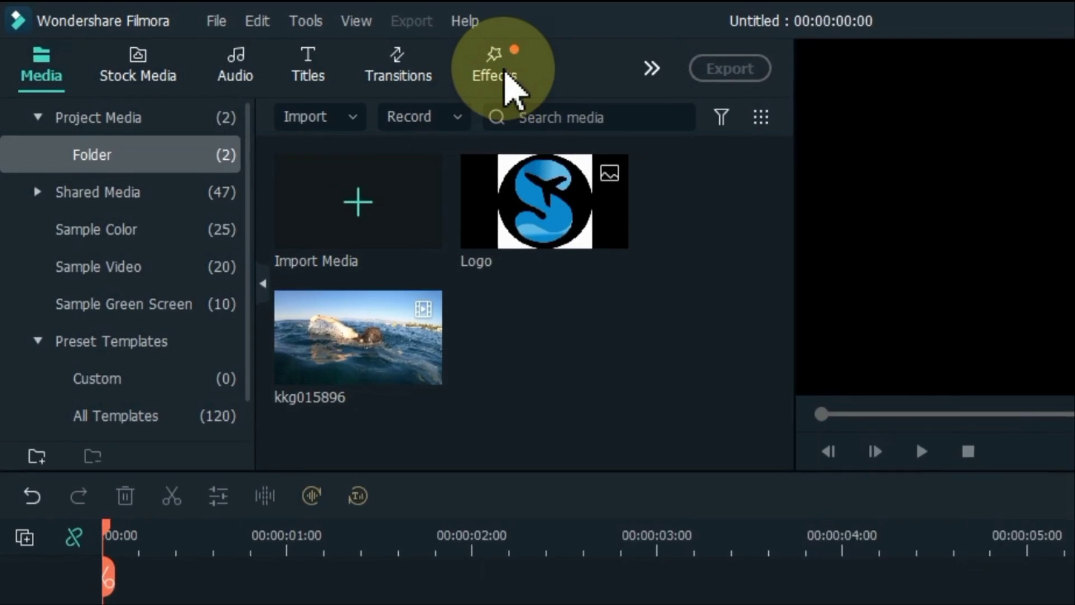
- Search the effects for "End screen", place End Screen Pack Overlay 03 at the start of video track 1, and preview it
{"action": "left_click", "coordinate": [342, 53]}
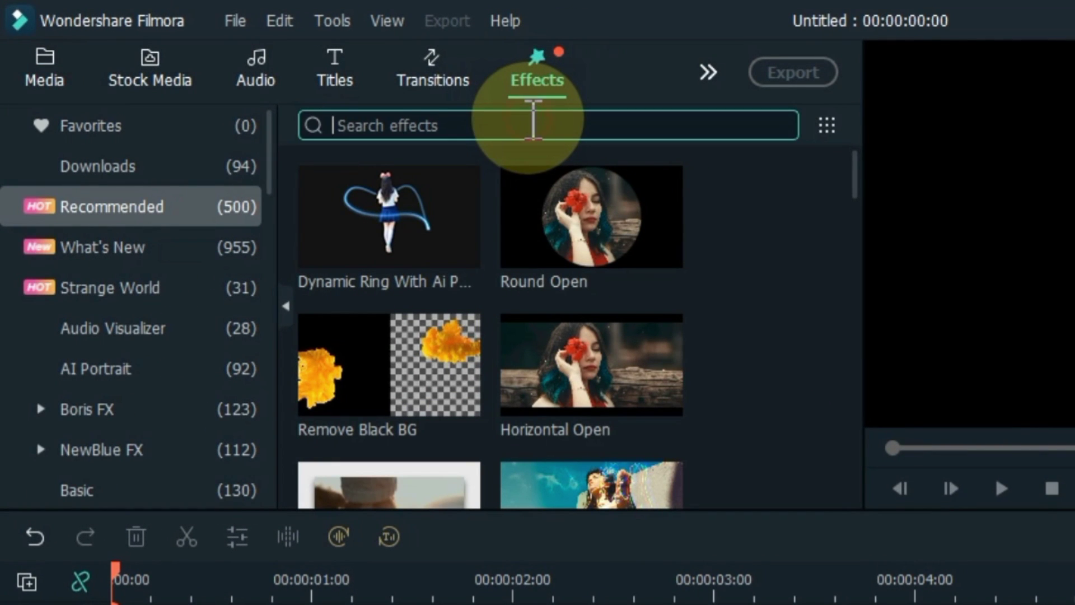
{"action": "type", "text": "End screen"}
{"action": "key", "text": "Return"}
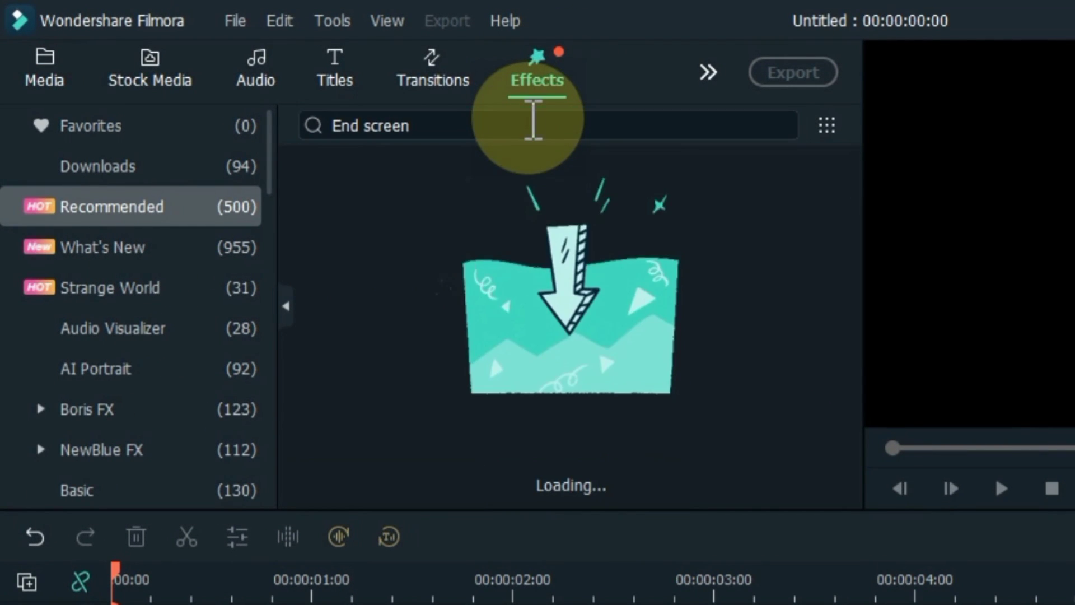
{"action": "left_click_drag", "start_coordinate": [412, 221], "coordinate": [121, 604]}
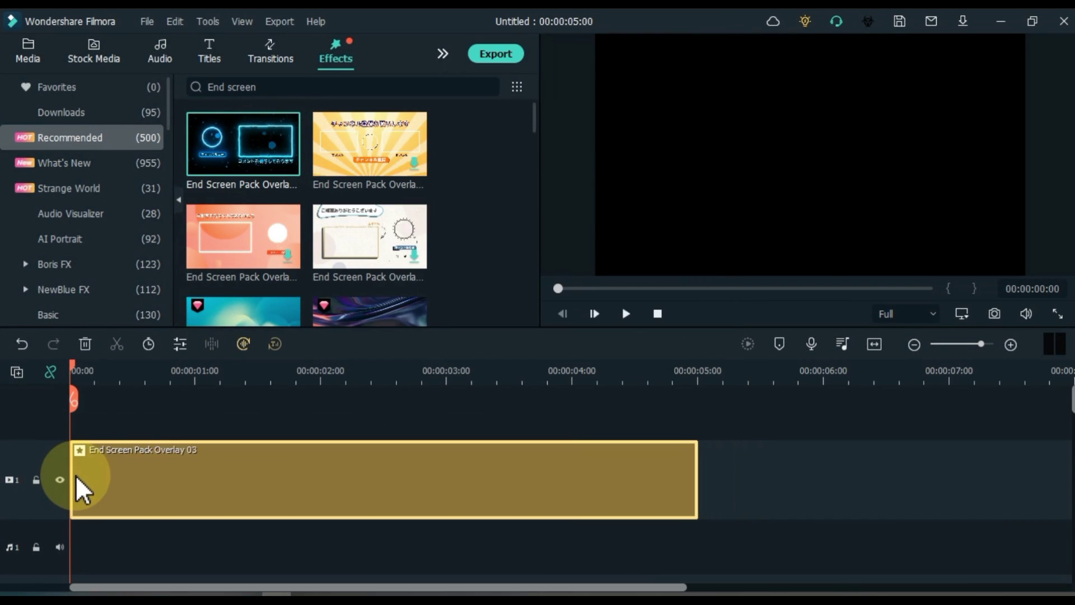
{"action": "key", "text": "space"}
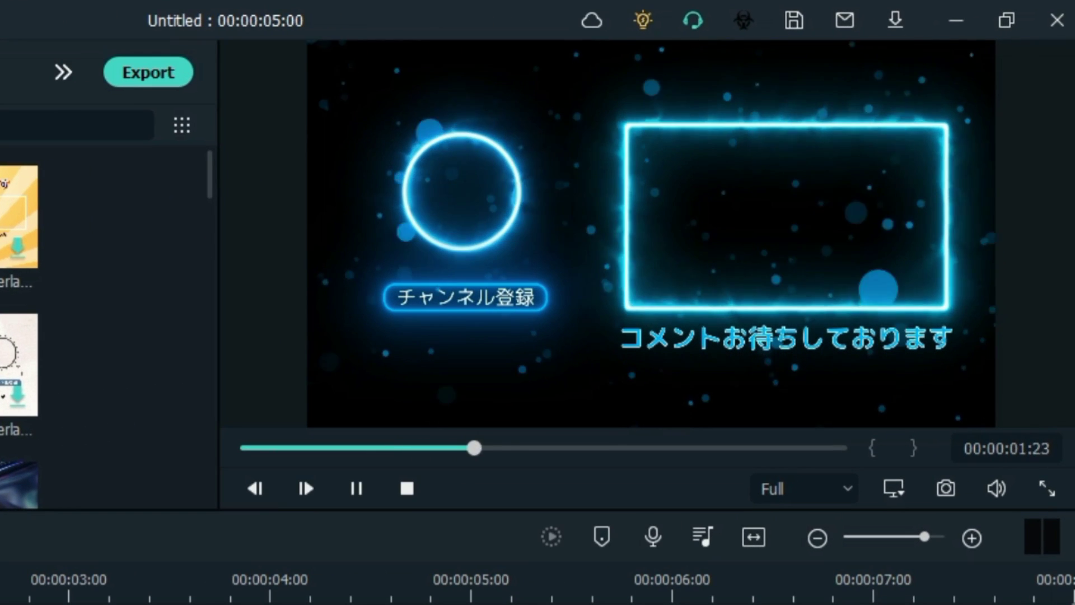
{"action": "key", "text": "space"}
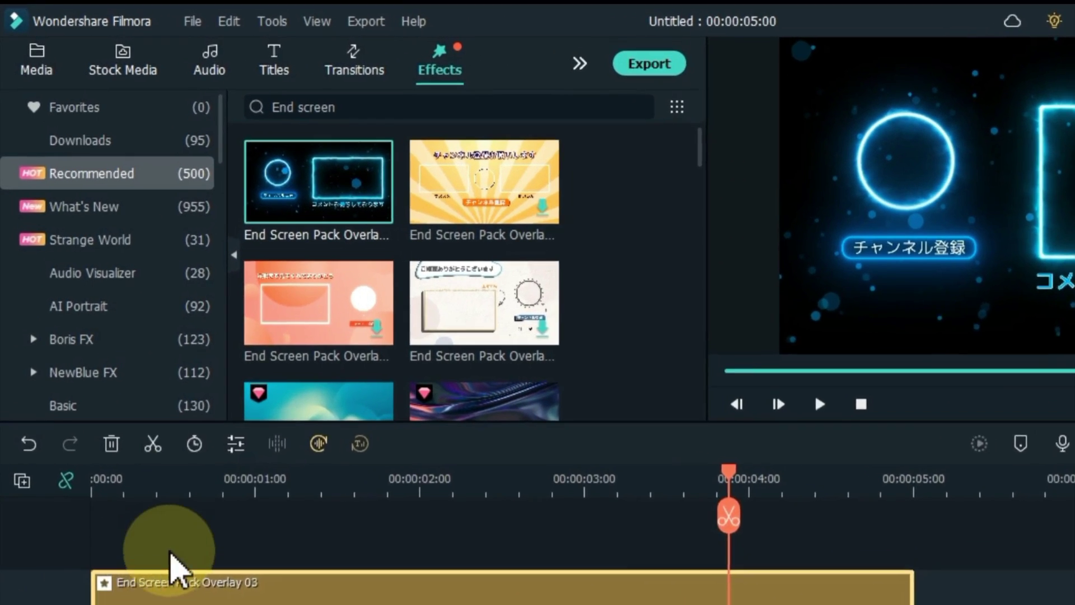
- Replace End Screen Pack Overlay 03 with the blue end screen featuring a lightning bolt, placed at the start of video track 1
{"action": "key", "text": "Delete"}
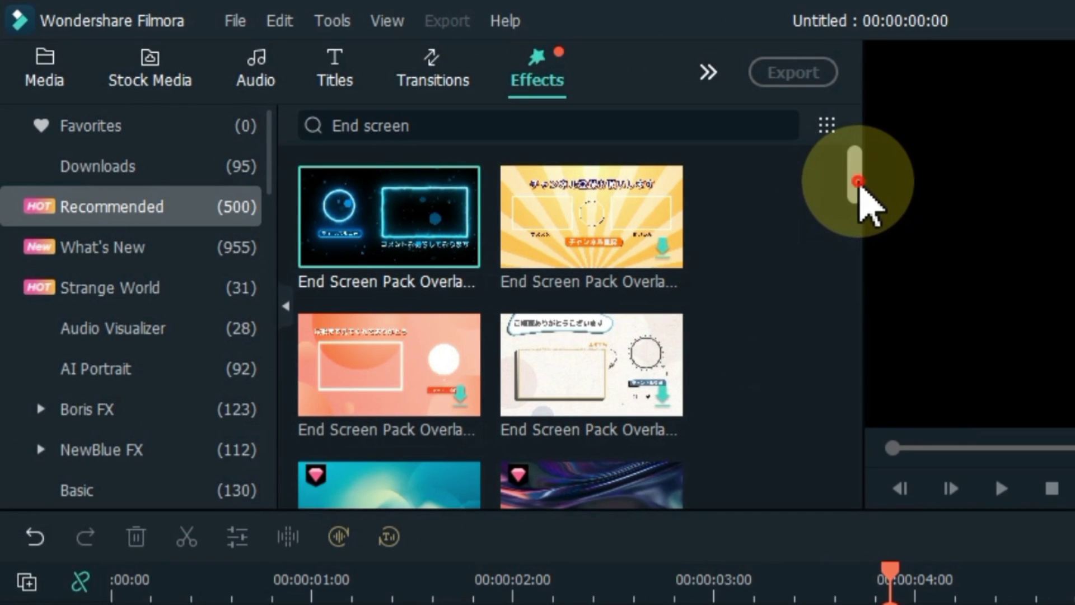
{"action": "left_click_drag", "start_coordinate": [859, 186], "coordinate": [910, 307]}
{"action": "left_click_drag", "start_coordinate": [573, 372], "coordinate": [114, 604]}
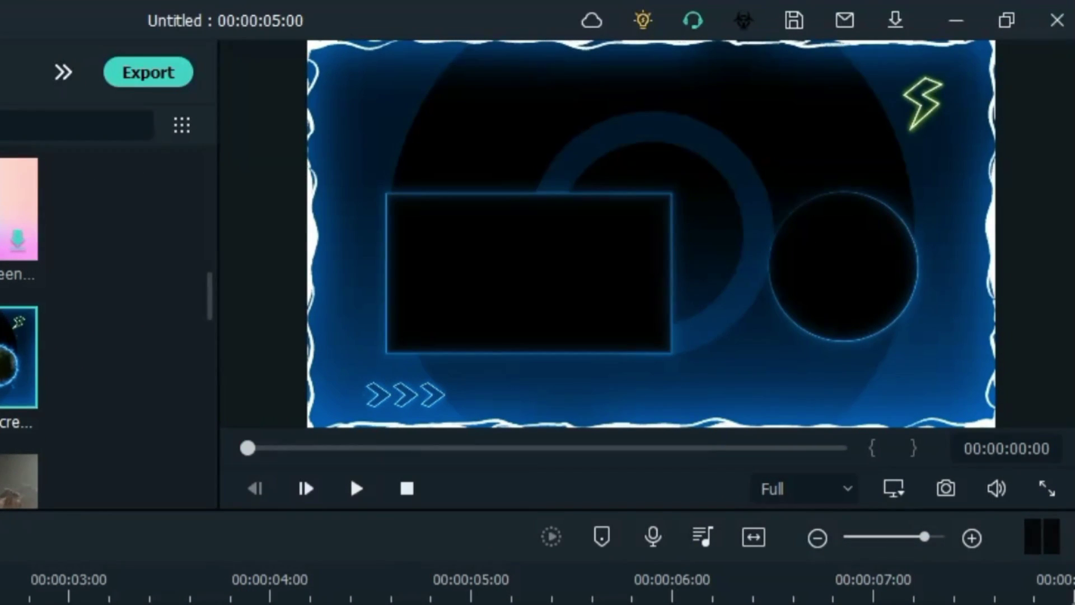
- Play the blue gaming end screen from the start and pause it at 00:00:02:14
{"action": "left_click", "coordinate": [612, 322]}
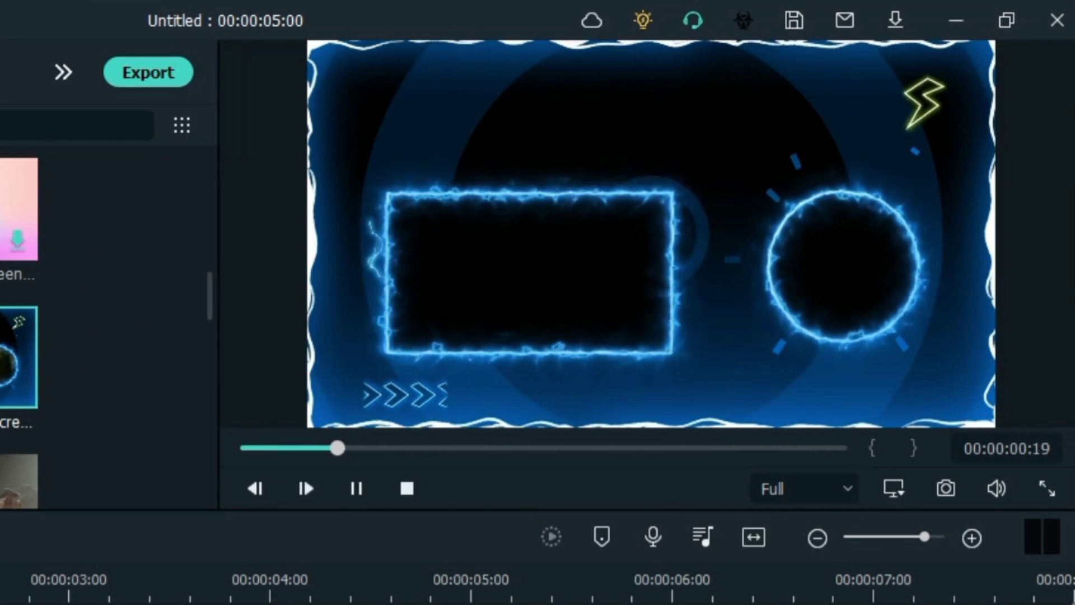
{"action": "left_click", "coordinate": [356, 488]}
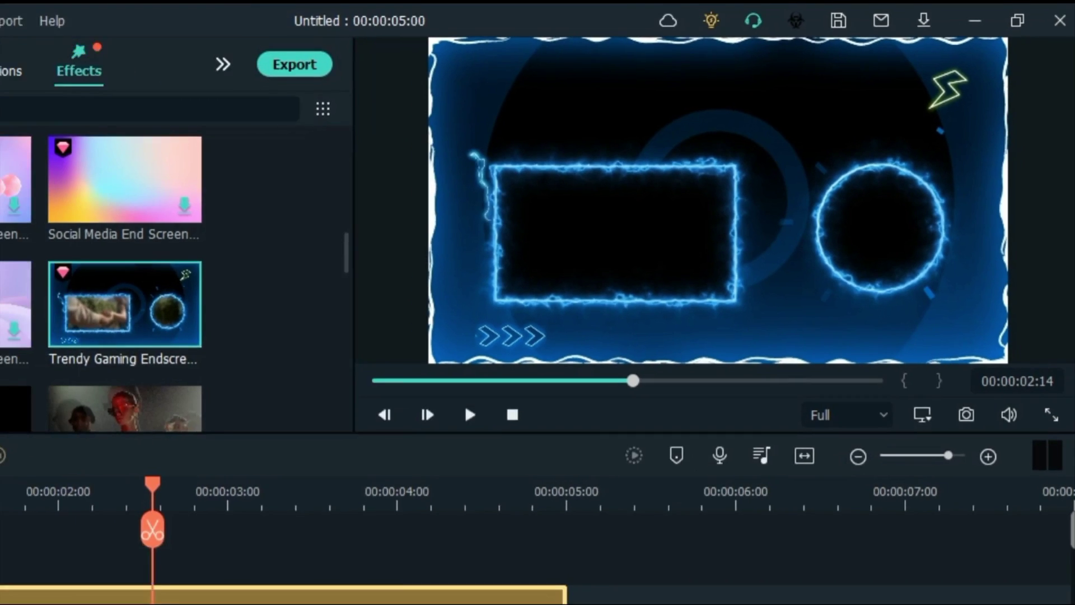
{"action": "left_click", "coordinate": [0, 604]}
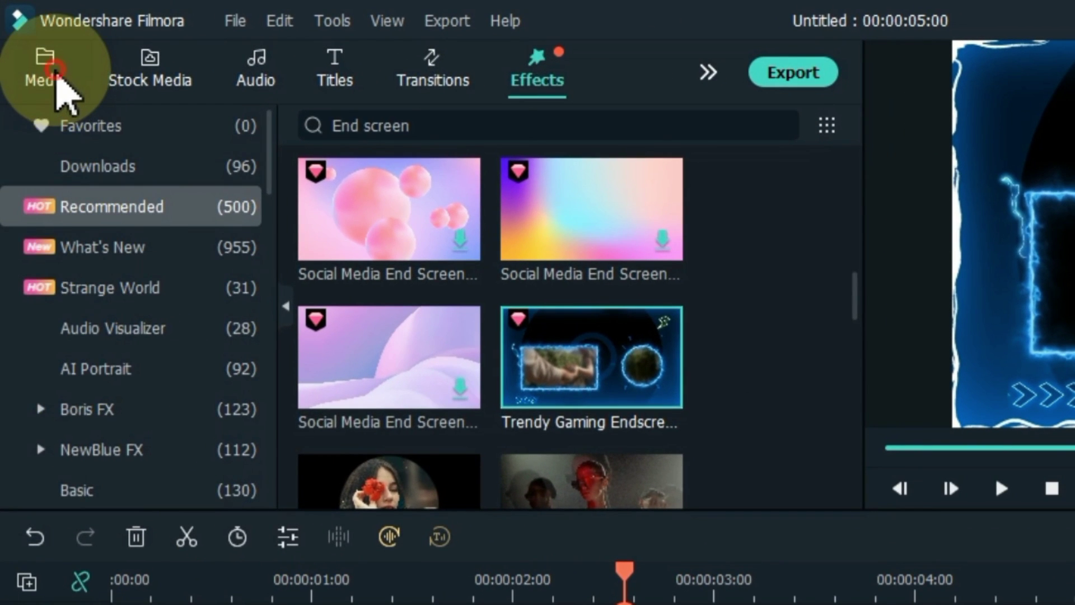
- Move Trendy Gaming Endscreen Pack Overlay 01 up to video track 2 and place the kkg015896 clip at the start of track 1
{"action": "left_click", "coordinate": [55, 71]}
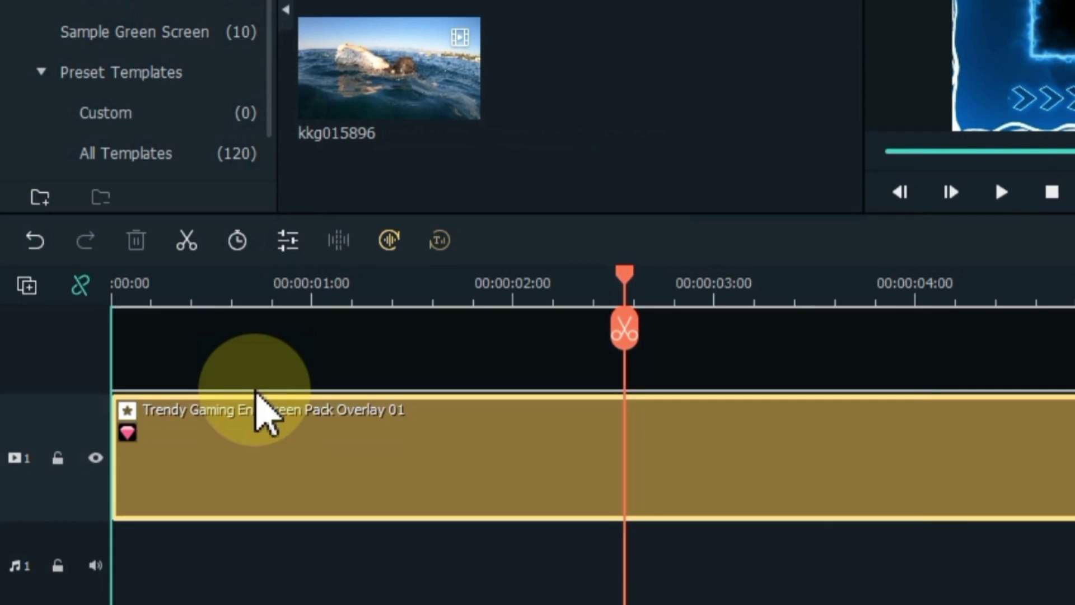
{"action": "left_click_drag", "start_coordinate": [263, 411], "coordinate": [264, 396]}
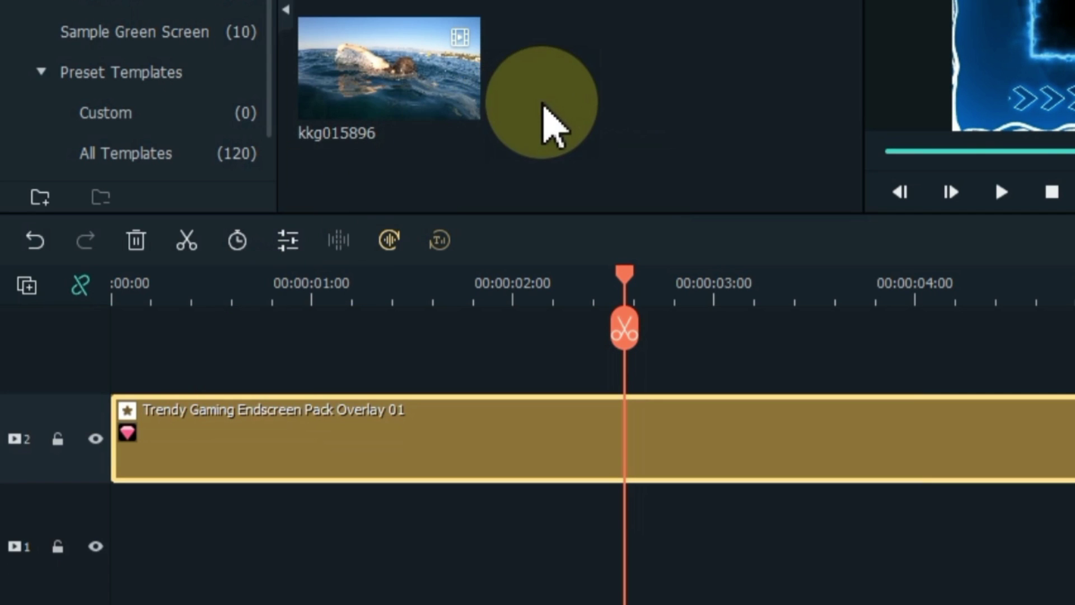
{"action": "left_click_drag", "start_coordinate": [341, 103], "coordinate": [121, 551]}
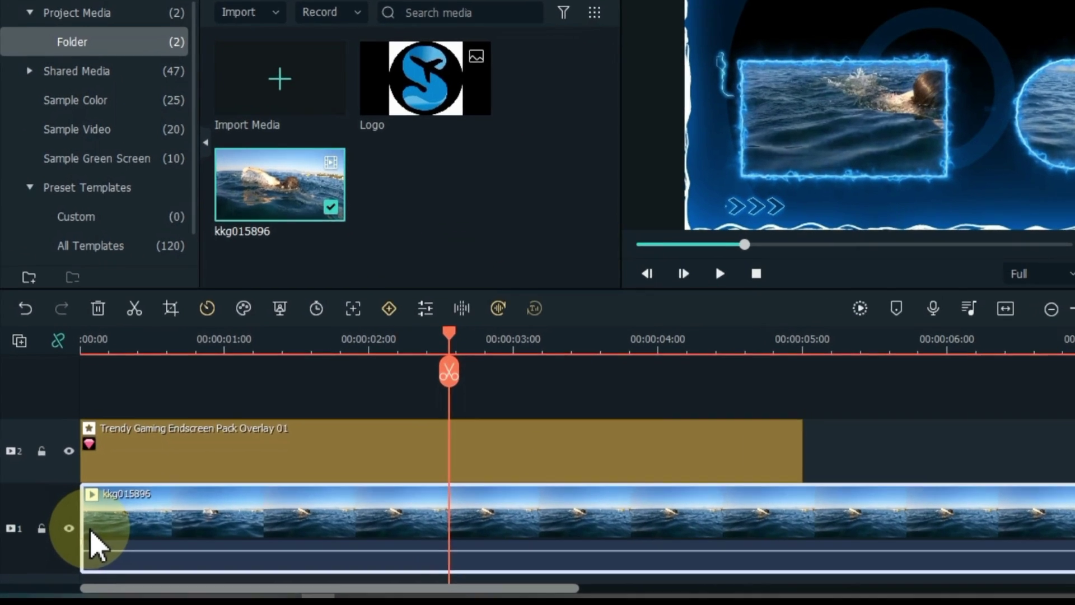
- Fit the kkg015896 clip into the rectangular frame with scale 43.11% and position X -119.3, Y -40.1
{"action": "left_click", "coordinate": [194, 543]}
{"action": "double_click", "coordinate": [319, 543]}
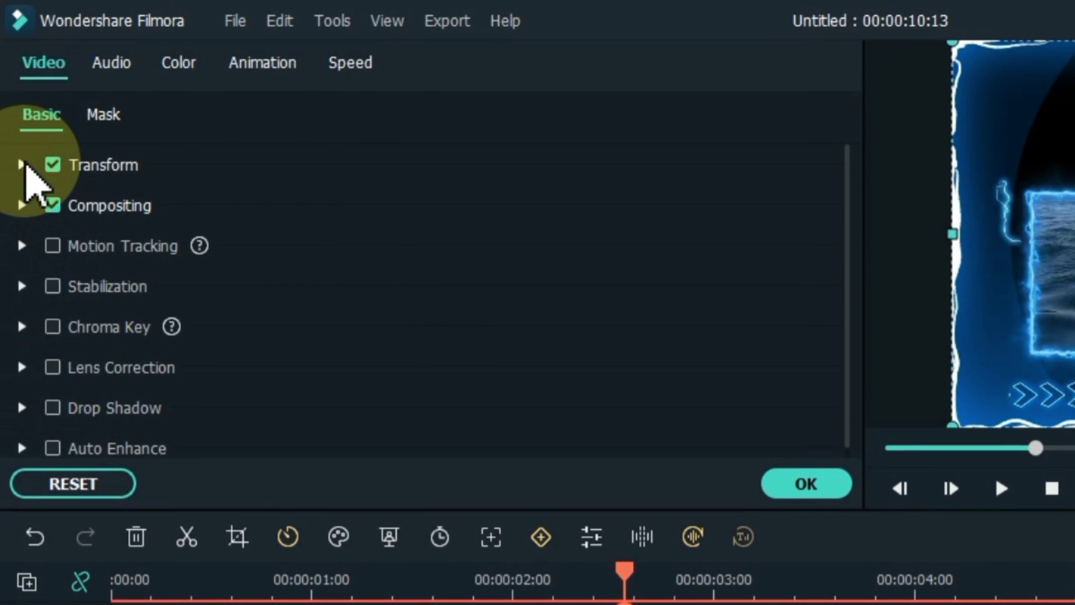
{"action": "left_click", "coordinate": [22, 165]}
{"action": "left_click_drag", "start_coordinate": [520, 321], "coordinate": [516, 323]}
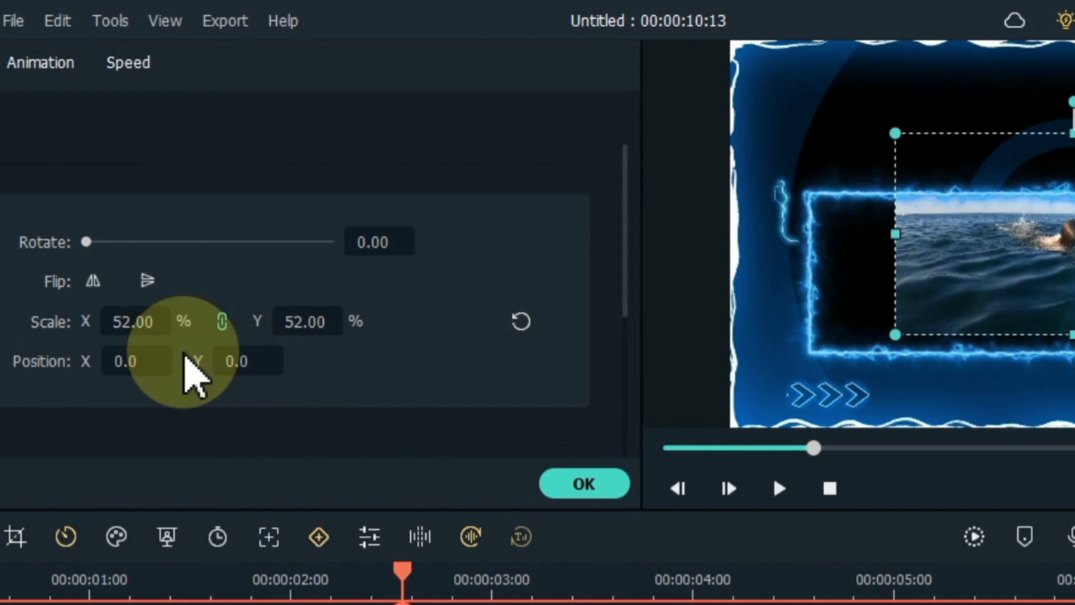
{"action": "left_click_drag", "start_coordinate": [181, 361], "coordinate": [48, 360]}
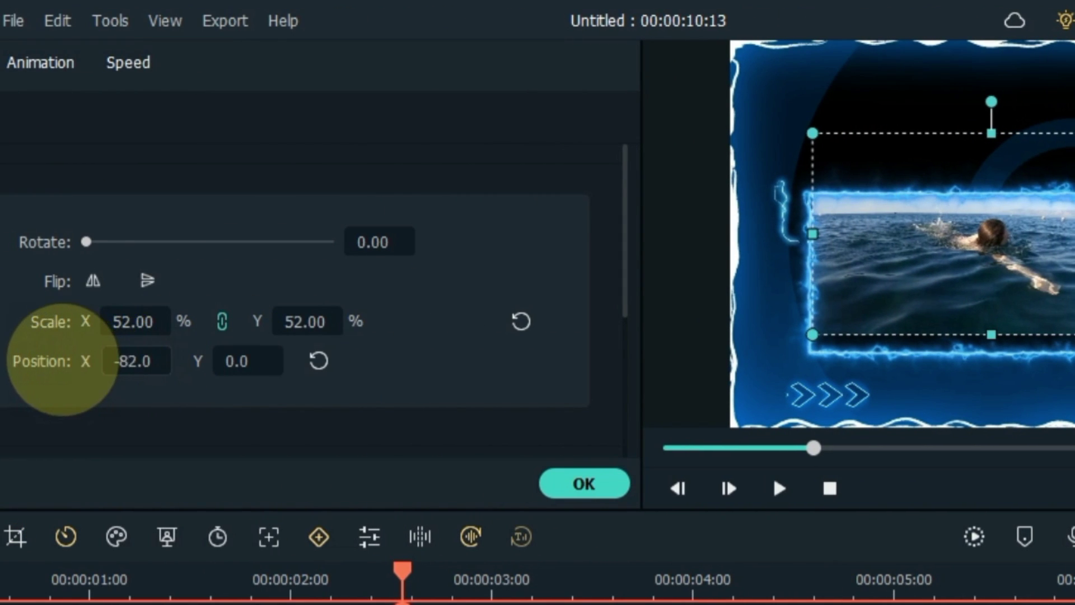
{"action": "left_click_drag", "start_coordinate": [240, 370], "coordinate": [201, 384]}
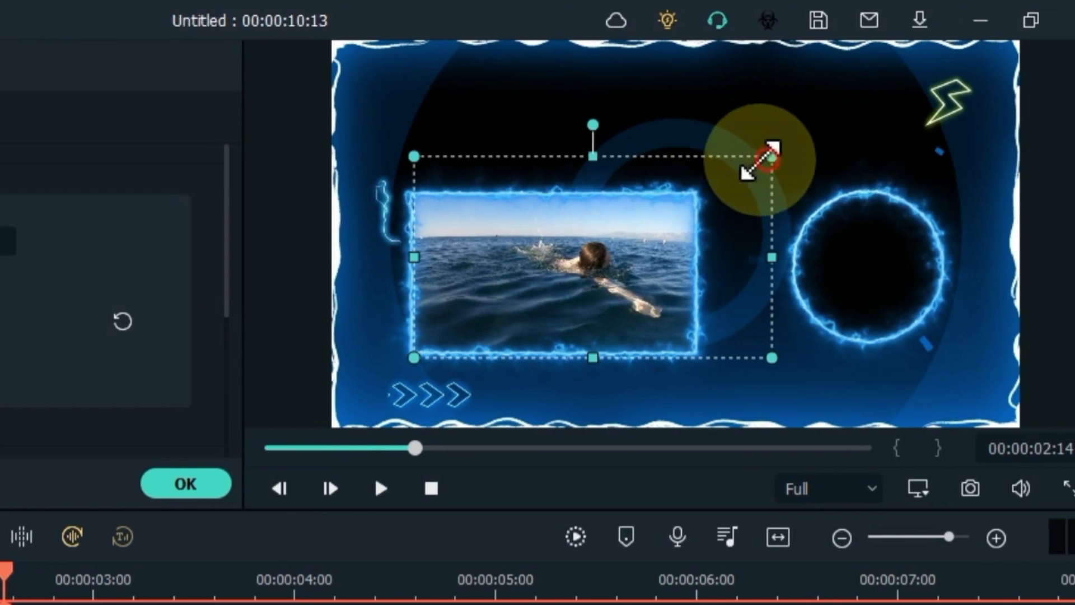
{"action": "left_click_drag", "start_coordinate": [1006, 163], "coordinate": [899, 191]}
{"action": "left_click_drag", "start_coordinate": [631, 190], "coordinate": [613, 191]}
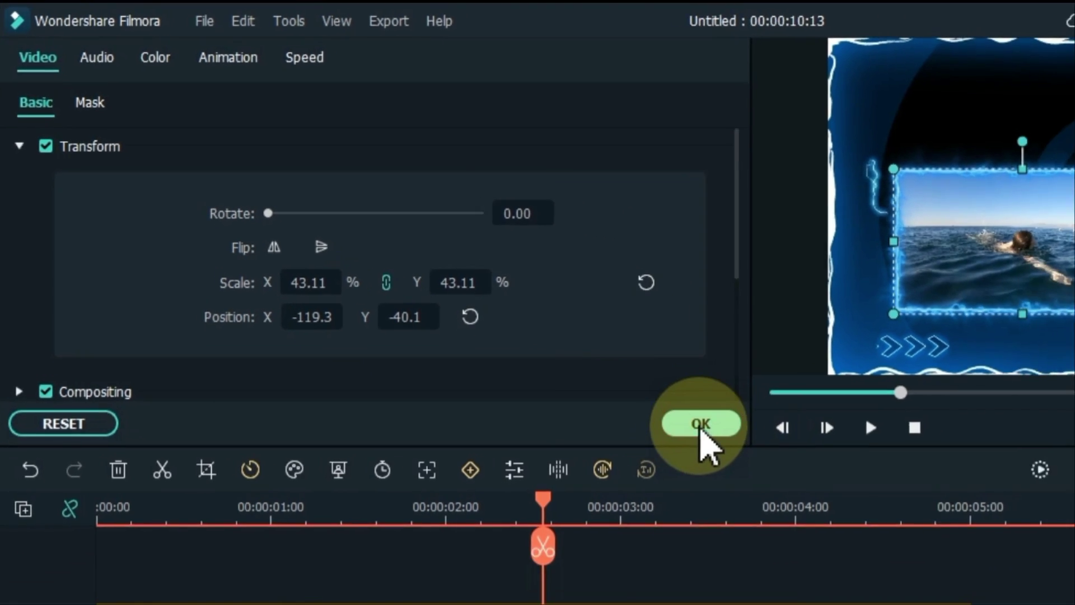
{"action": "left_click", "coordinate": [806, 483]}
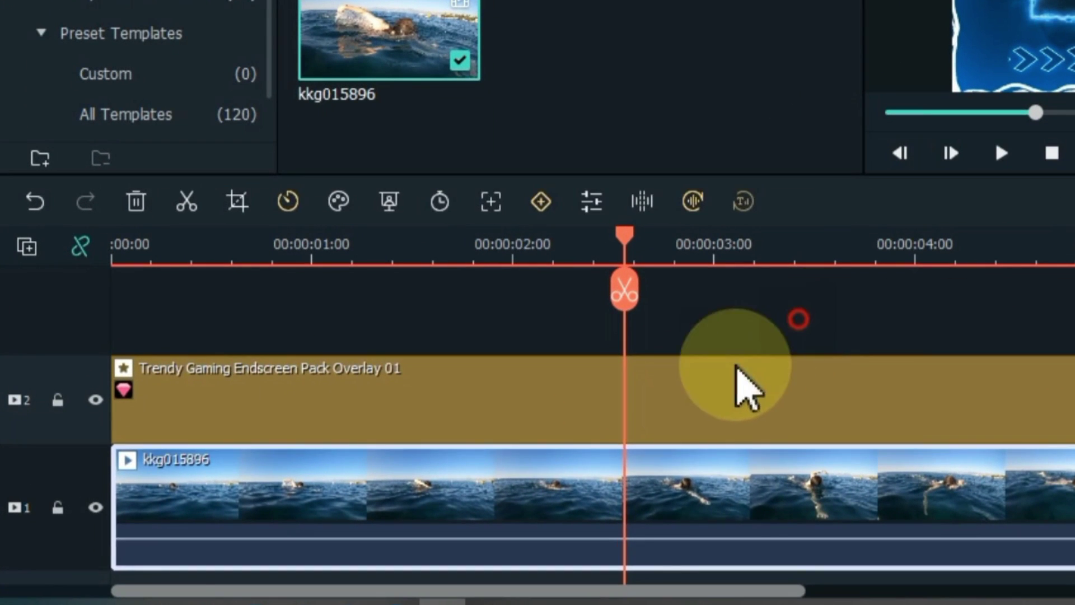
- Move the end screen overlay and the kkg015896 clip up one track and place the Logo image at the start of track 1
{"action": "left_click", "coordinate": [459, 529]}
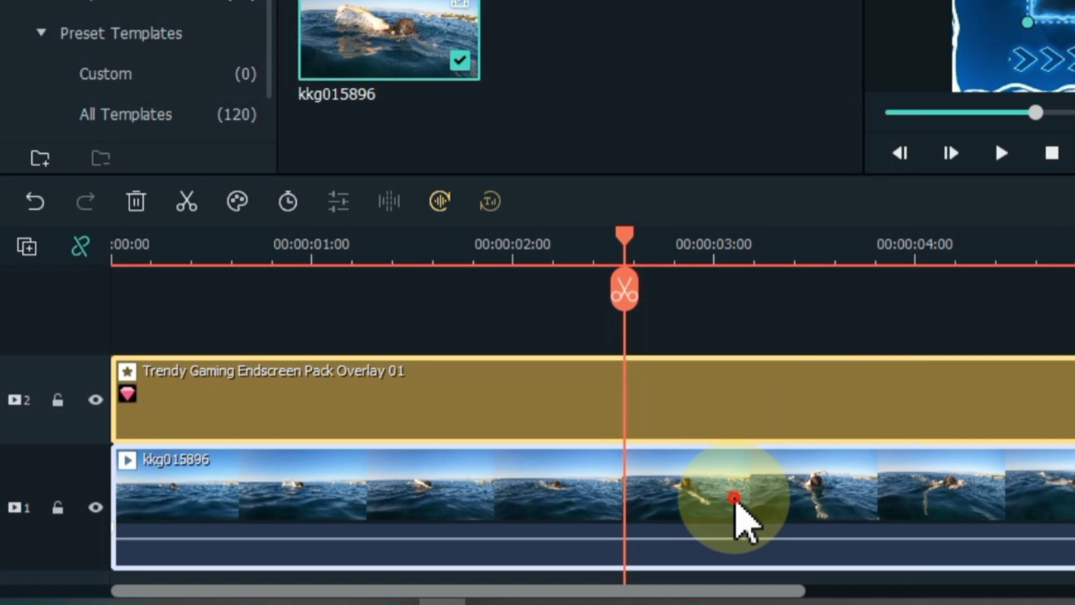
{"action": "left_click_drag", "start_coordinate": [735, 499], "coordinate": [672, 157]}
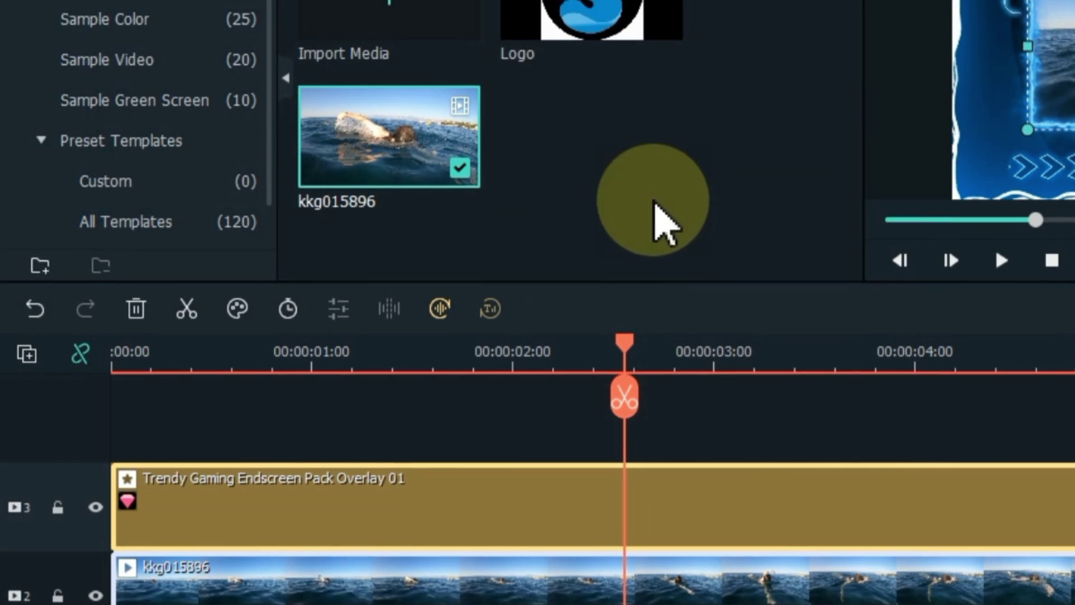
{"action": "left_click_drag", "start_coordinate": [619, 216], "coordinate": [100, 485]}
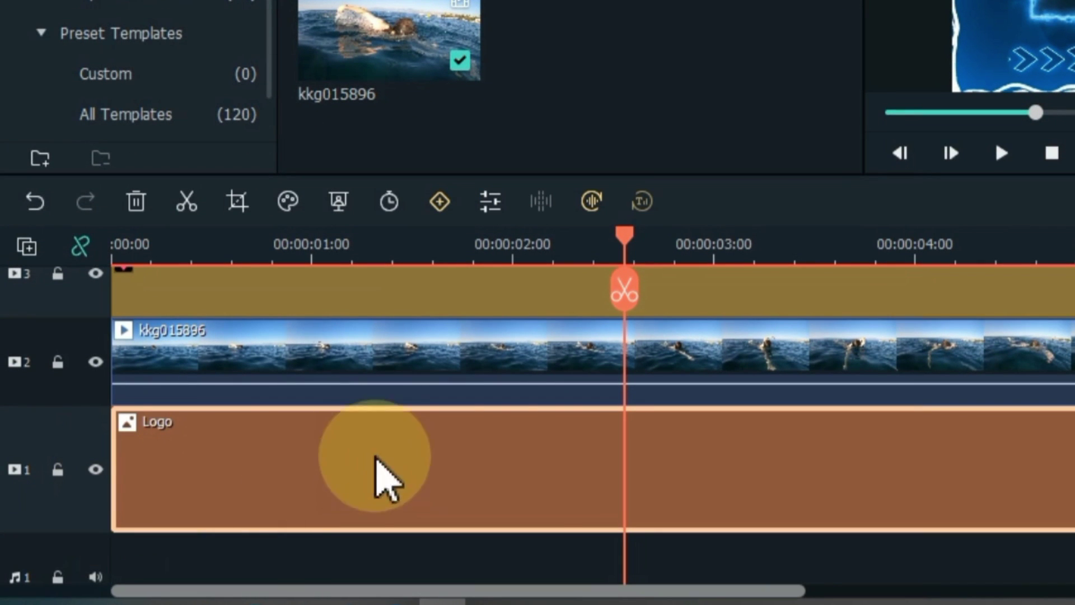
- Fit the Logo image into the circular frame with scale 36% and position X 190, Y -33
{"action": "double_click", "coordinate": [546, 462]}
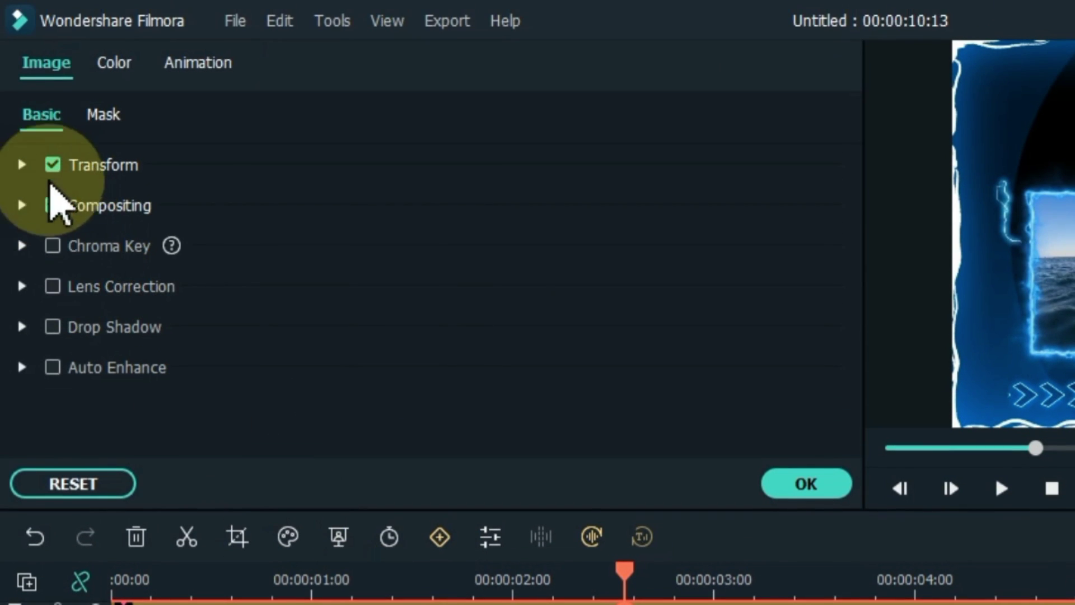
{"action": "left_click", "coordinate": [22, 164]}
{"action": "scroll", "coordinate": [503, 324], "scroll_direction": "down", "scroll_amount": 10}
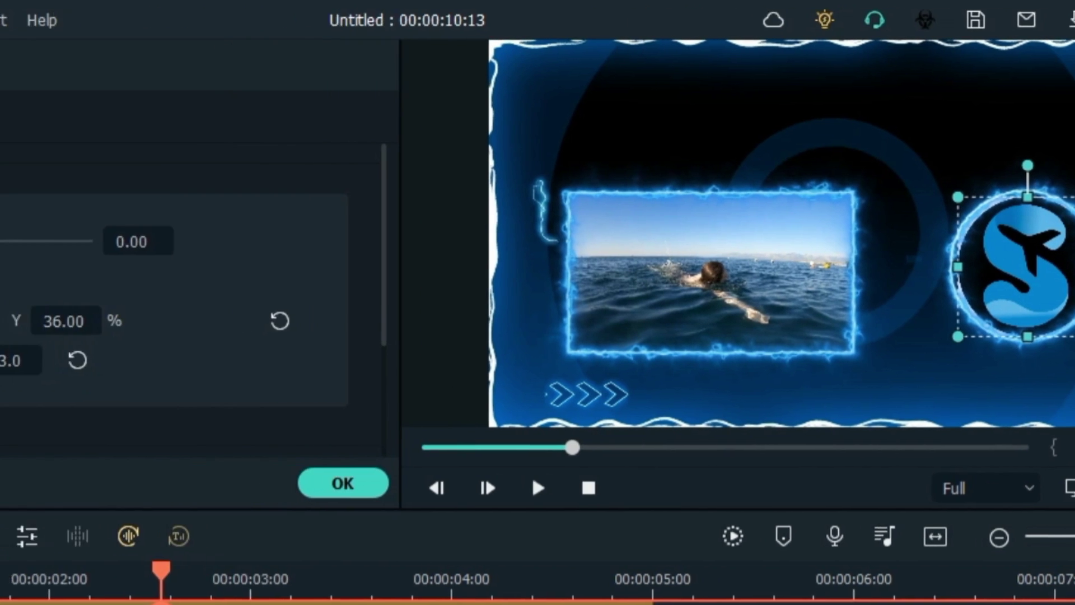
{"action": "left_click", "coordinate": [0, 360]}
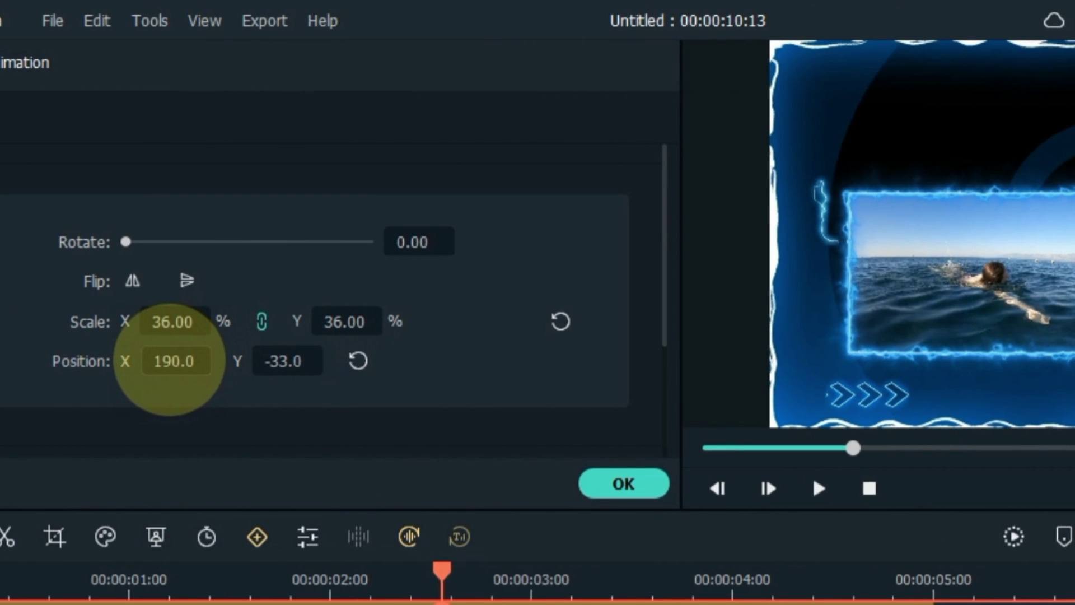
{"action": "left_click", "coordinate": [623, 483]}
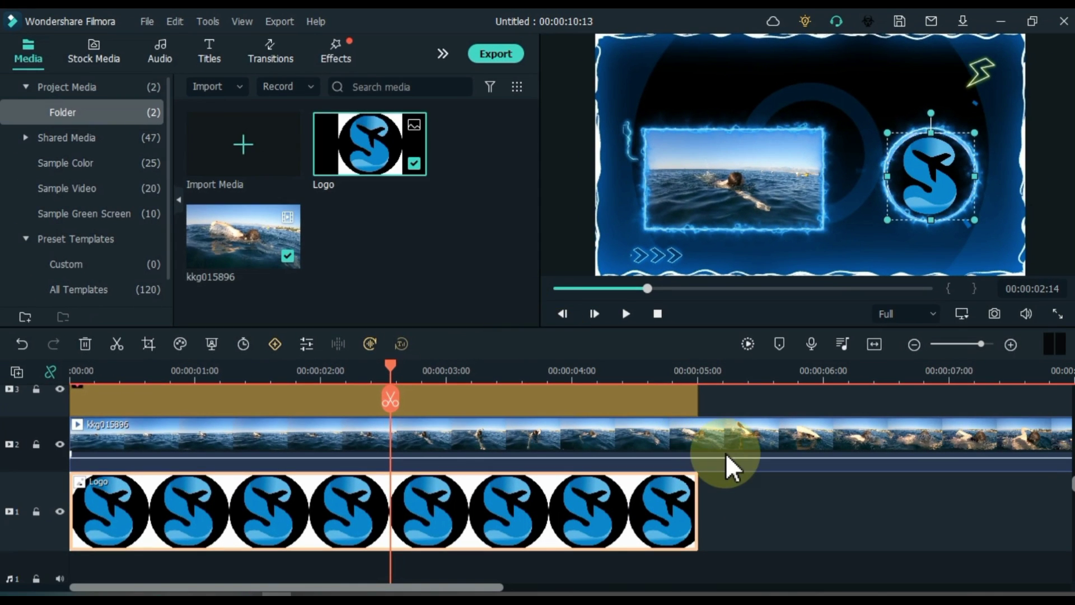
- Cut the kkg015896 clip at 00:00:05:00, remove the excess after the logo's end, and play the end screen
{"action": "left_click", "coordinate": [726, 453]}
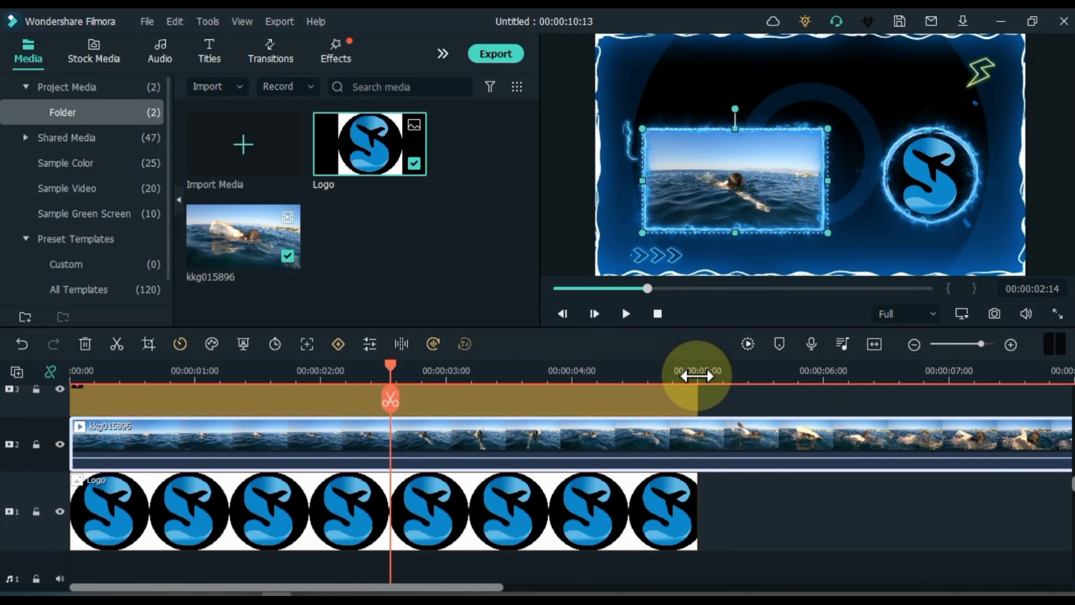
{"action": "left_click", "coordinate": [697, 372]}
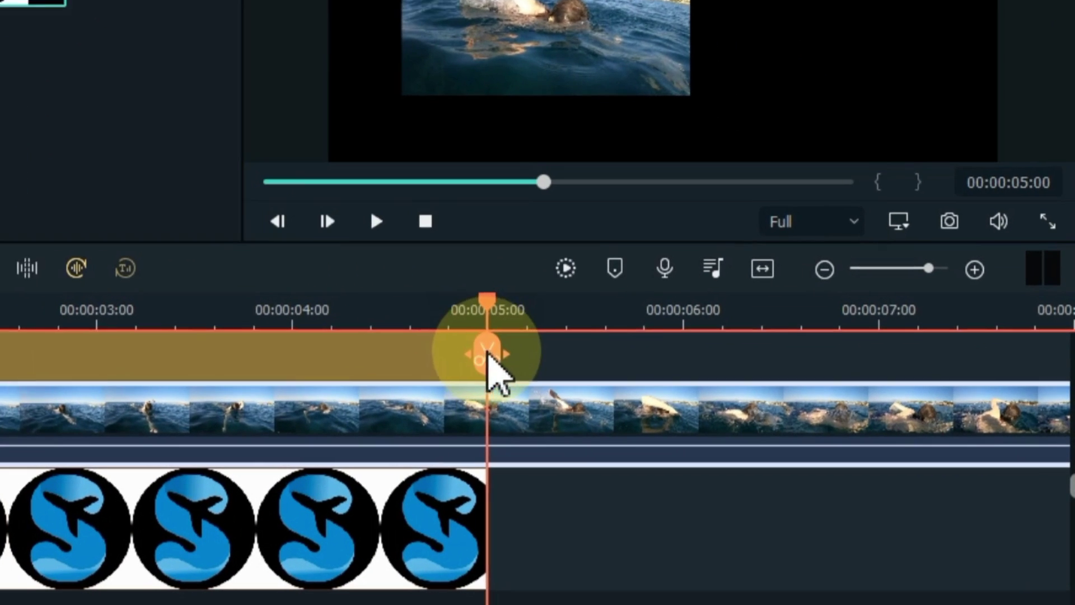
{"action": "left_click", "coordinate": [486, 353]}
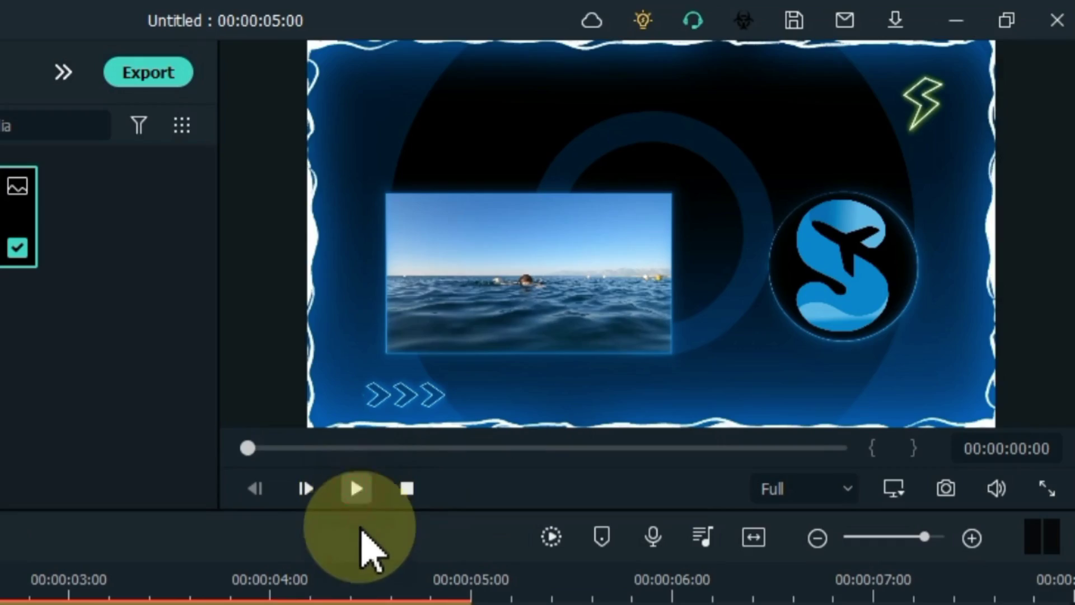
{"action": "left_click", "coordinate": [356, 488]}
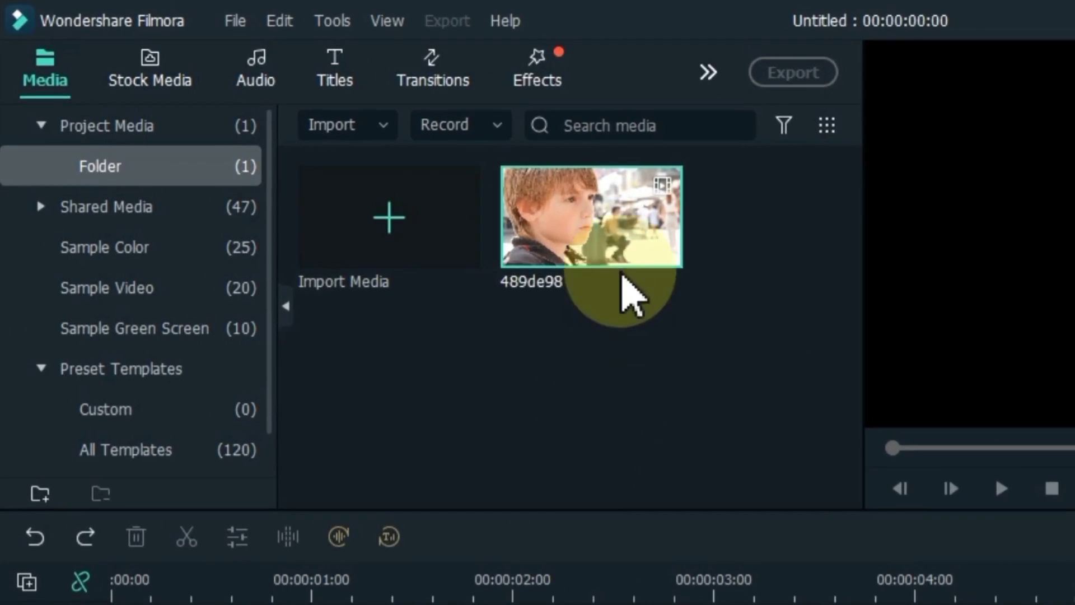
- Place the 489de98 clip at the start of video track 1, apply the Horizontal Open effect found by searching "Horizontal open", and play it
{"action": "left_click_drag", "start_coordinate": [621, 260], "coordinate": [264, 604]}
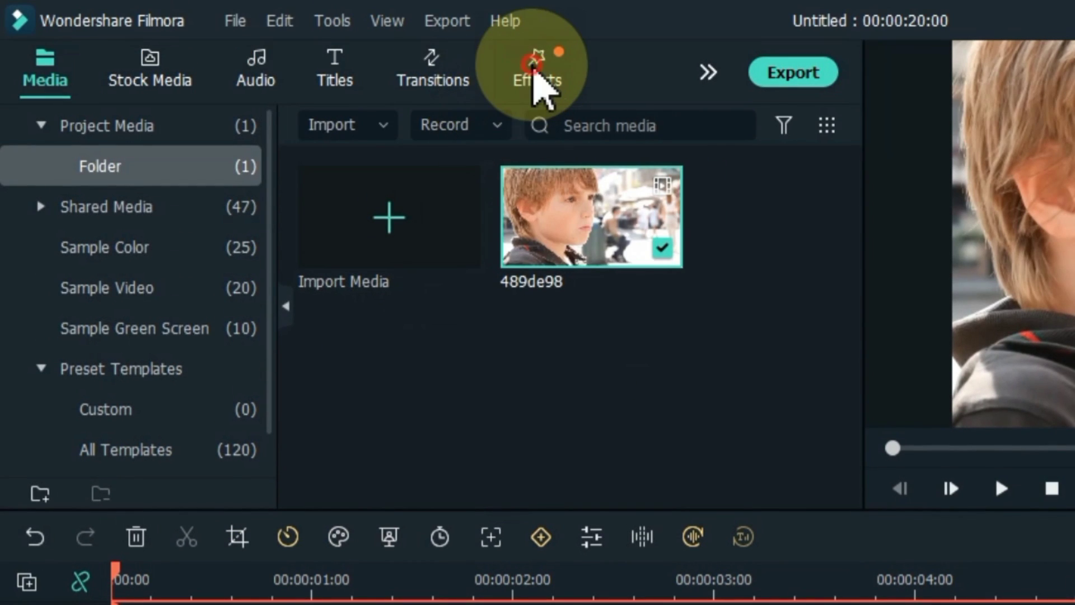
{"action": "left_click", "coordinate": [540, 82]}
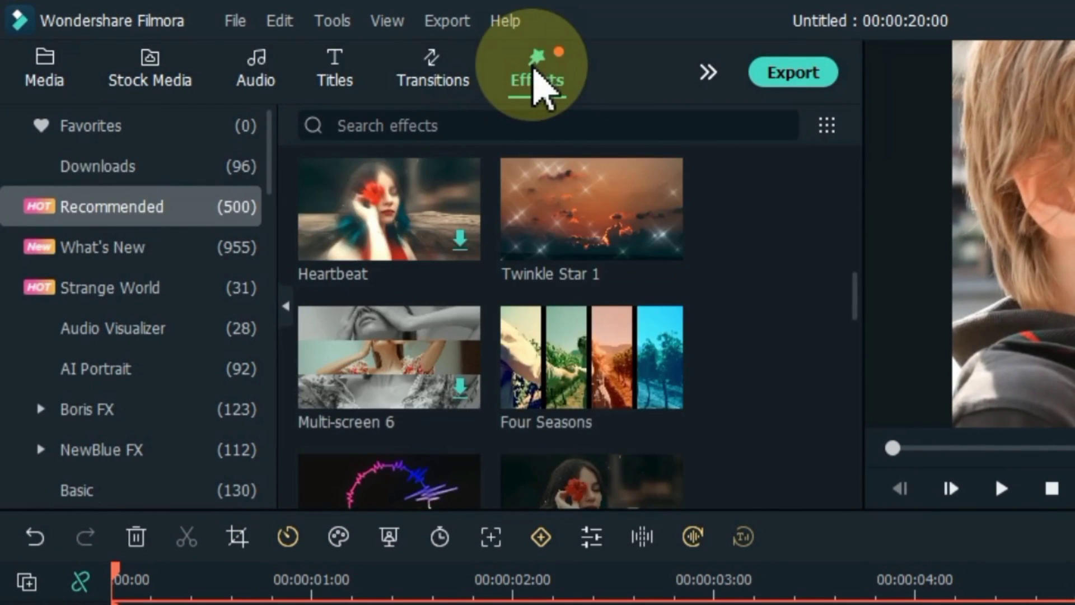
{"action": "left_click", "coordinate": [471, 125]}
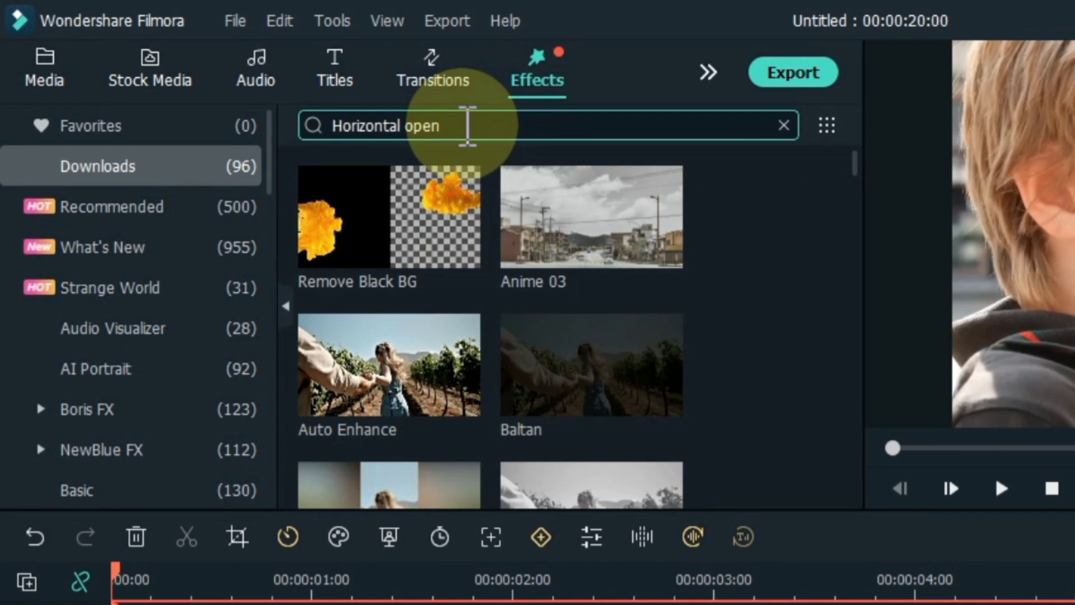
{"action": "key", "text": "Return"}
{"action": "left_click_drag", "start_coordinate": [377, 247], "coordinate": [138, 398]}
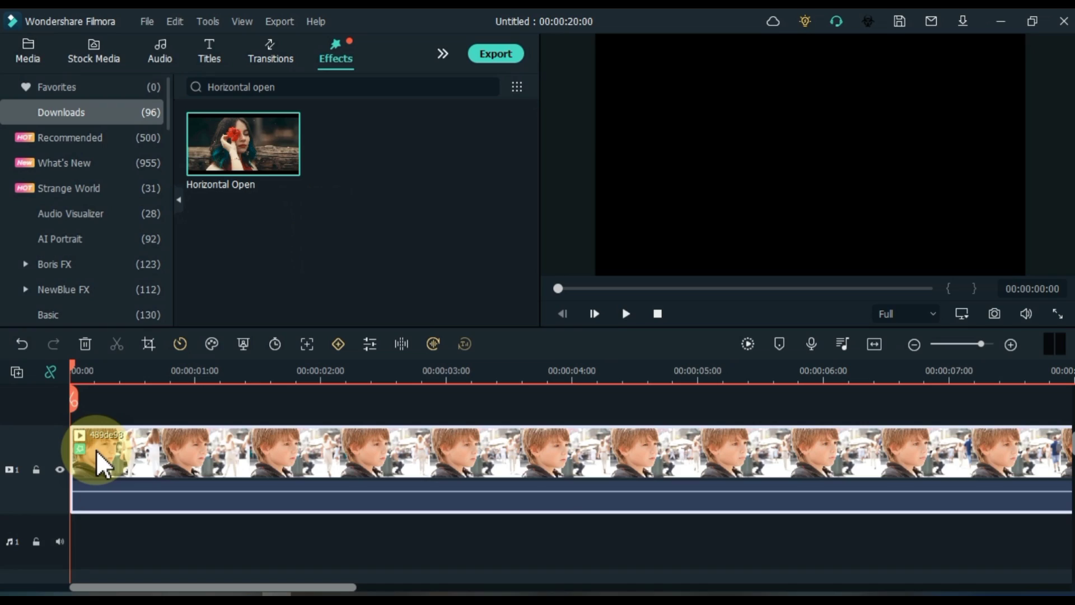
{"action": "key", "text": "space"}
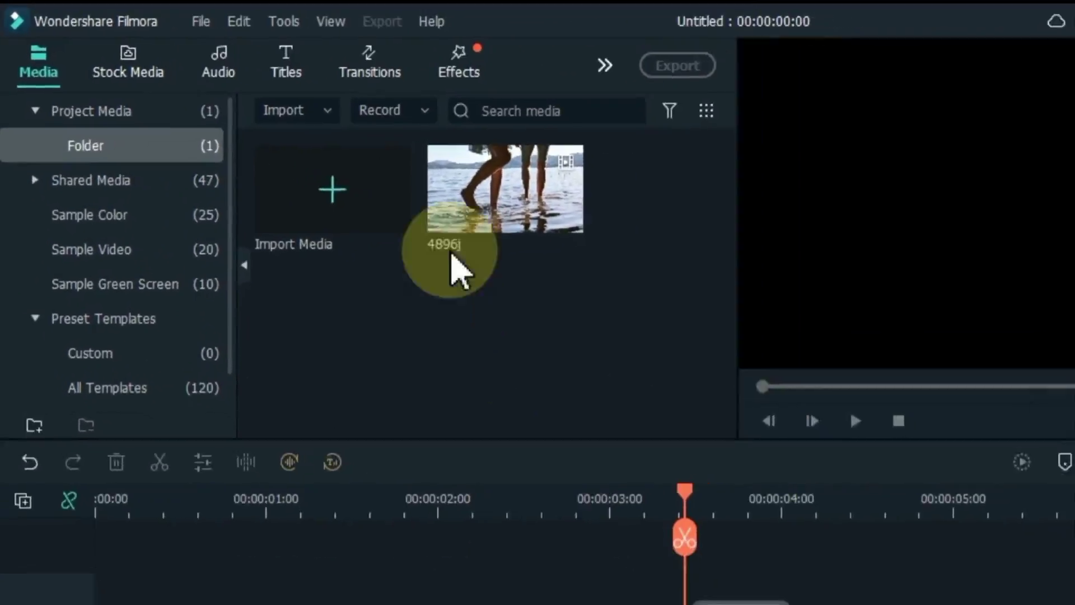
- Place the 4896j clip at the start of video track 1, search for "Cinematic digital slideshows", and apply the red-striped Cinematic Digital Slideshow effect
{"action": "left_click_drag", "start_coordinate": [327, 174], "coordinate": [49, 471]}
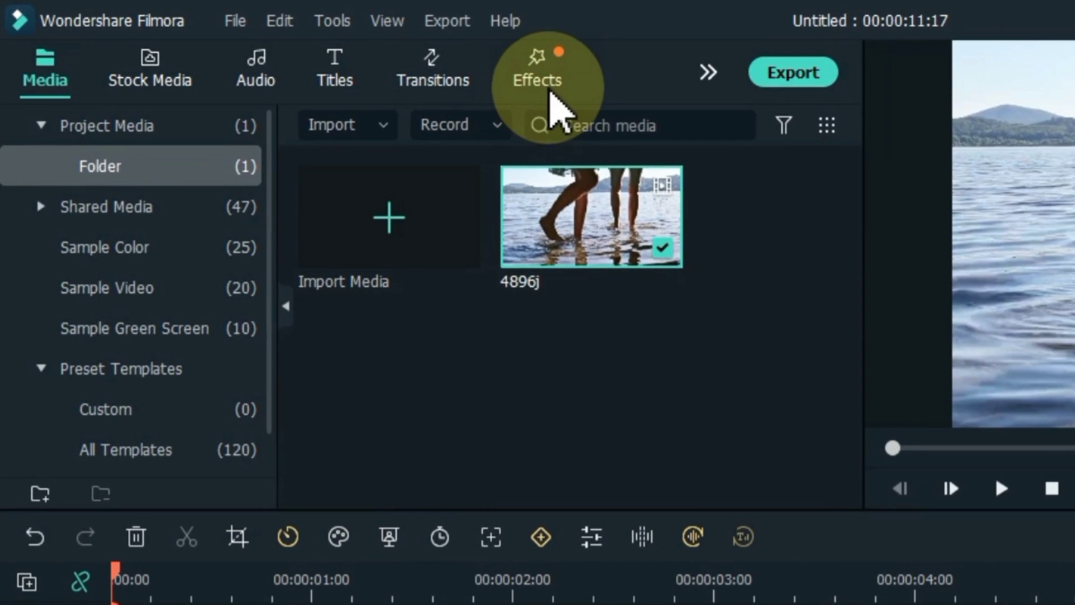
{"action": "left_click", "coordinate": [341, 56]}
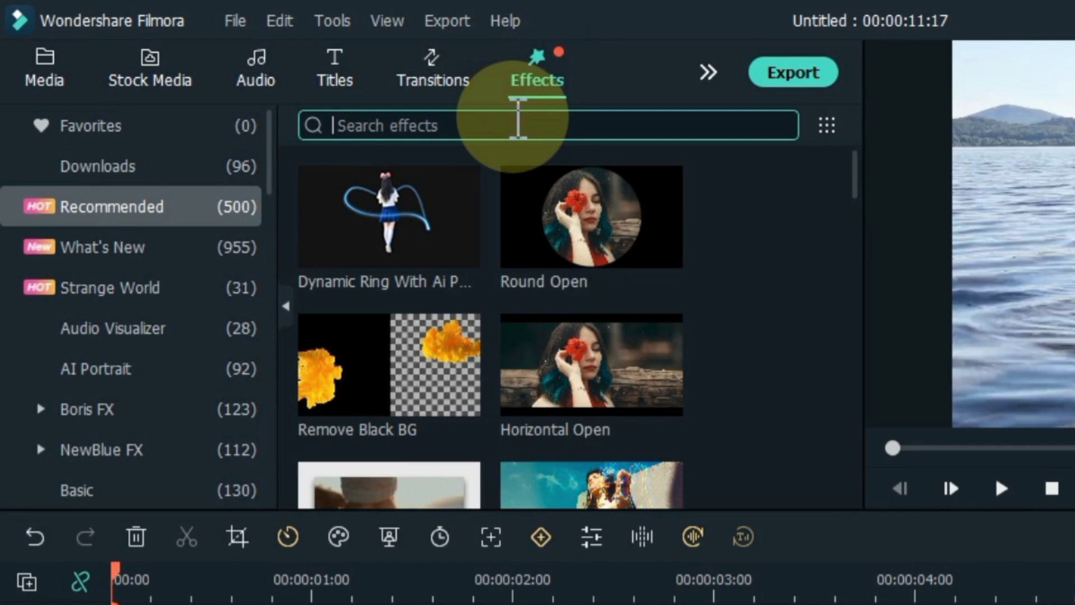
{"action": "left_click", "coordinate": [518, 119]}
{"action": "type", "text": "Cinematic digital slideshows"}
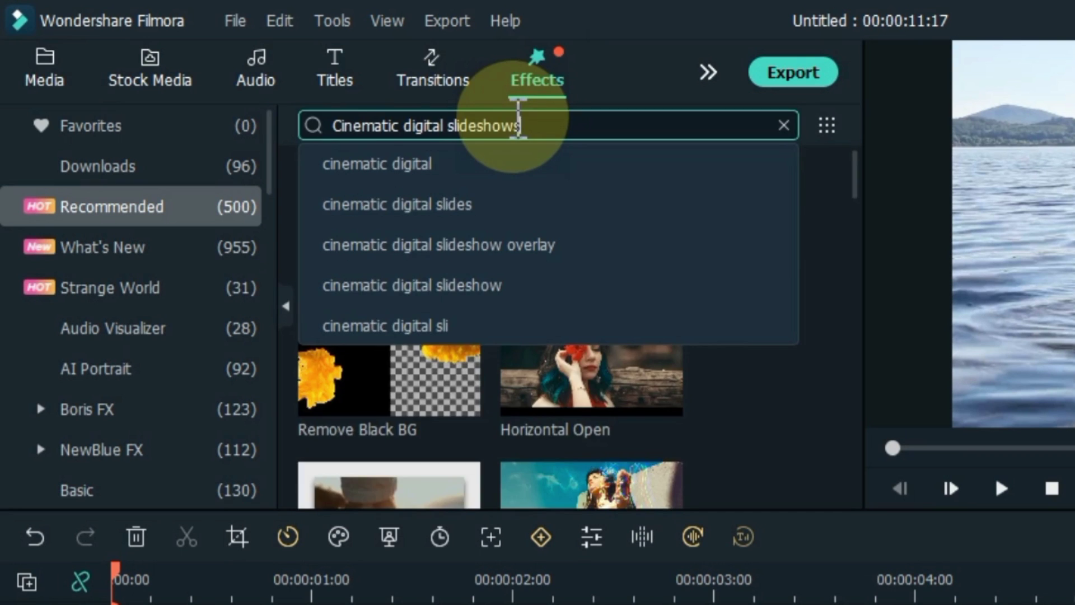
{"action": "key", "text": "Return"}
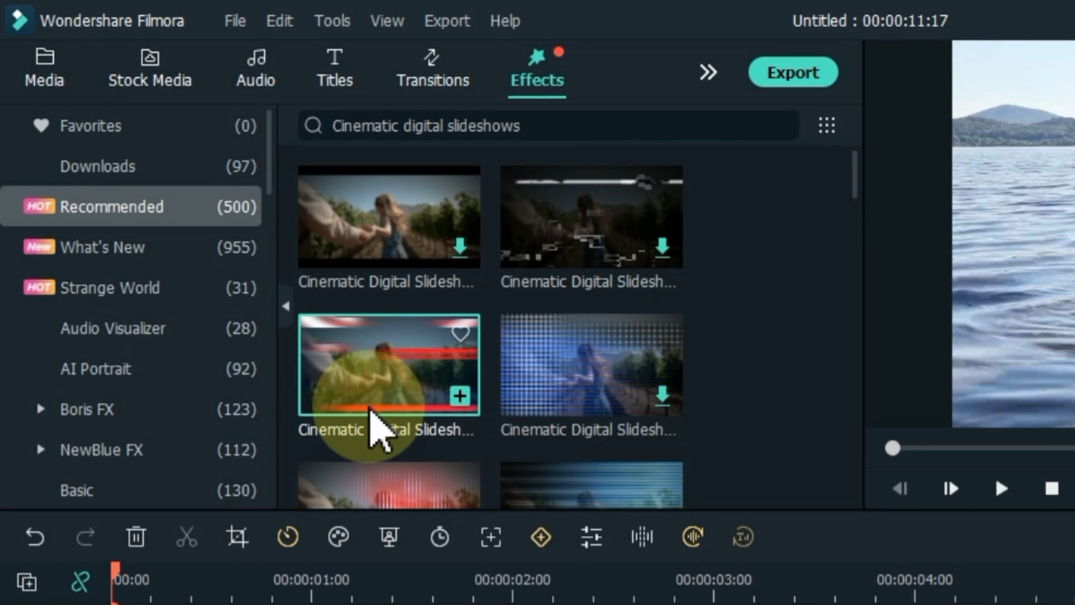
{"action": "left_click_drag", "start_coordinate": [370, 426], "coordinate": [115, 452]}
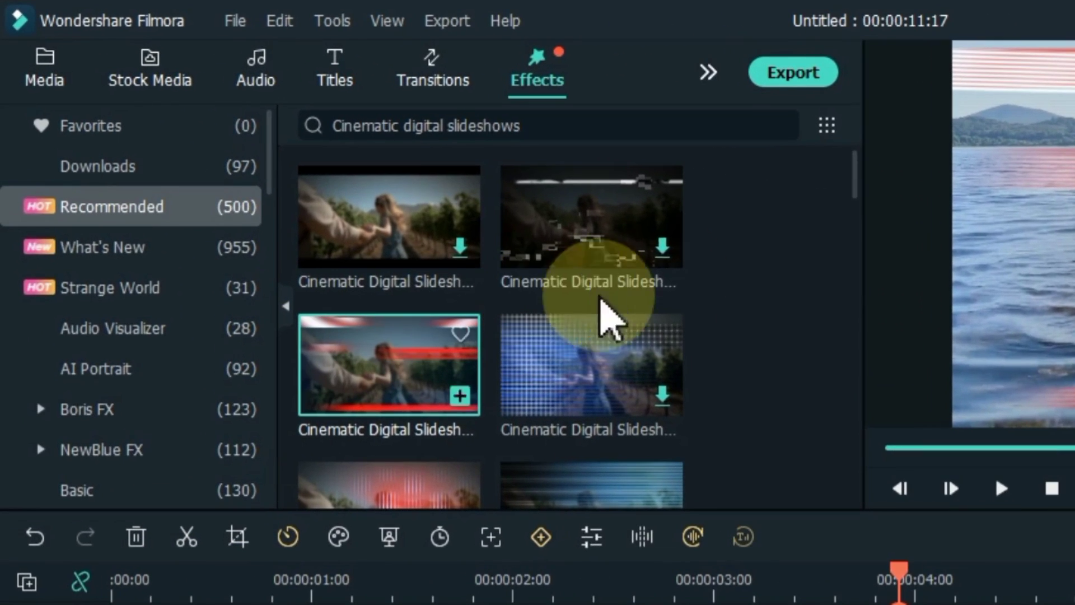
{"action": "left_click_drag", "start_coordinate": [857, 175], "coordinate": [860, 150]}
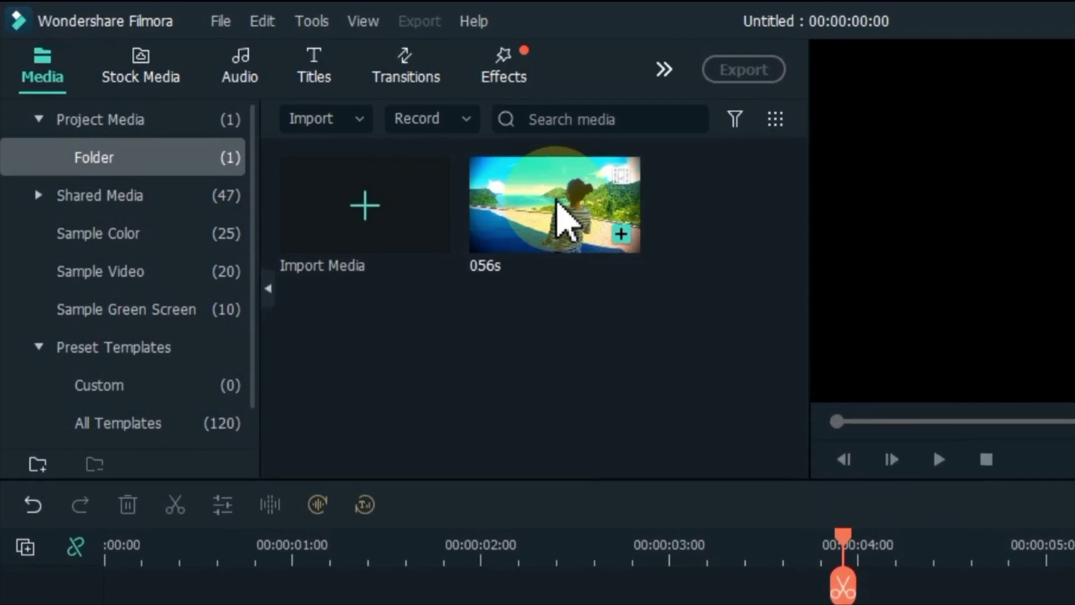
- Place the 056s clip at the timeline's start and apply the effect found by searching "Streaming gaming championship pack overlay 02" above it
{"action": "left_click_drag", "start_coordinate": [560, 216], "coordinate": [112, 604]}
{"action": "left_click", "coordinate": [525, 69]}
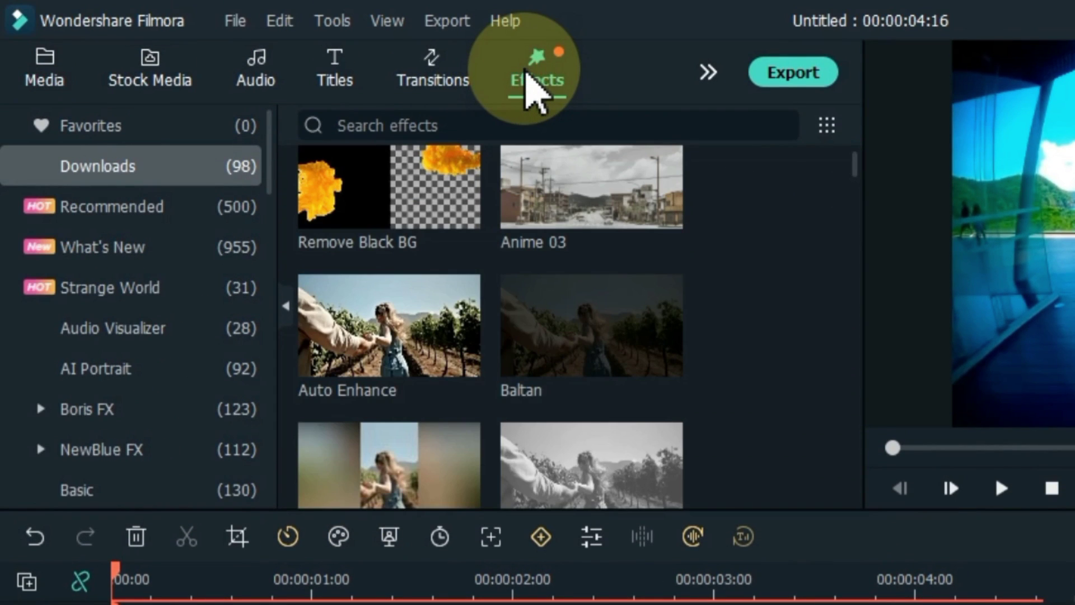
{"action": "left_click", "coordinate": [504, 125]}
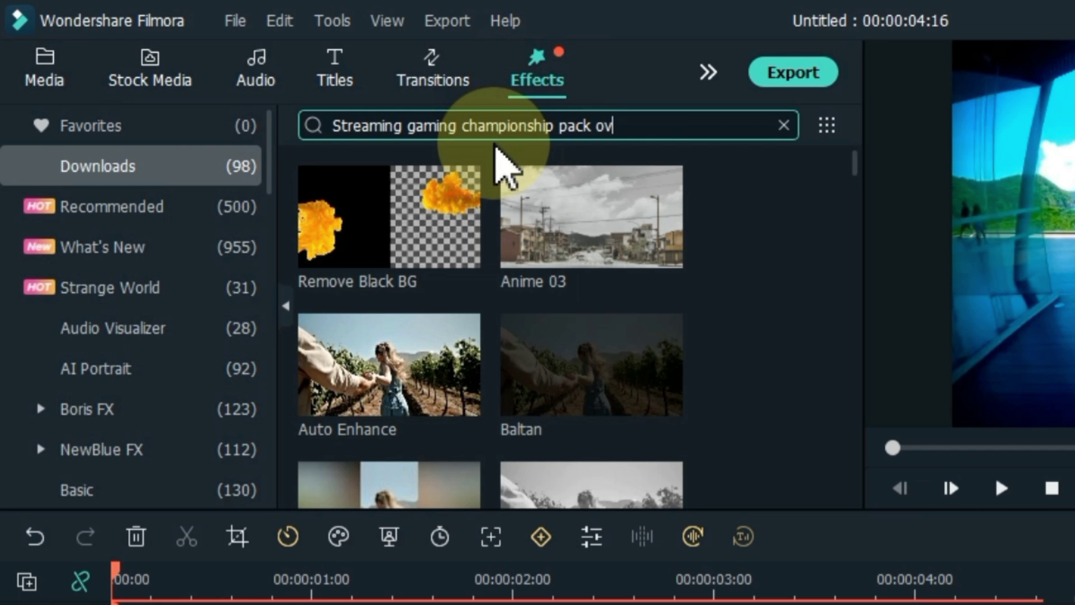
{"action": "type", "text": "02"}
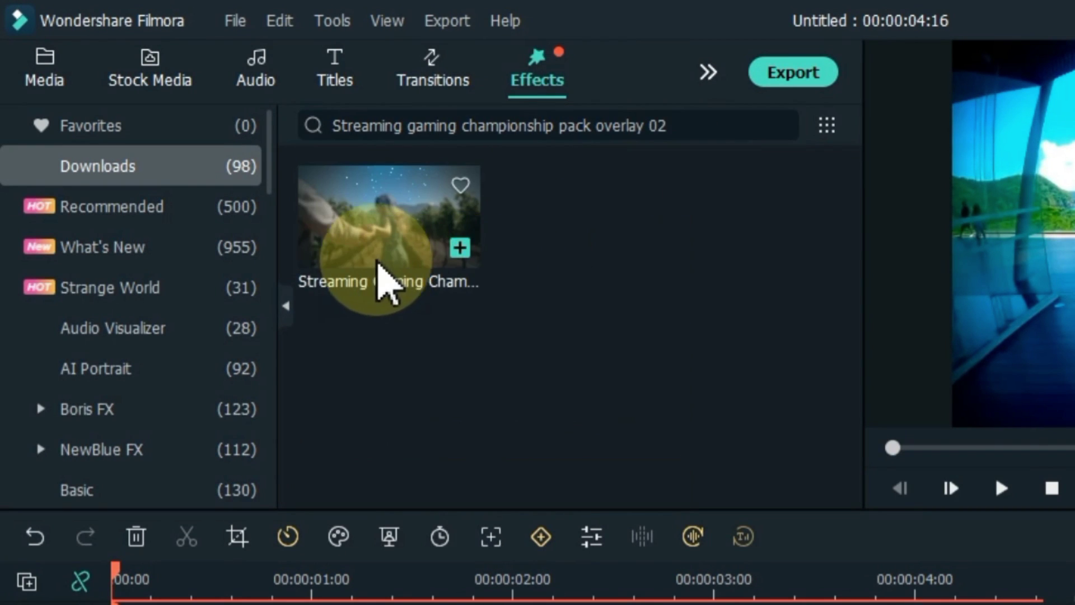
{"action": "left_click_drag", "start_coordinate": [372, 257], "coordinate": [159, 604]}
{"action": "left_click_drag", "start_coordinate": [149, 358], "coordinate": [124, 404]}
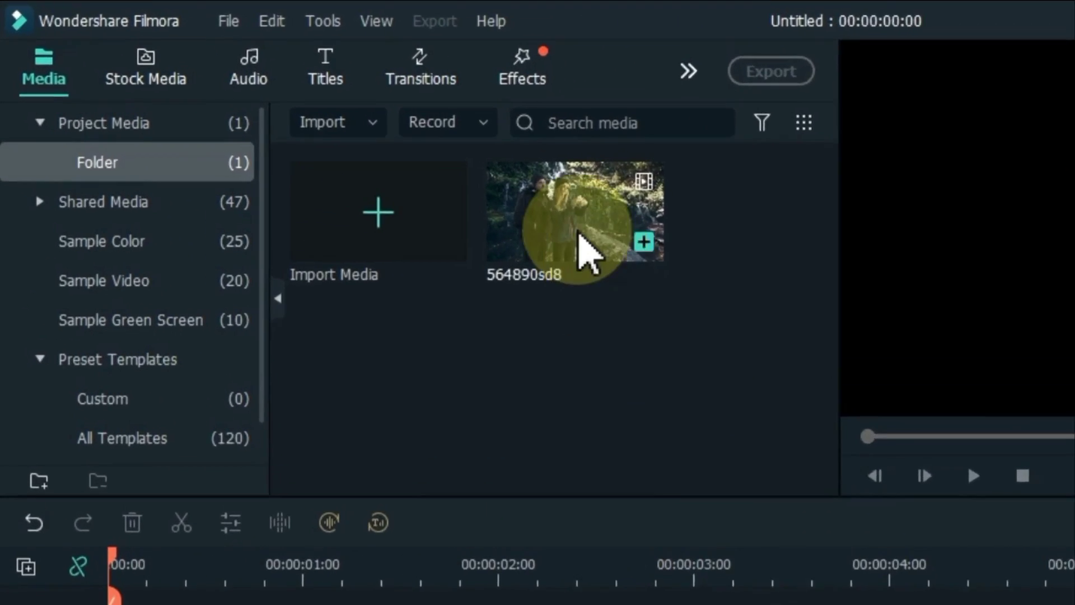
- Place the 564890sd8 clip at the start of video track 1, matching the project settings to the media at 1280 x 720 24fps
{"action": "left_click_drag", "start_coordinate": [377, 162], "coordinate": [216, 425]}
{"action": "left_click_drag", "start_coordinate": [338, 440], "coordinate": [117, 548]}
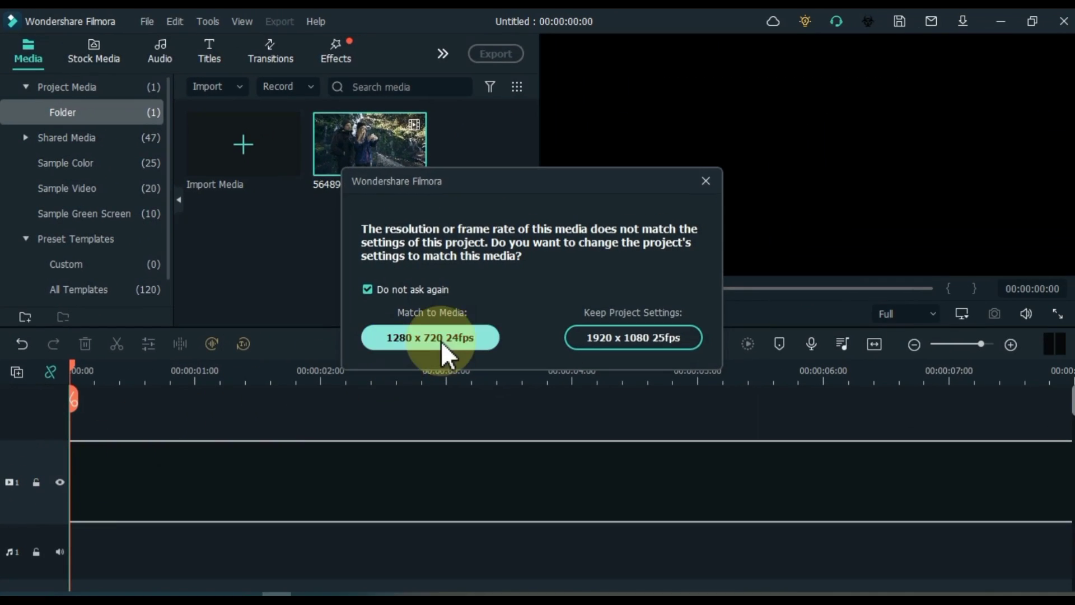
{"action": "left_click", "coordinate": [441, 340]}
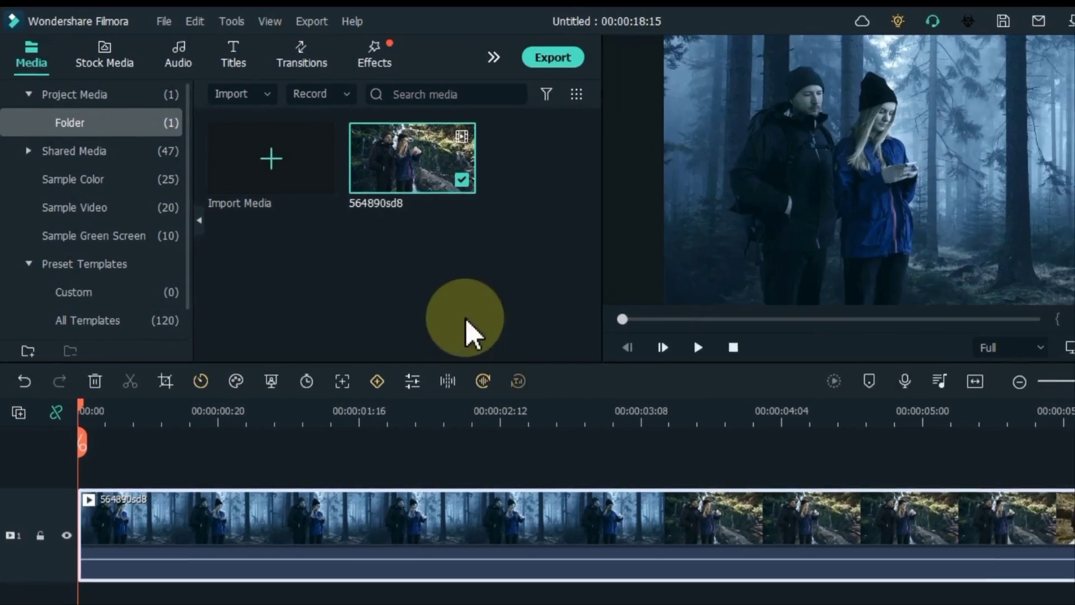
- Search the effects for "Lighting overlay overlay" and place a golden Lighting Overlay above the 564890sd8 clip at the timeline's start
{"action": "left_click", "coordinate": [339, 57]}
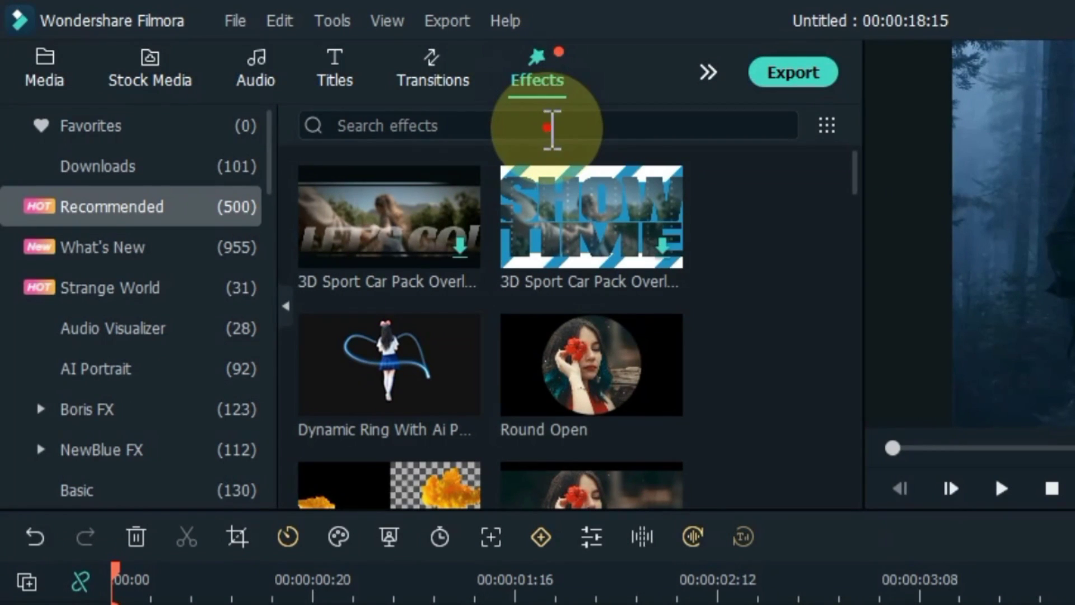
{"action": "left_click", "coordinate": [552, 128]}
{"action": "type", "text": "Lighting overlay overlay"}
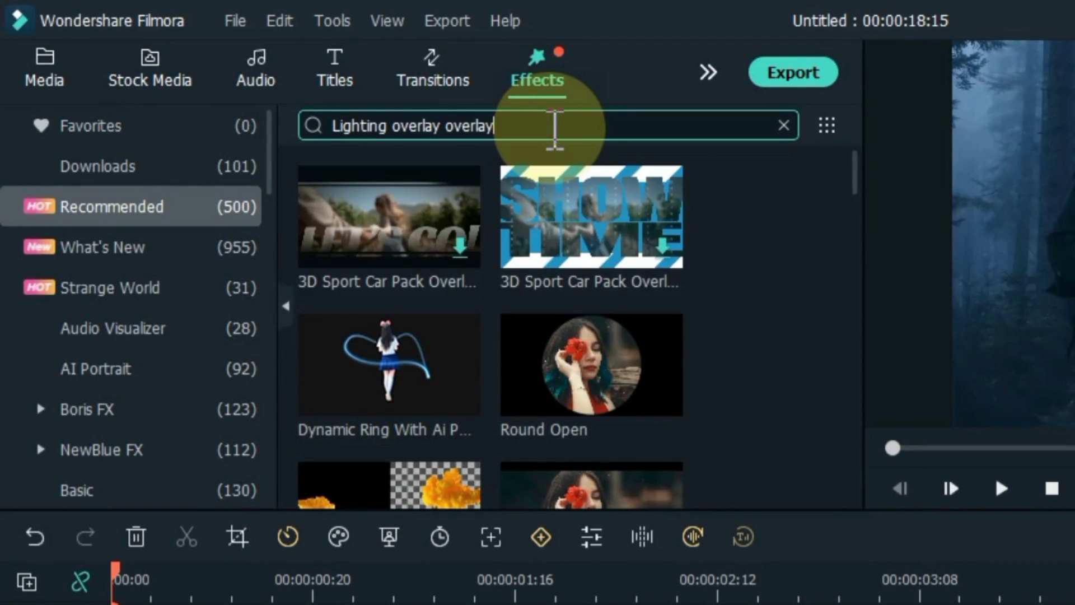
{"action": "key", "text": "Return"}
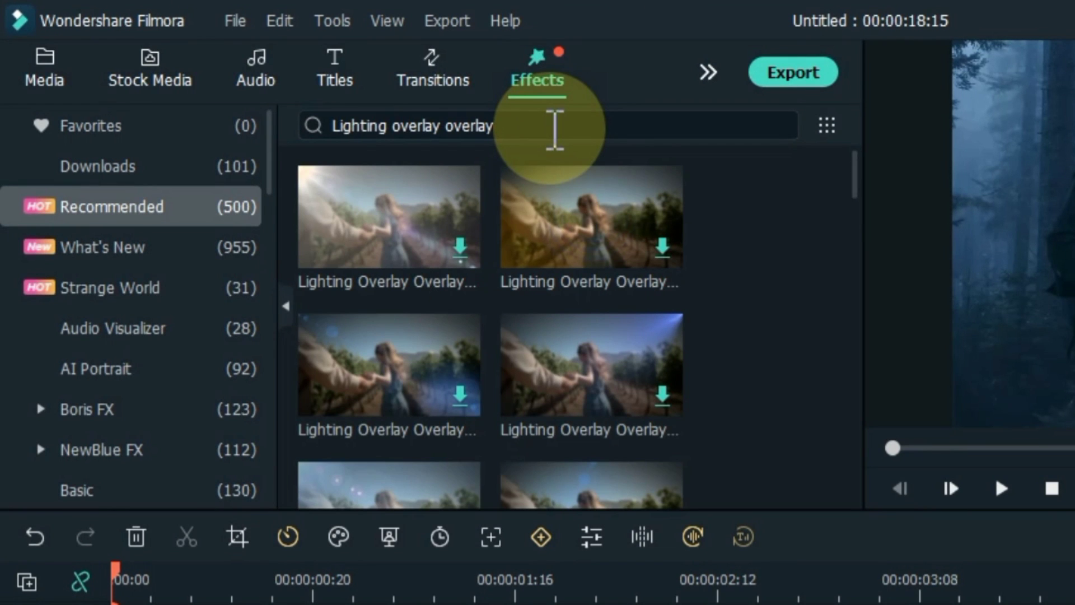
{"action": "left_click_drag", "start_coordinate": [855, 179], "coordinate": [839, 331]}
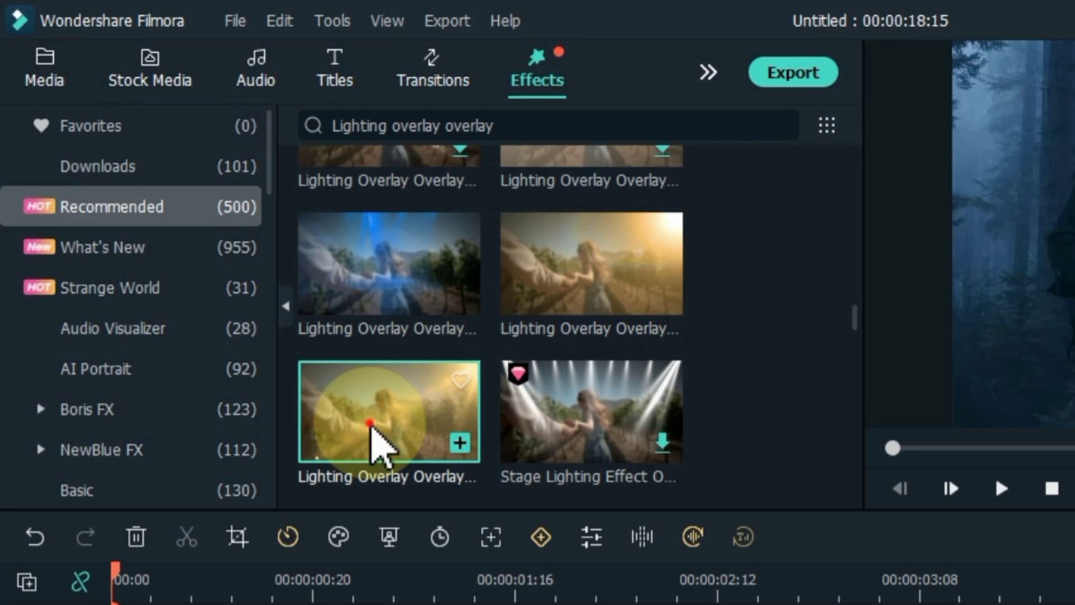
{"action": "left_click_drag", "start_coordinate": [370, 427], "coordinate": [134, 604]}
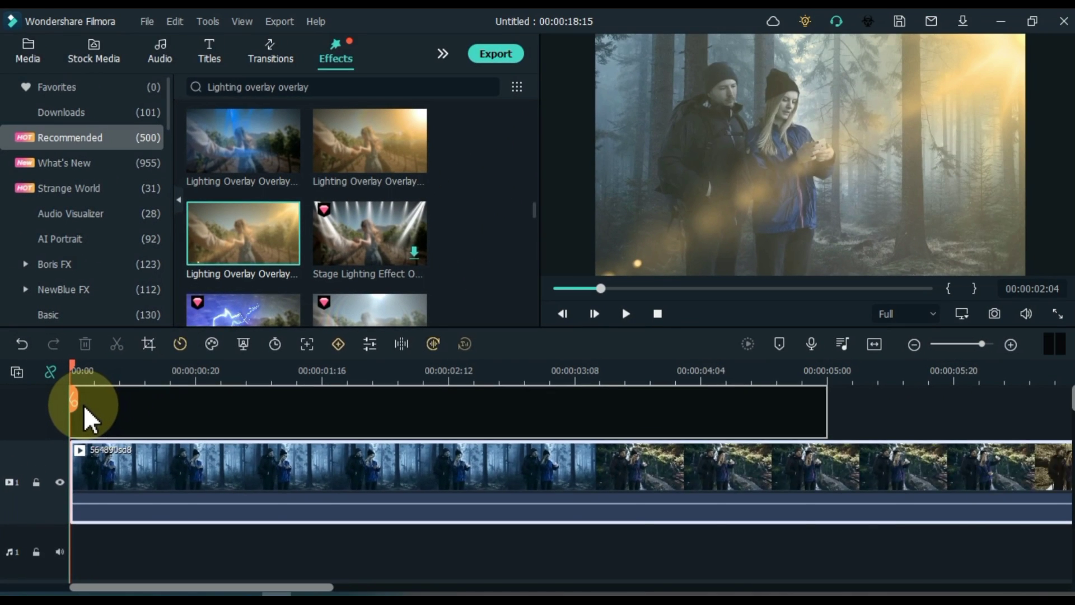
{"action": "left_click_drag", "start_coordinate": [83, 404], "coordinate": [83, 404]}
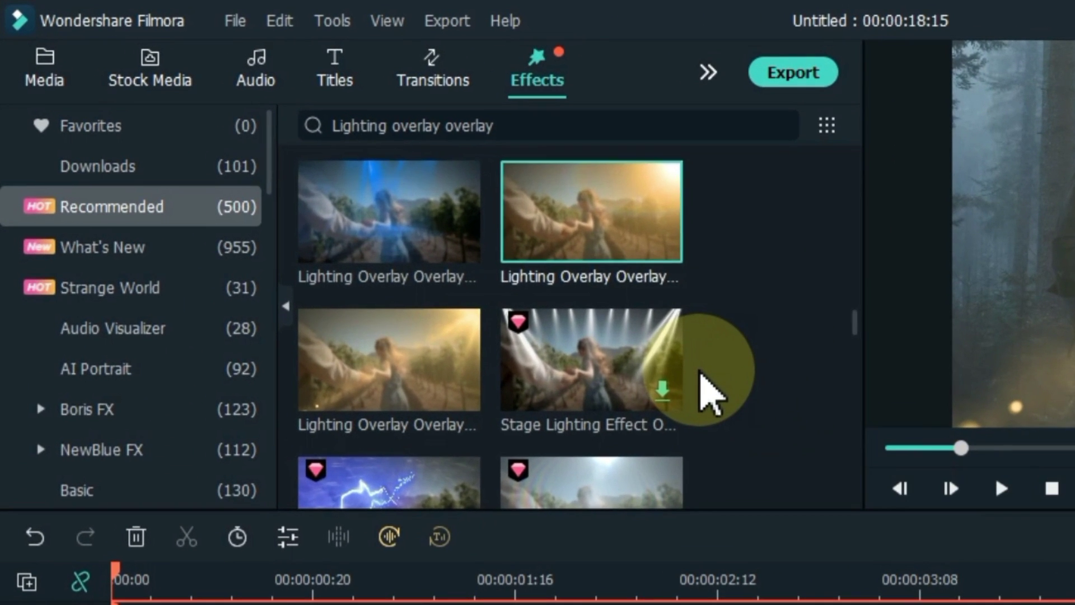
- Browse the other Lighting Overlay effects in the search results
{"action": "scroll", "coordinate": [443, 253], "scroll_direction": "down", "scroll_amount": 5}
{"action": "scroll", "coordinate": [711, 394], "scroll_direction": "up", "scroll_amount": 3}
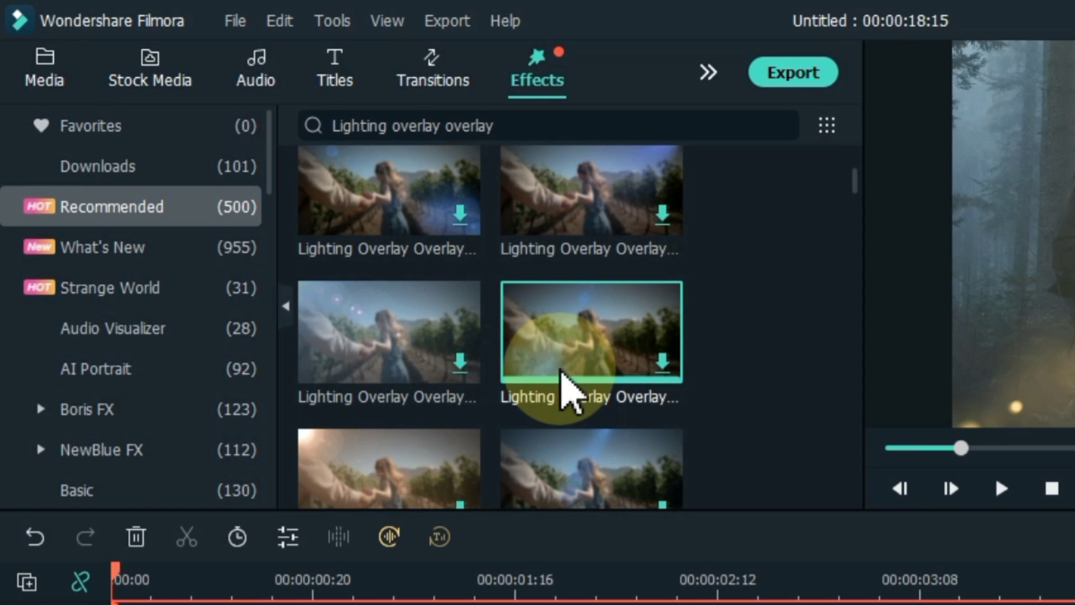
{"action": "left_click_drag", "start_coordinate": [565, 391], "coordinate": [1020, 377]}
{"action": "left_click", "coordinate": [754, 202]}
{"action": "left_click_drag", "start_coordinate": [974, 488], "coordinate": [707, 446]}
{"action": "left_click", "coordinate": [430, 197]}
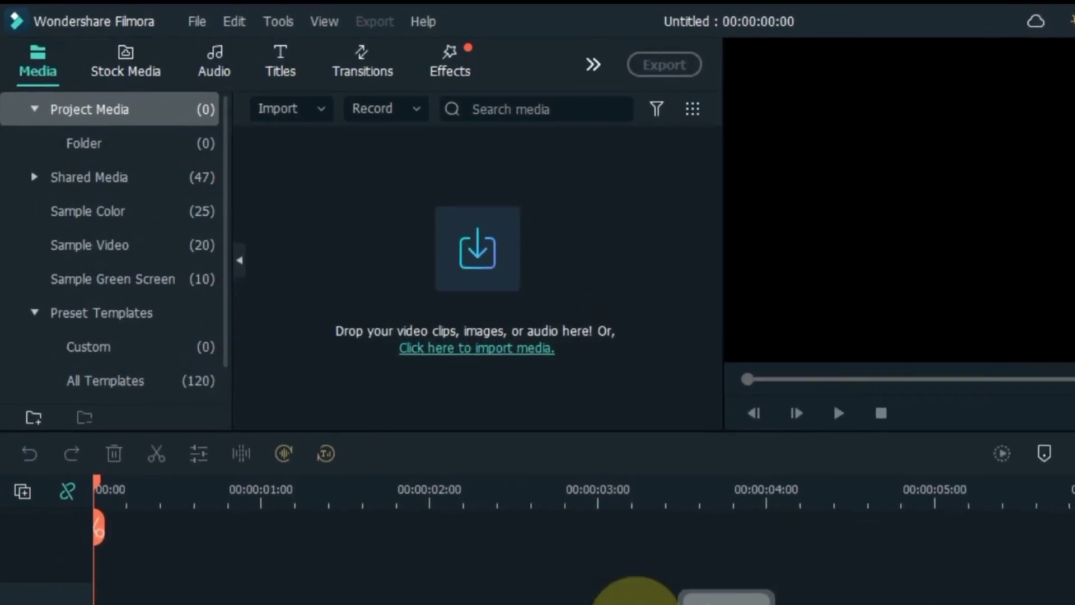
- Search the effects for "Audio visualizer" and place the Modern Audio Visualizer at the start of video track 2
{"action": "left_click", "coordinate": [452, 64]}
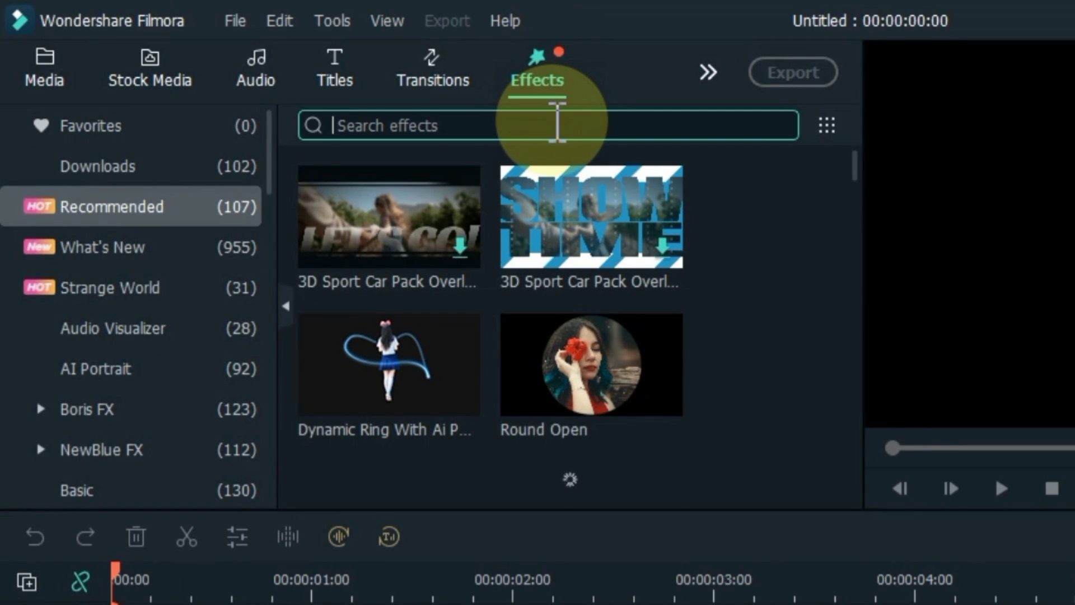
{"action": "type", "text": "Audio visual"}
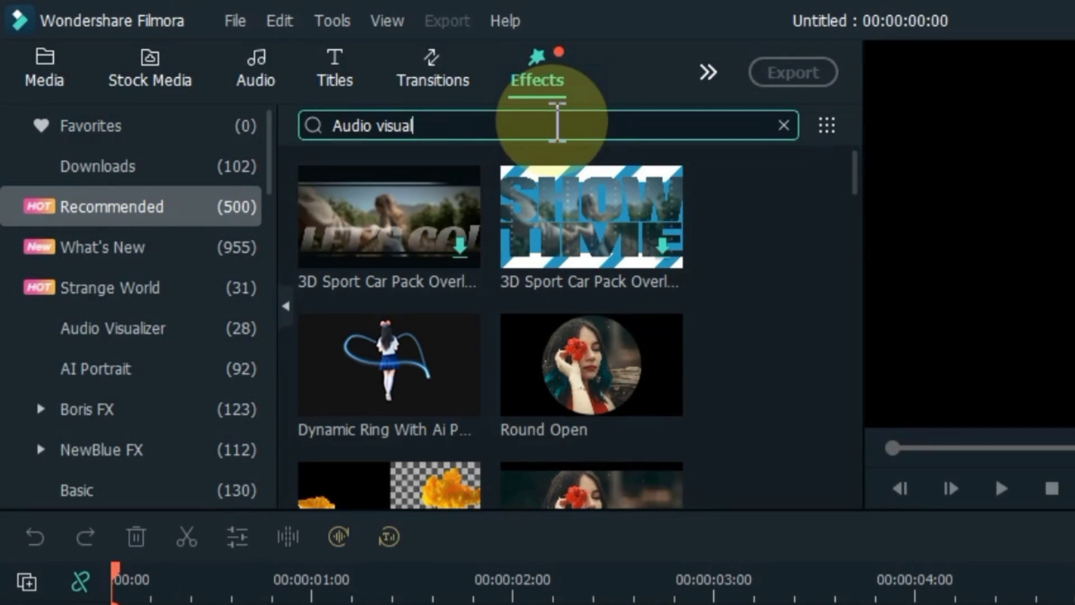
{"action": "type", "text": "izer"}
{"action": "key", "text": "Return"}
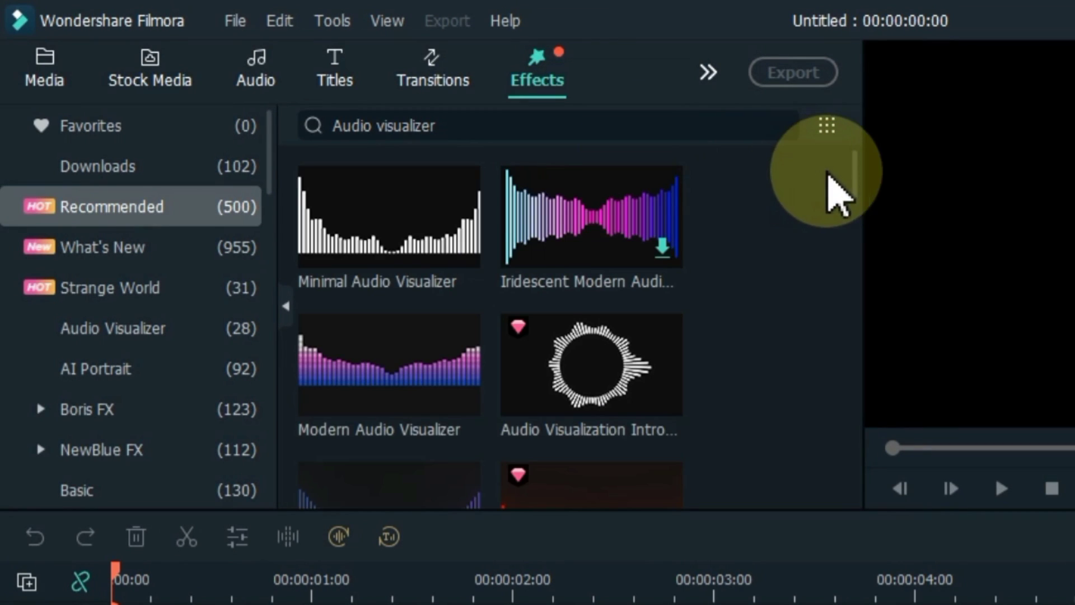
{"action": "left_click_drag", "start_coordinate": [854, 174], "coordinate": [810, 127]}
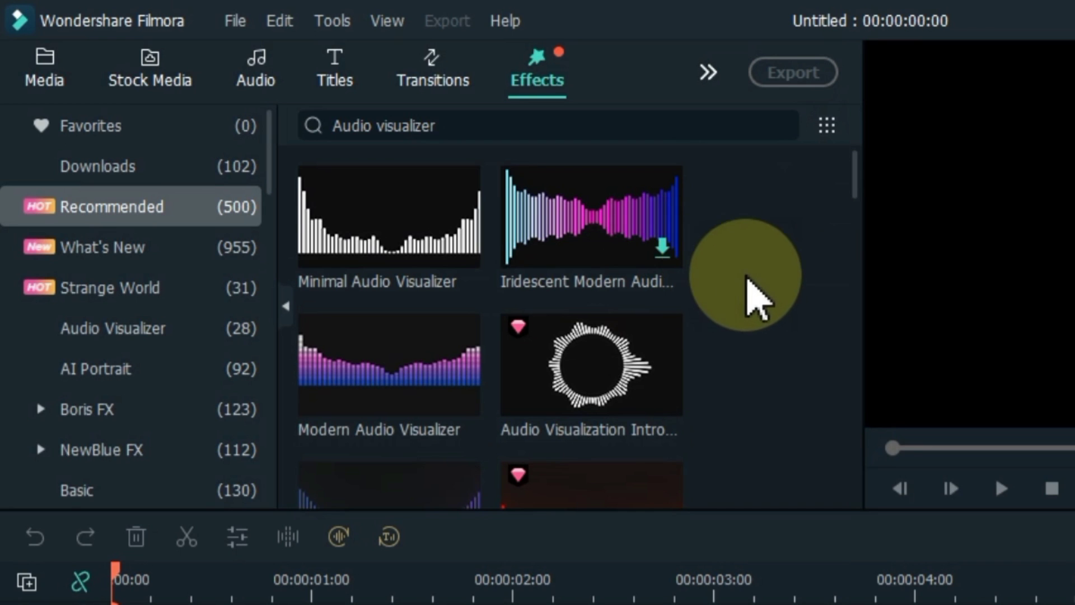
{"action": "left_click_drag", "start_coordinate": [443, 396], "coordinate": [135, 604]}
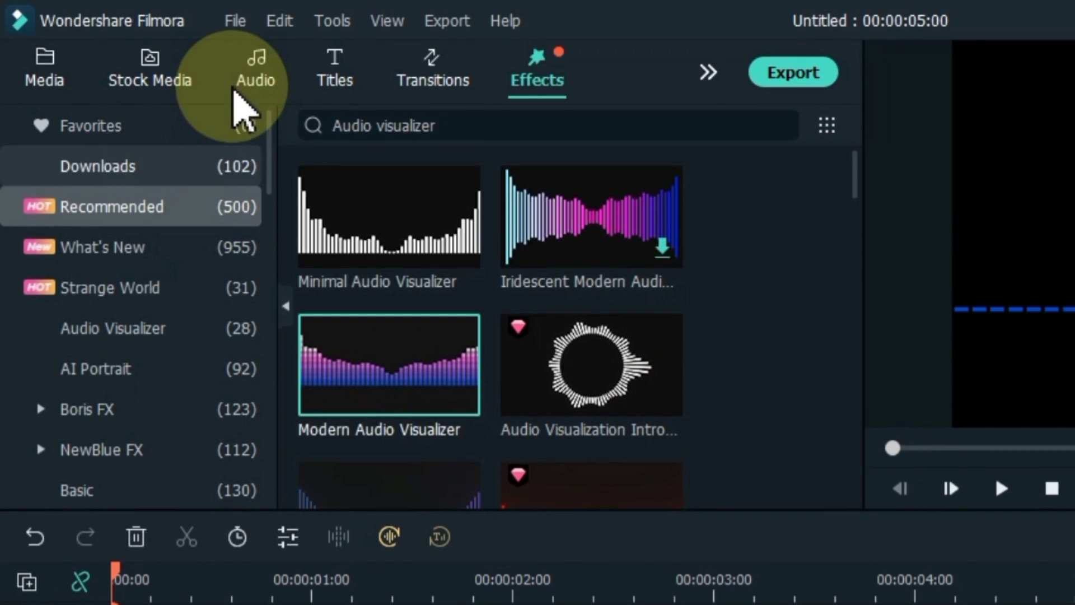
- Place the "Manos Mars - The Tunning" music at the start of audio track 1 and play it with the visualizer
{"action": "left_click", "coordinate": [257, 78]}
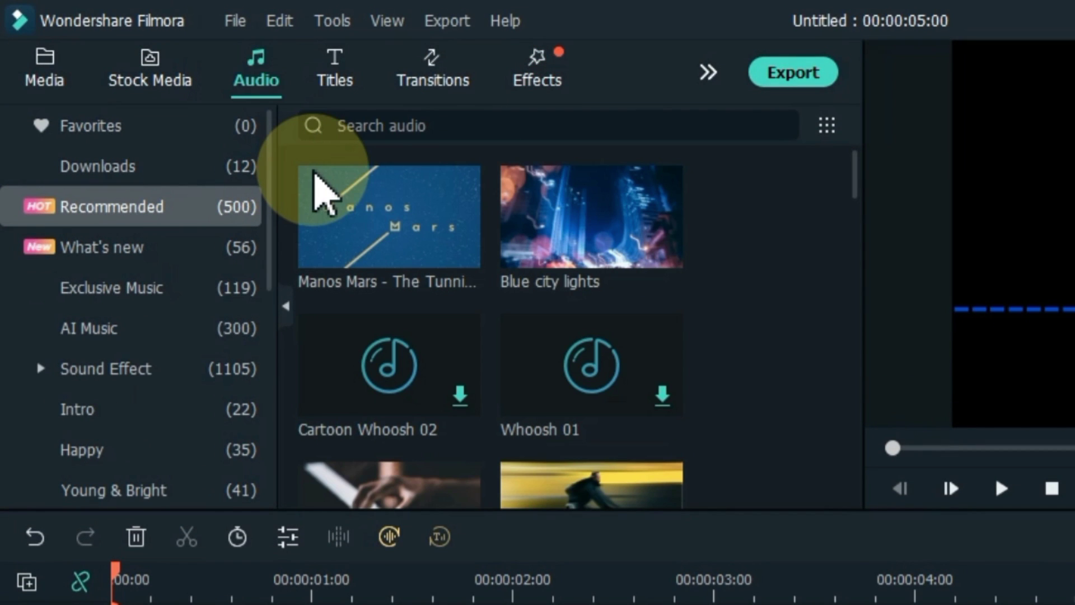
{"action": "left_click_drag", "start_coordinate": [322, 191], "coordinate": [76, 488]}
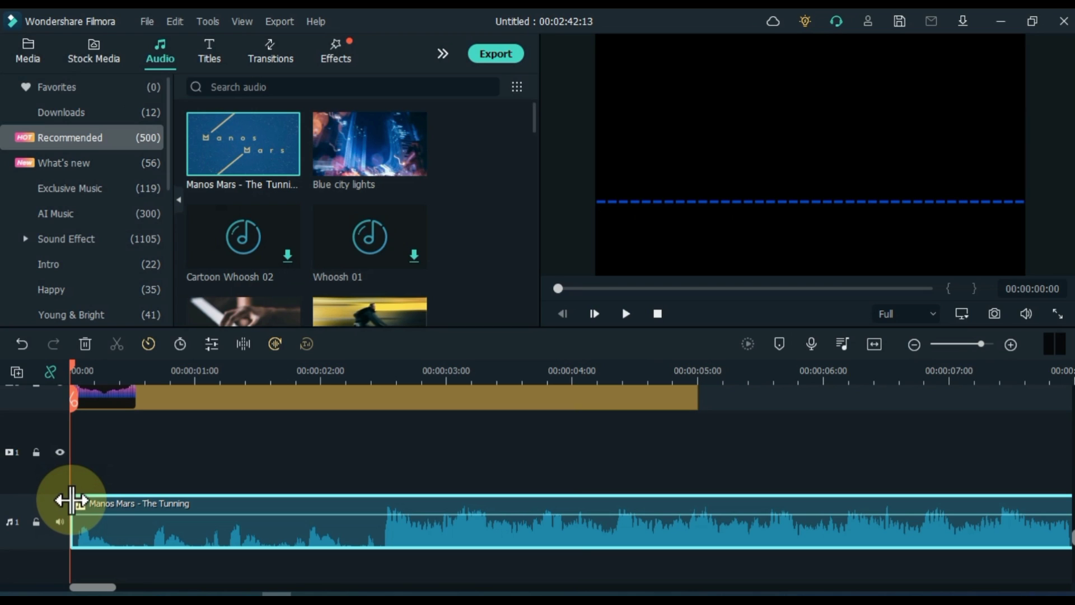
{"action": "key", "text": "space"}
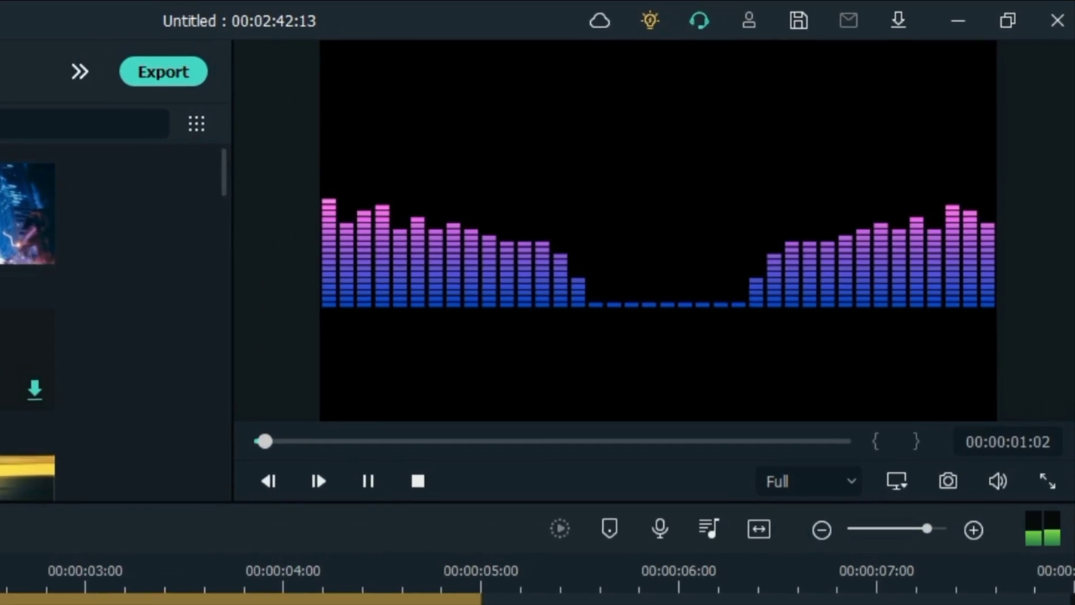
{"action": "left_click", "coordinate": [581, 367]}
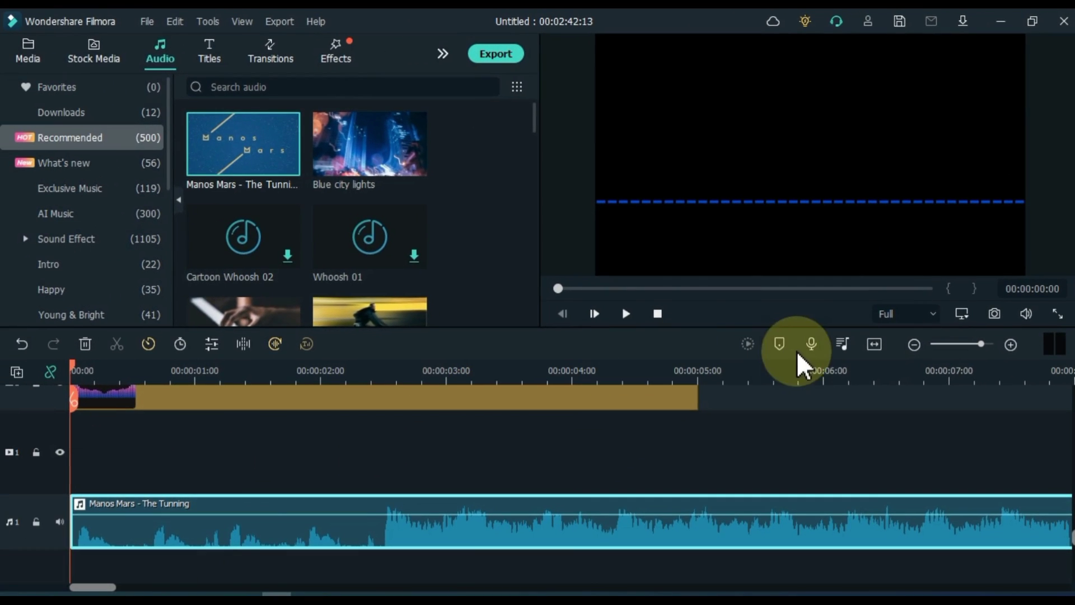
- Extend the Modern Audio Visualizer to about 12 seconds, and cut off the music beyond its end before playing the result
{"action": "left_click", "coordinate": [875, 344]}
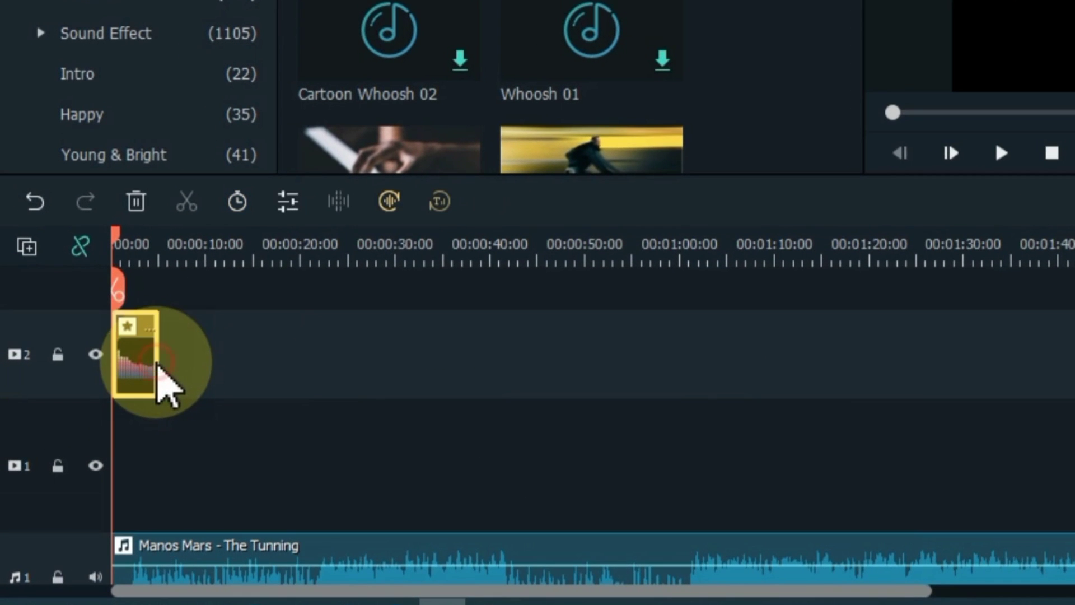
{"action": "left_click_drag", "start_coordinate": [155, 358], "coordinate": [227, 363]}
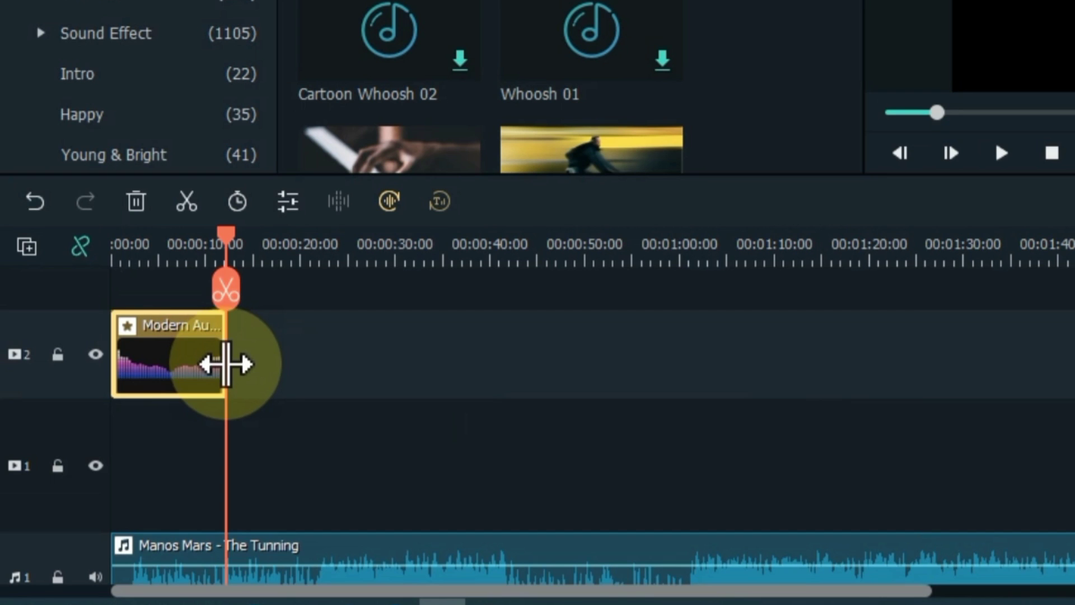
{"action": "scroll", "coordinate": [240, 432], "scroll_direction": "down", "scroll_amount": 1}
{"action": "left_click", "coordinate": [232, 566]}
{"action": "key", "text": "ctrl+b"}
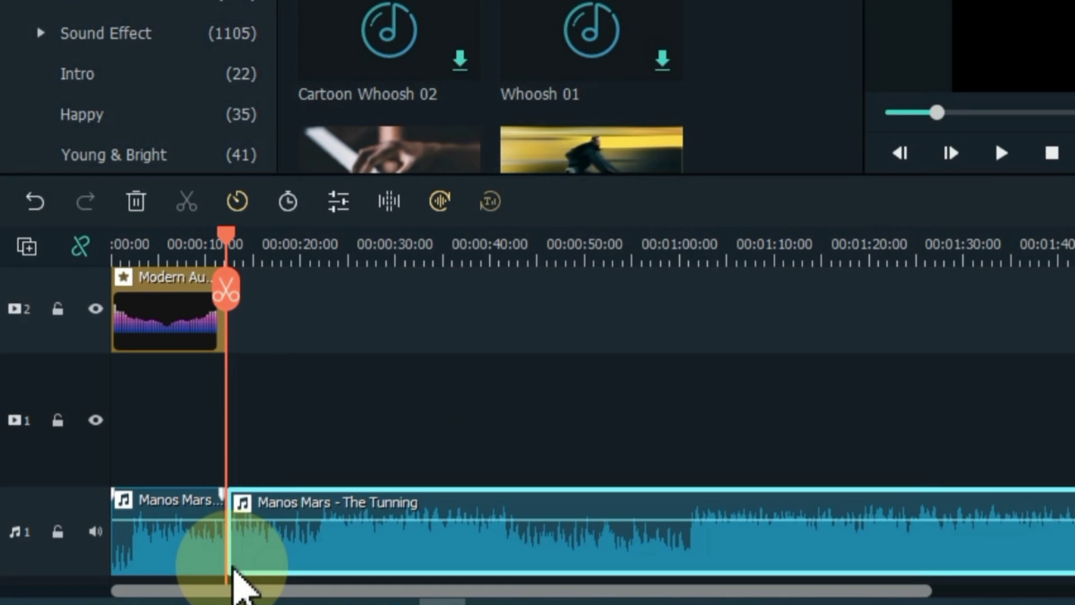
{"action": "key", "text": "Delete"}
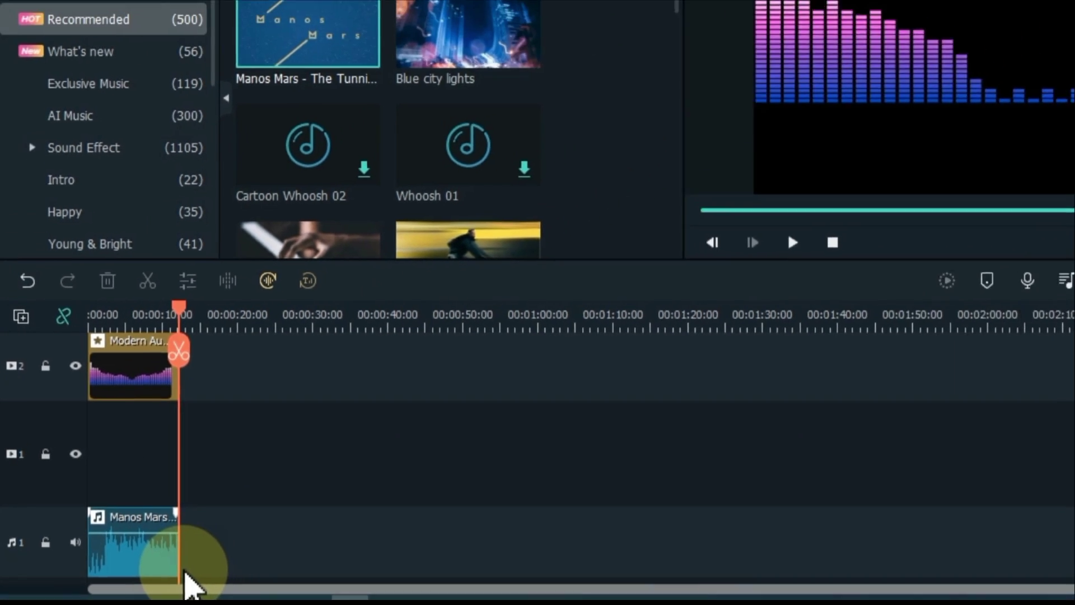
{"action": "key", "text": "space"}
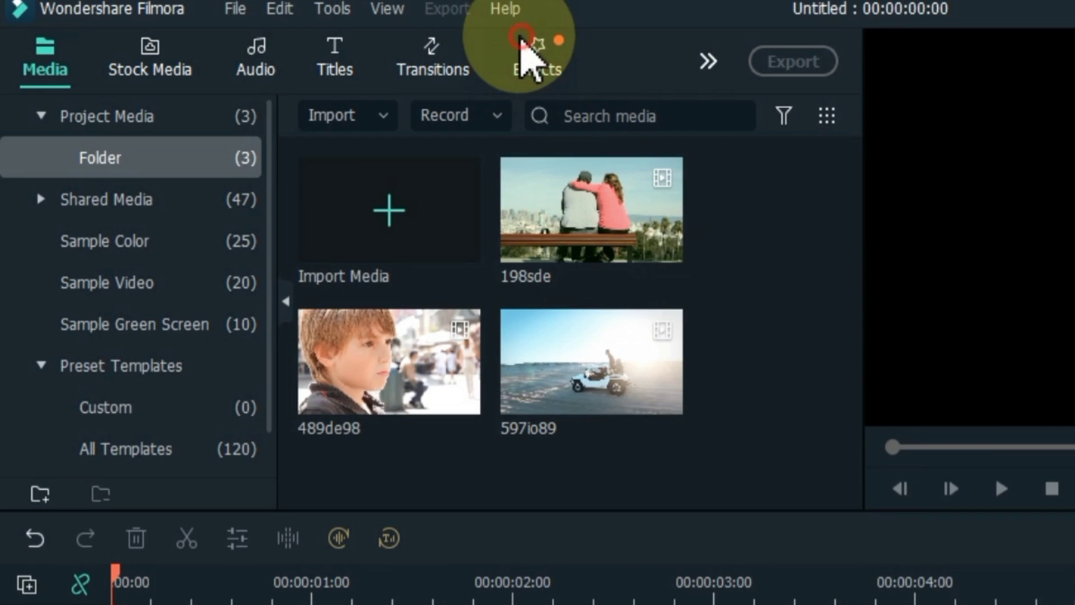
- Search the recommended effects for "travel" and browse the results
{"action": "left_click", "coordinate": [520, 53]}
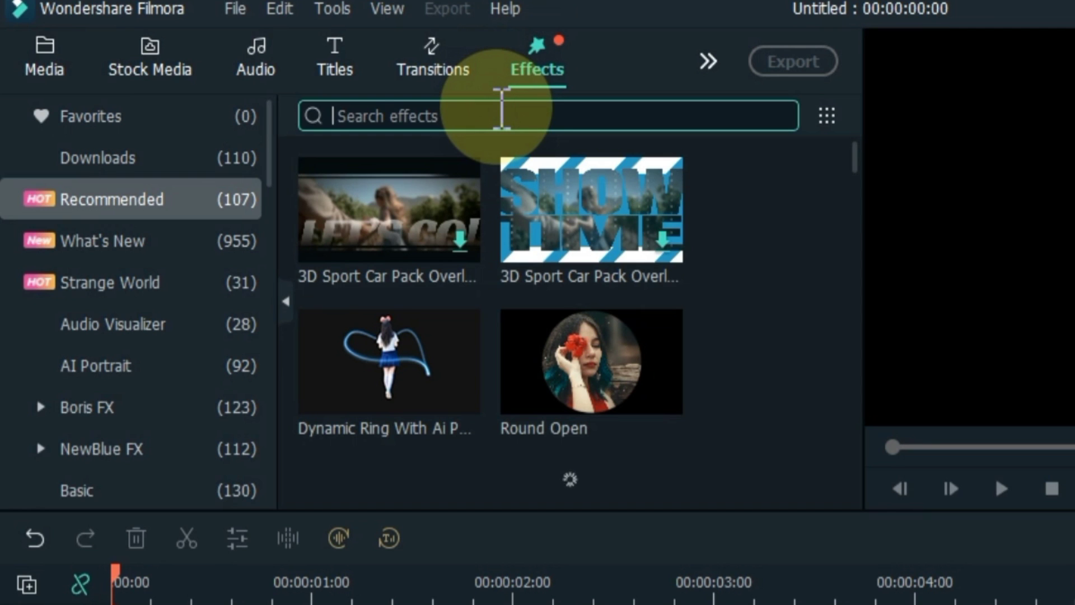
{"action": "key", "text": "Return"}
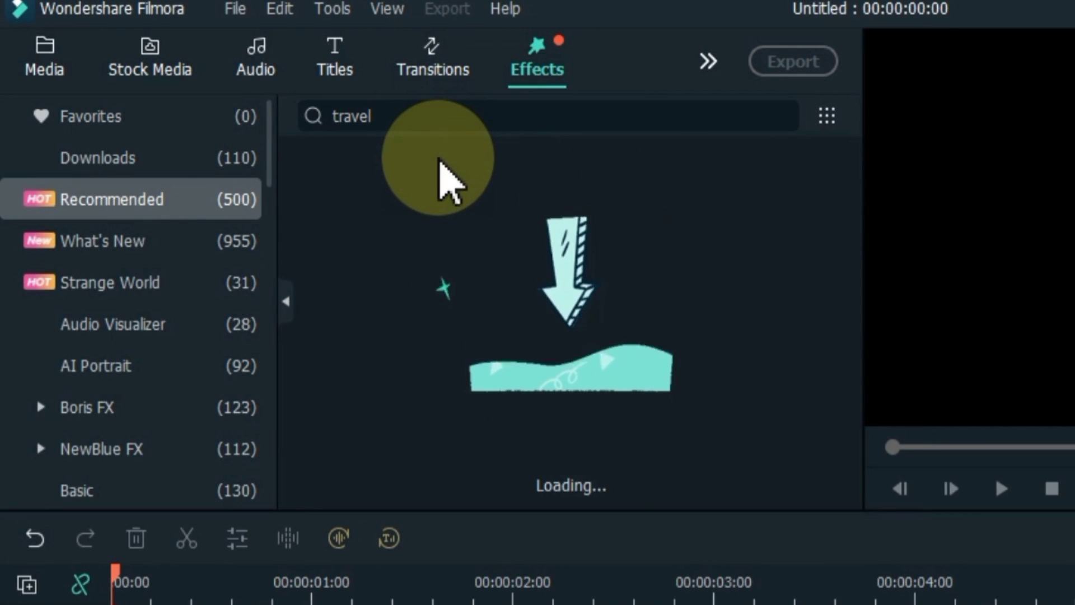
{"action": "left_click_drag", "start_coordinate": [854, 164], "coordinate": [923, 168]}
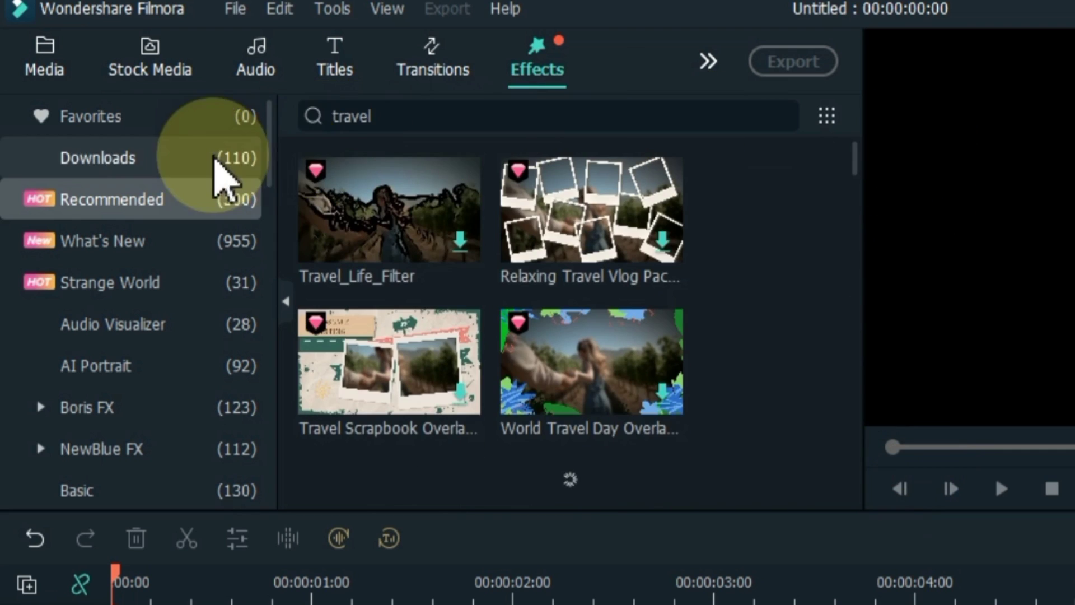
- Search the downloaded effects for "travel" and place the Travel Scrapbook Overlay with two side-by-side photo frames at the timeline's start
{"action": "left_click", "coordinate": [219, 161]}
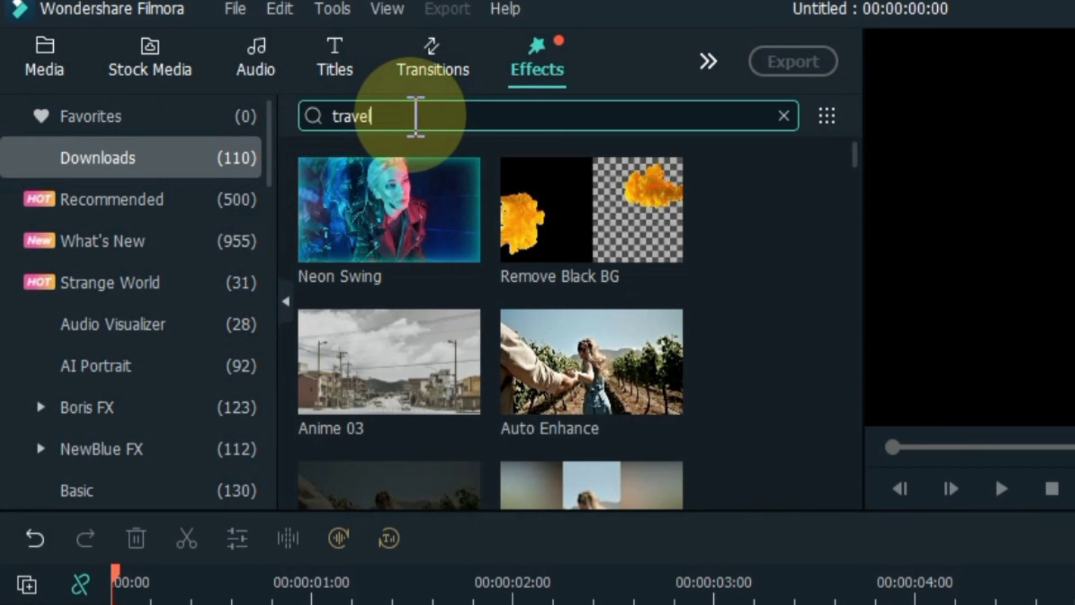
{"action": "left_click", "coordinate": [415, 116]}
{"action": "type", "text": "travel"}
{"action": "key", "text": "Return"}
{"action": "left_click_drag", "start_coordinate": [856, 193], "coordinate": [852, 144]}
{"action": "left_click_drag", "start_coordinate": [624, 240], "coordinate": [151, 604]}
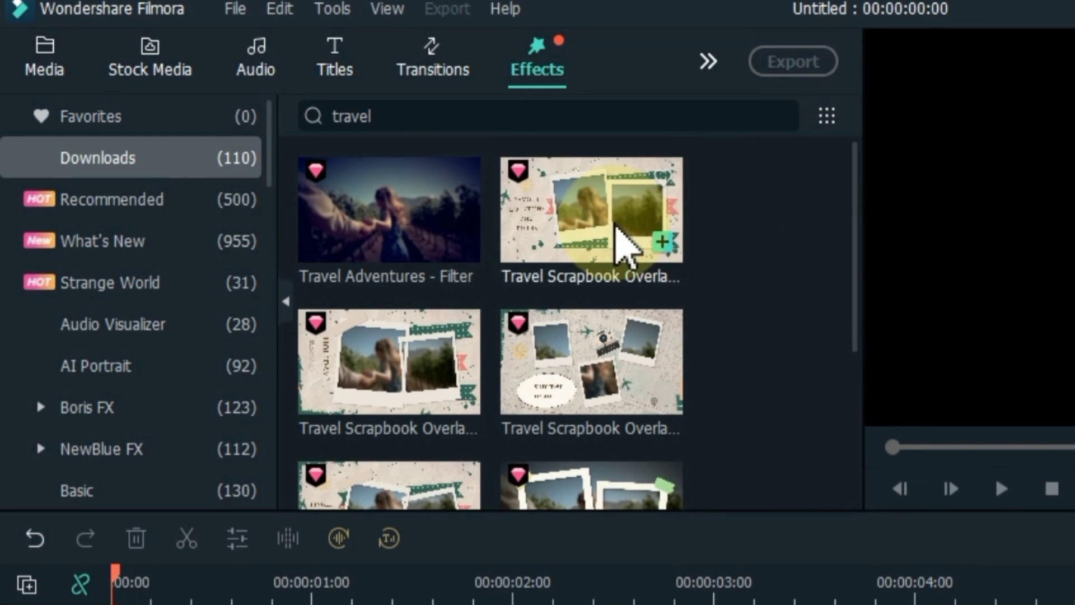
{"action": "left_click_drag", "start_coordinate": [147, 439], "coordinate": [119, 365]}
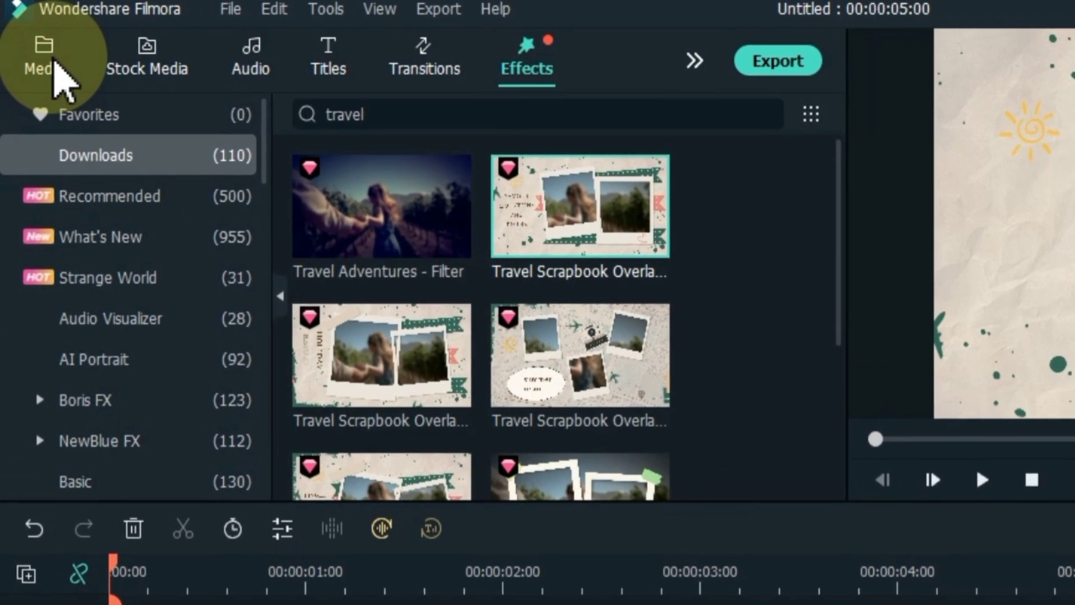
- Place clip 198sde under the scrapbook overlay and fit it into the tilted frame at 53% scale and 353.36° rotation
{"action": "left_click", "coordinate": [33, 47]}
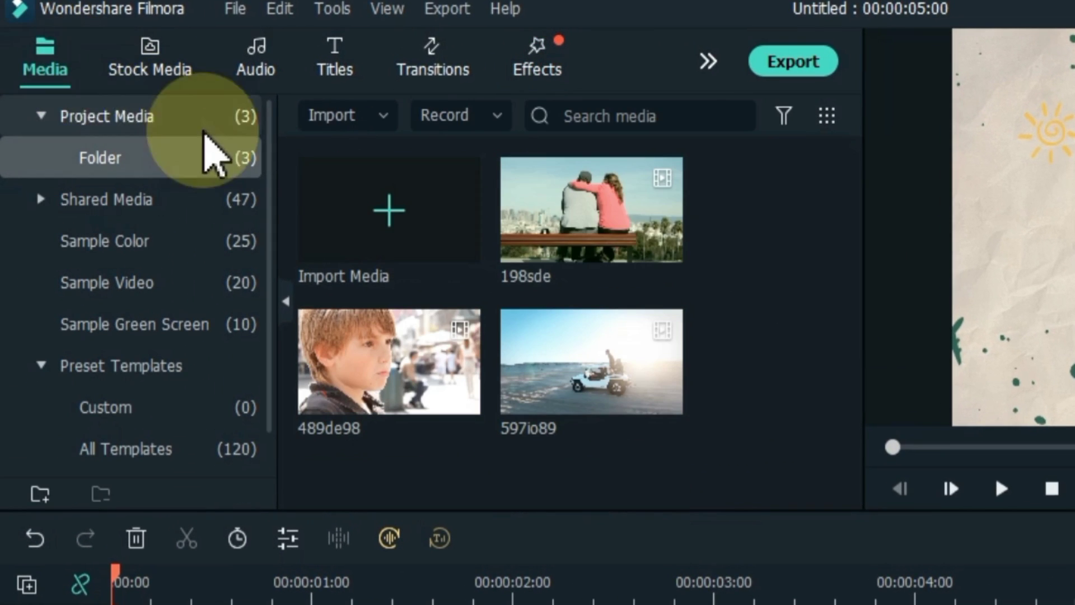
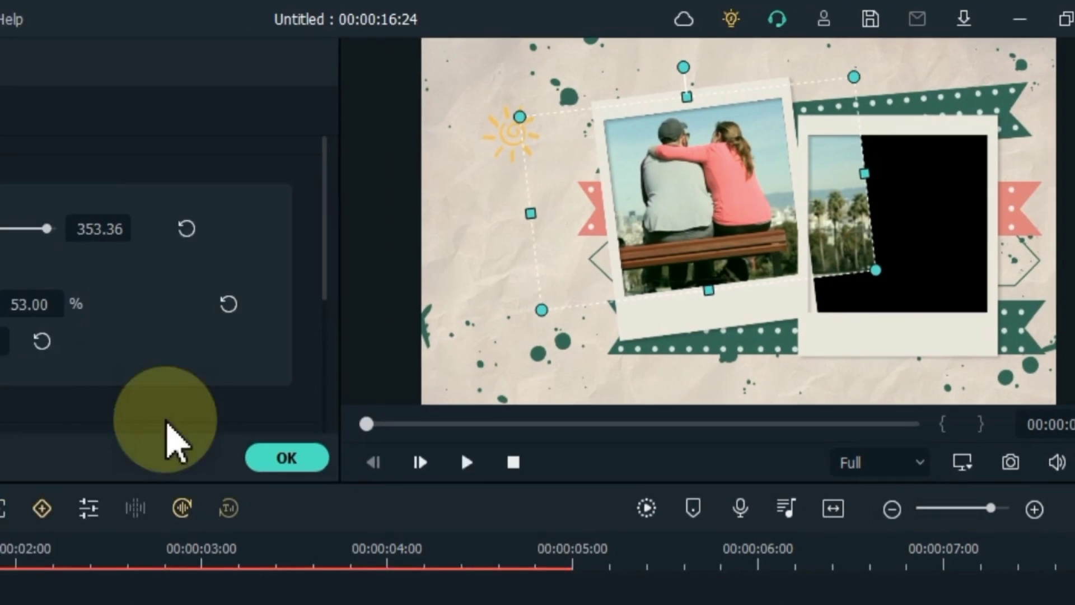
{"action": "left_click", "coordinate": [230, 496]}
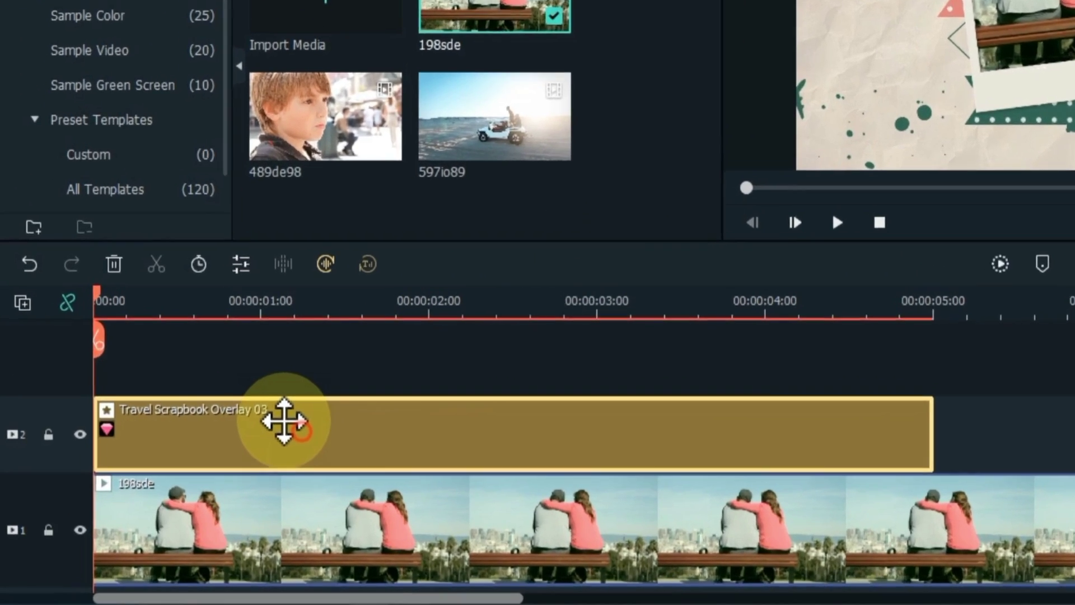
- Move the Travel Scrapbook Overlay 03 up to video track 3 and place clip 489de98 at the start of track 2
{"action": "left_click_drag", "start_coordinate": [213, 461], "coordinate": [204, 425]}
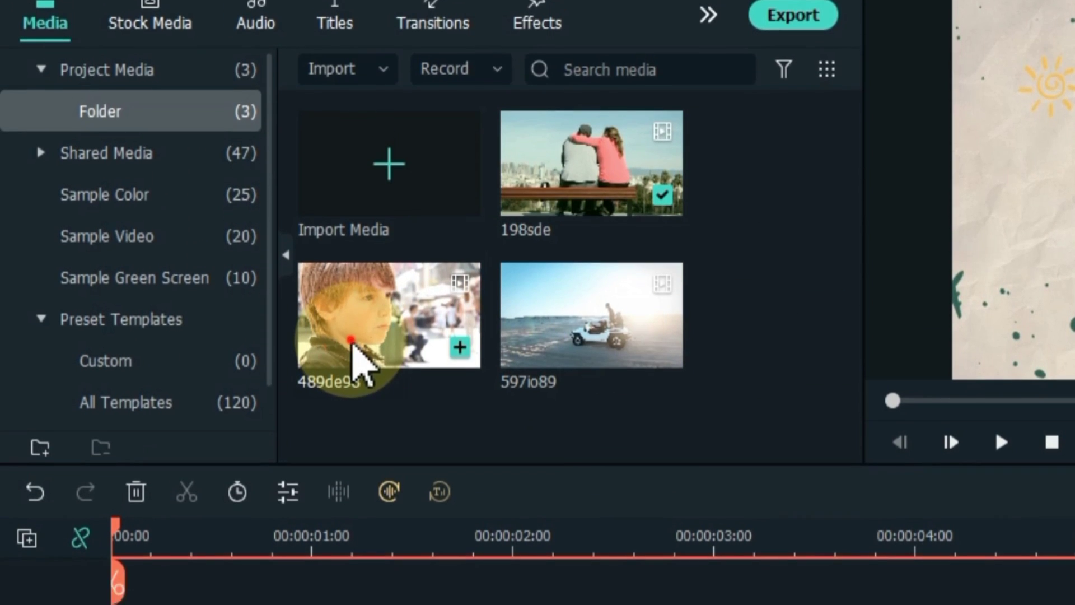
{"action": "left_click_drag", "start_coordinate": [353, 347], "coordinate": [274, 490]}
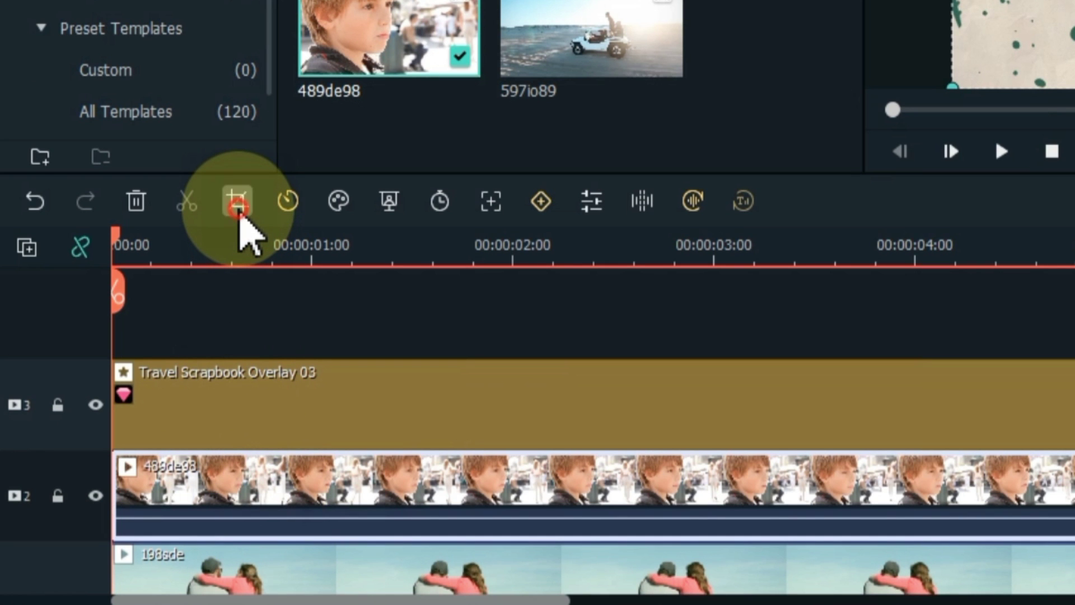
- Crop clip 489de98 to a 1:1 ratio, with the crop area shifted onto the boy's head
{"action": "left_click", "coordinate": [237, 203]}
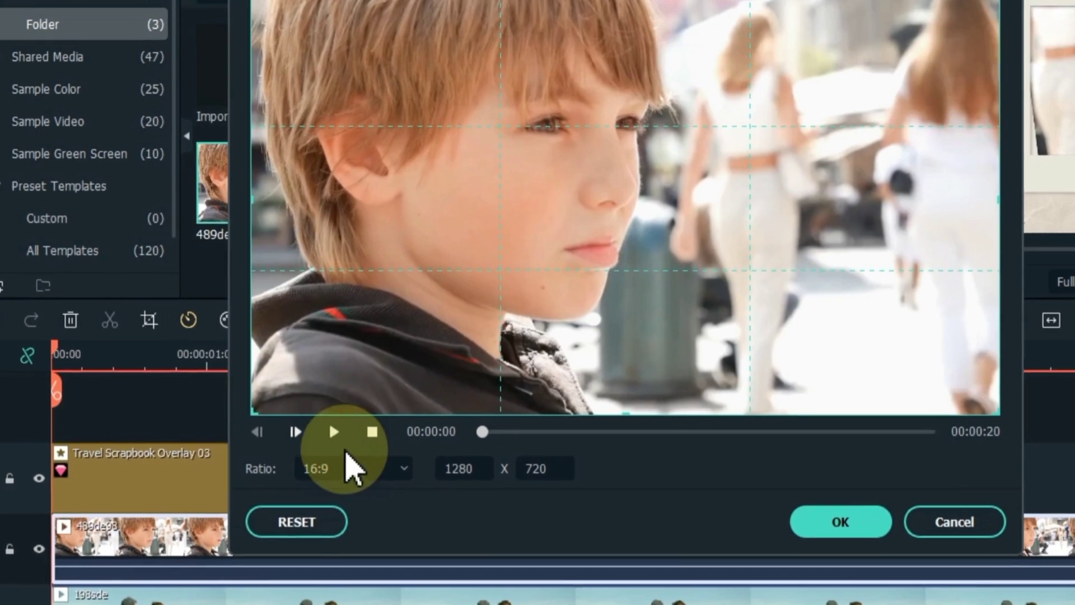
{"action": "left_click", "coordinate": [353, 468]}
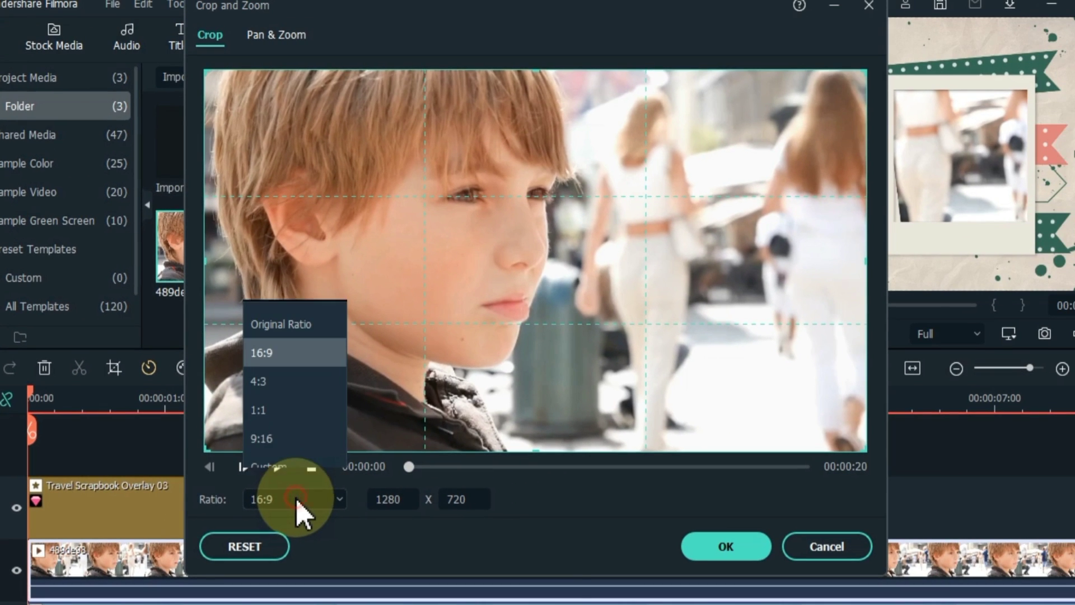
{"action": "left_click", "coordinate": [289, 411]}
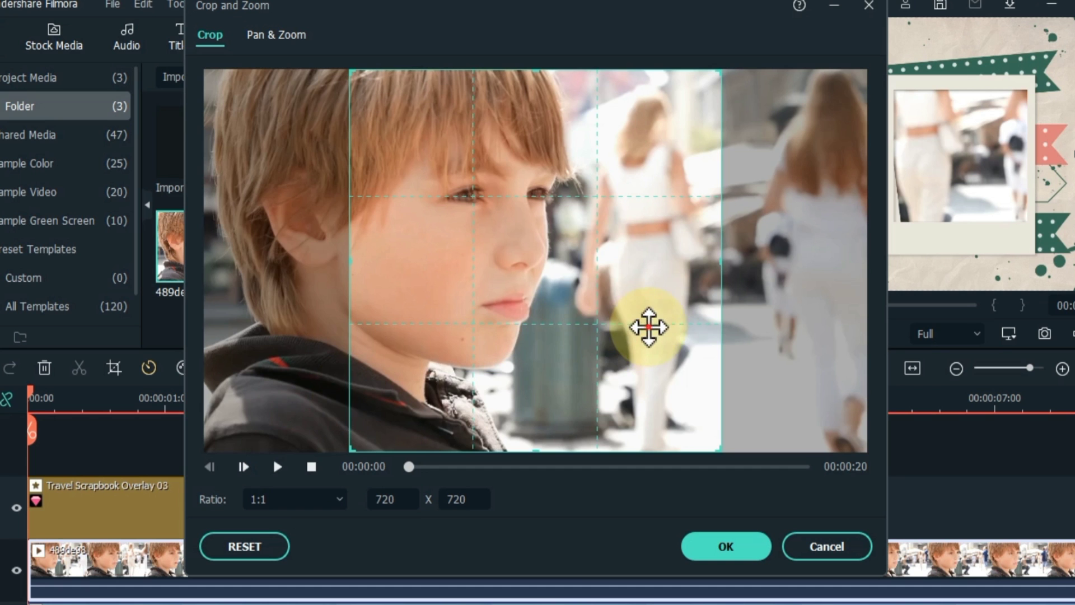
{"action": "left_click_drag", "start_coordinate": [648, 326], "coordinate": [406, 329]}
{"action": "left_click", "coordinate": [723, 549]}
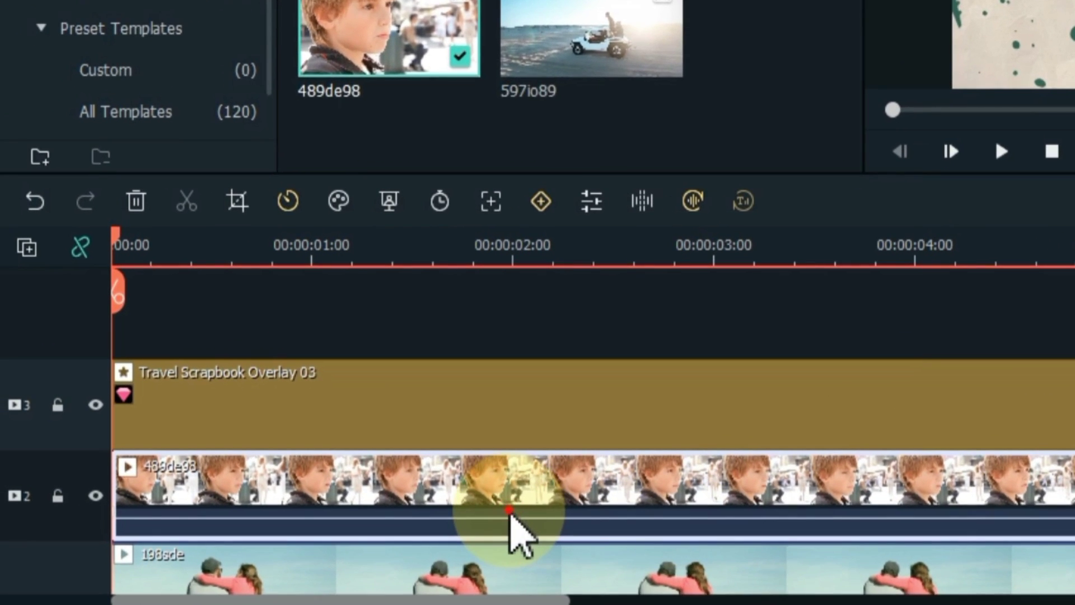
- Fit clip 489de98 into the overlay's second photo frame at 52% scale and position X 171.0, Y 0.0
{"action": "double_click", "coordinate": [302, 560]}
{"action": "left_click", "coordinate": [22, 168]}
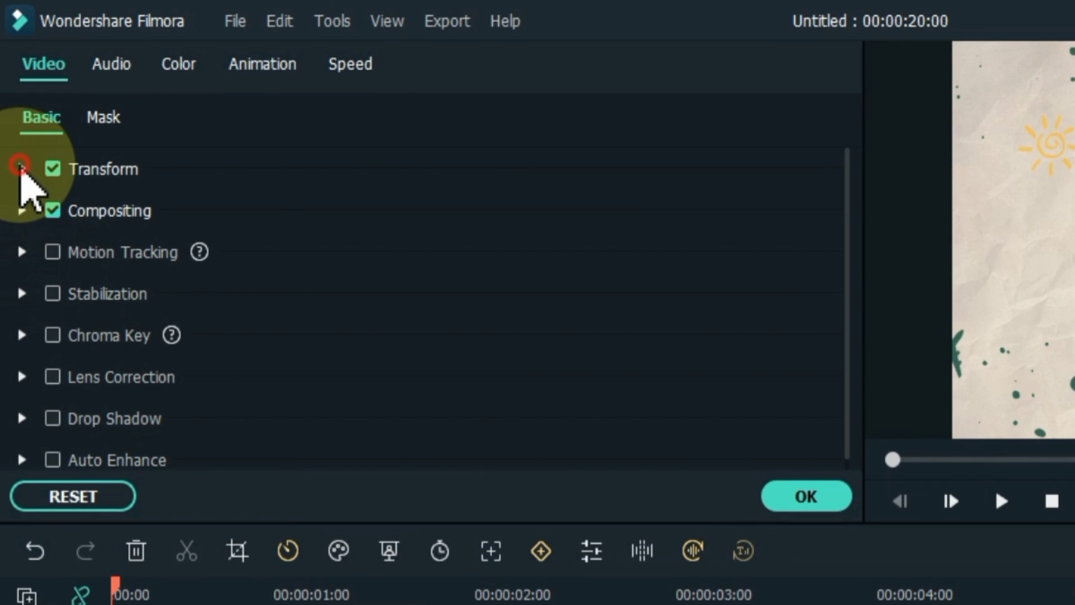
{"action": "left_click_drag", "start_coordinate": [528, 329], "coordinate": [518, 329]}
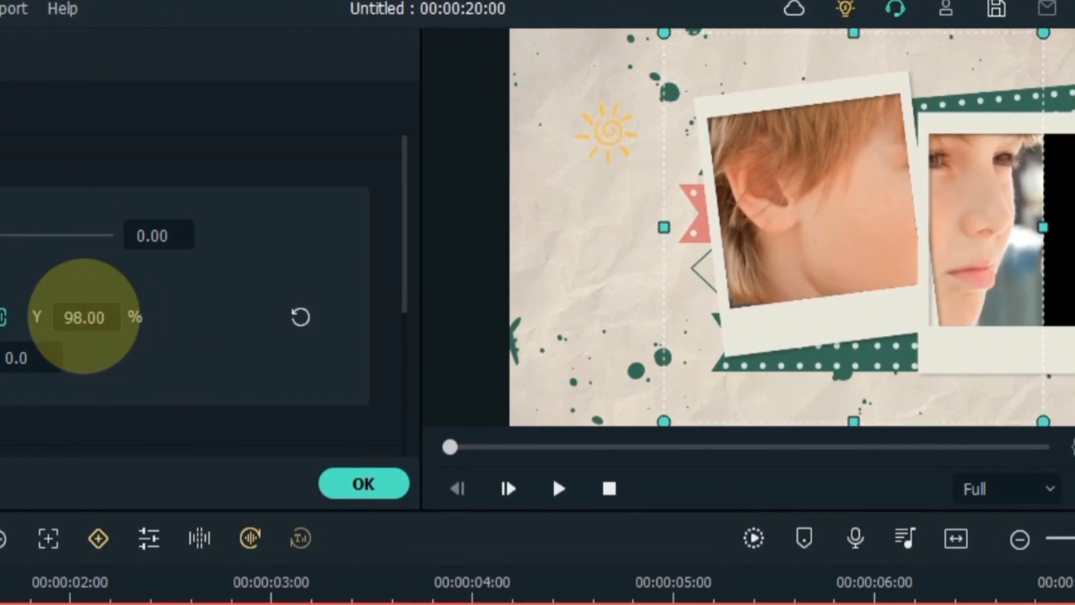
{"action": "left_click_drag", "start_coordinate": [75, 317], "coordinate": [84, 312]}
{"action": "left_click_drag", "start_coordinate": [0, 355], "coordinate": [0, 361]}
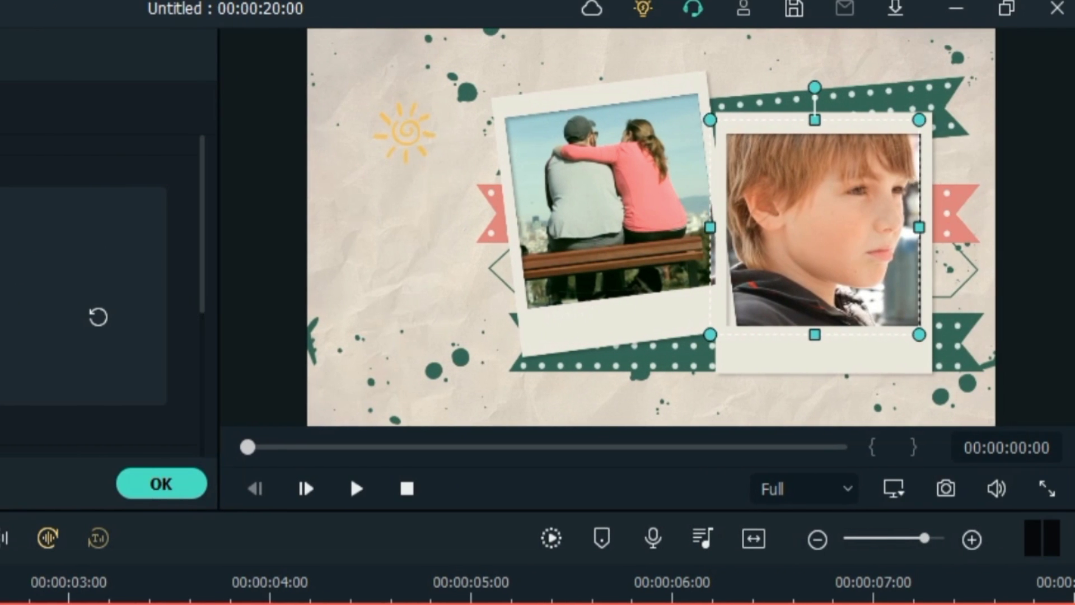
{"action": "left_click_drag", "start_coordinate": [165, 362], "coordinate": [174, 362]}
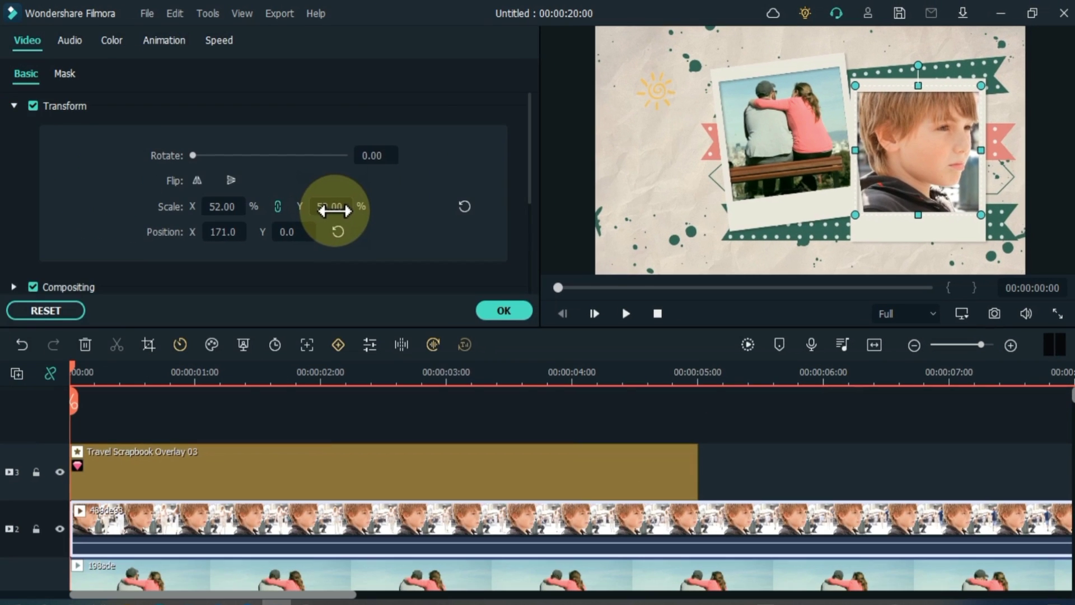
{"action": "left_click", "coordinate": [502, 312]}
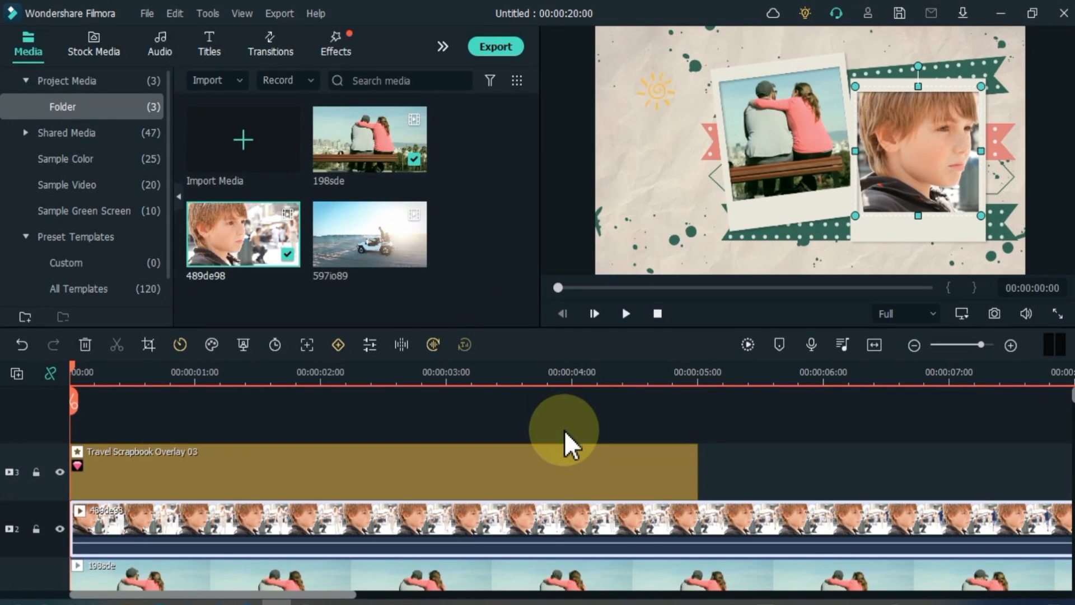
- Split clips 489de98 and 198sde at the overlay's end at 5 seconds and delete the parts beyond it
{"action": "left_click", "coordinate": [692, 368]}
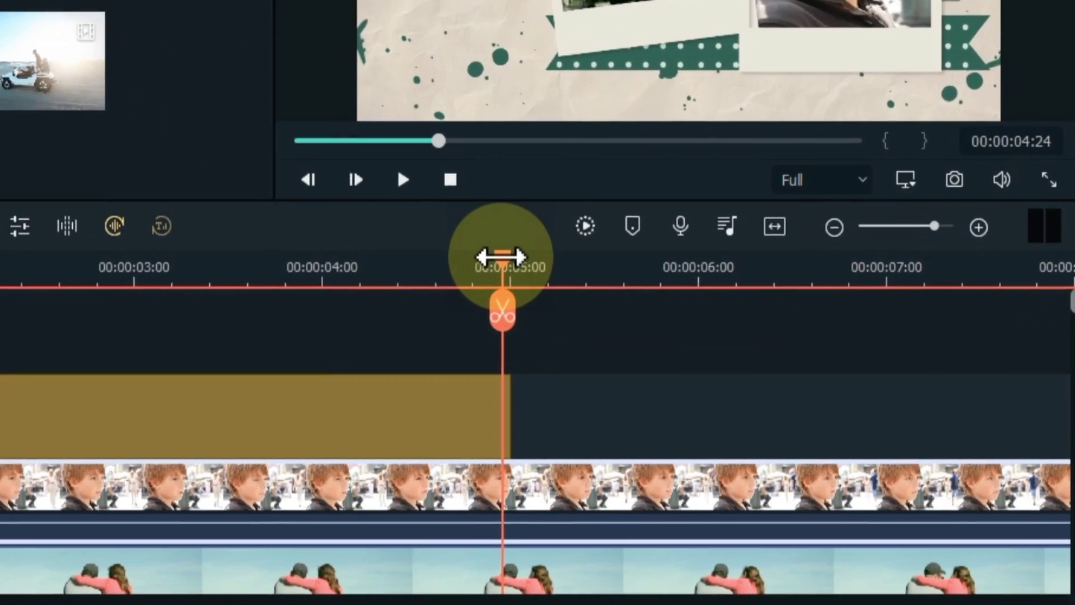
{"action": "left_click_drag", "start_coordinate": [502, 257], "coordinate": [509, 256]}
{"action": "scroll", "coordinate": [555, 464], "scroll_direction": "down", "scroll_amount": 4}
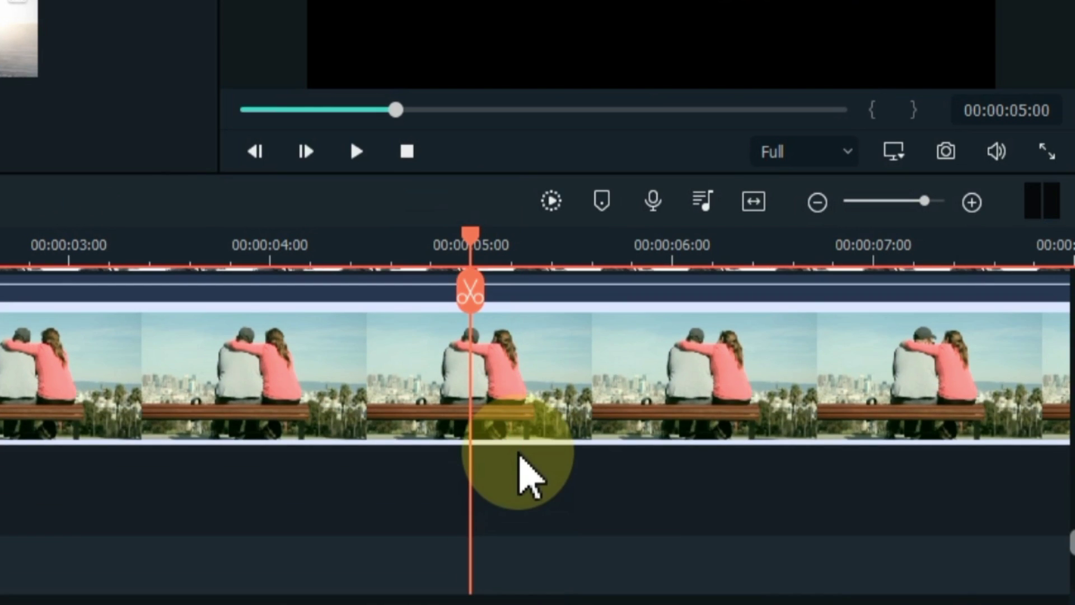
{"action": "key", "text": "ctrl+b"}
{"action": "scroll", "coordinate": [519, 453], "scroll_direction": "up", "scroll_amount": 3}
{"action": "key", "text": "Delete"}
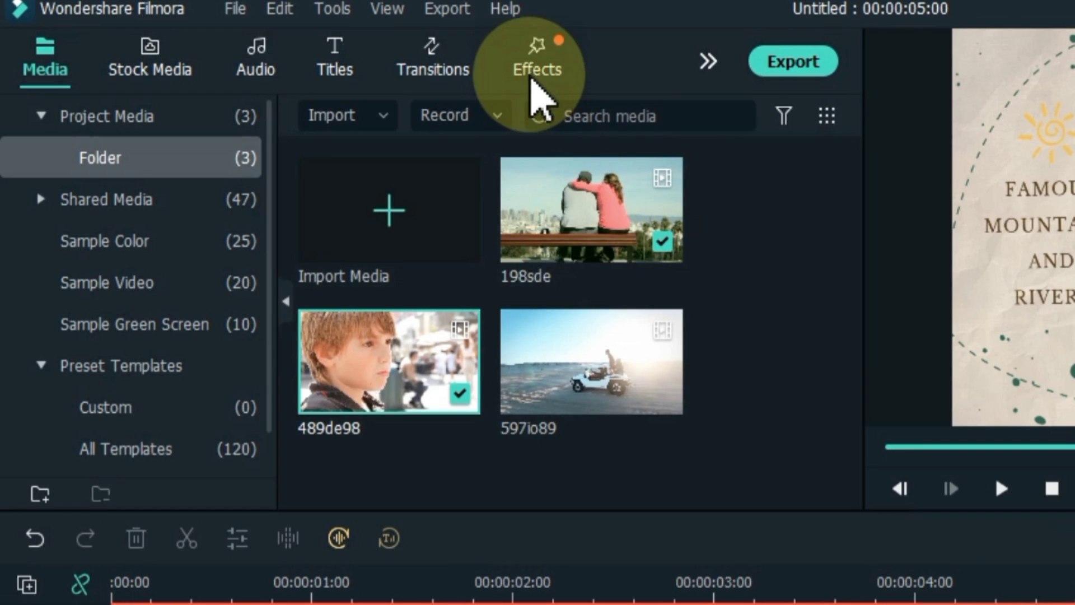
- Search the downloaded effects for "travel" and place the single-frame Travel Memories overlay on video track 2 at 5 seconds
{"action": "left_click", "coordinate": [529, 70]}
{"action": "left_click", "coordinate": [438, 118]}
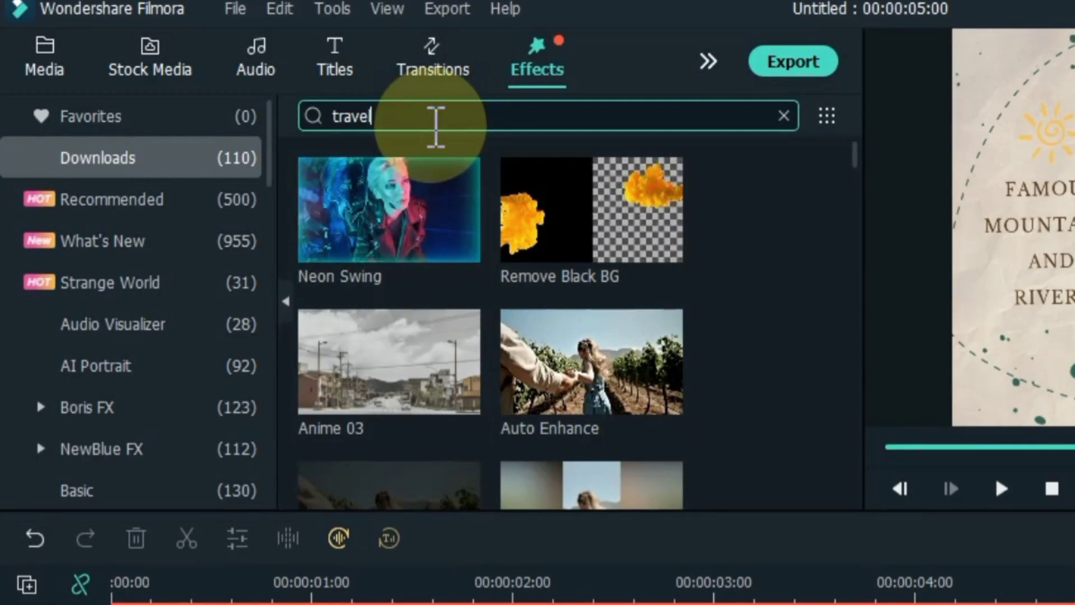
{"action": "left_click_drag", "start_coordinate": [855, 194], "coordinate": [833, 341]}
{"action": "left_click_drag", "start_coordinate": [568, 439], "coordinate": [1074, 604]}
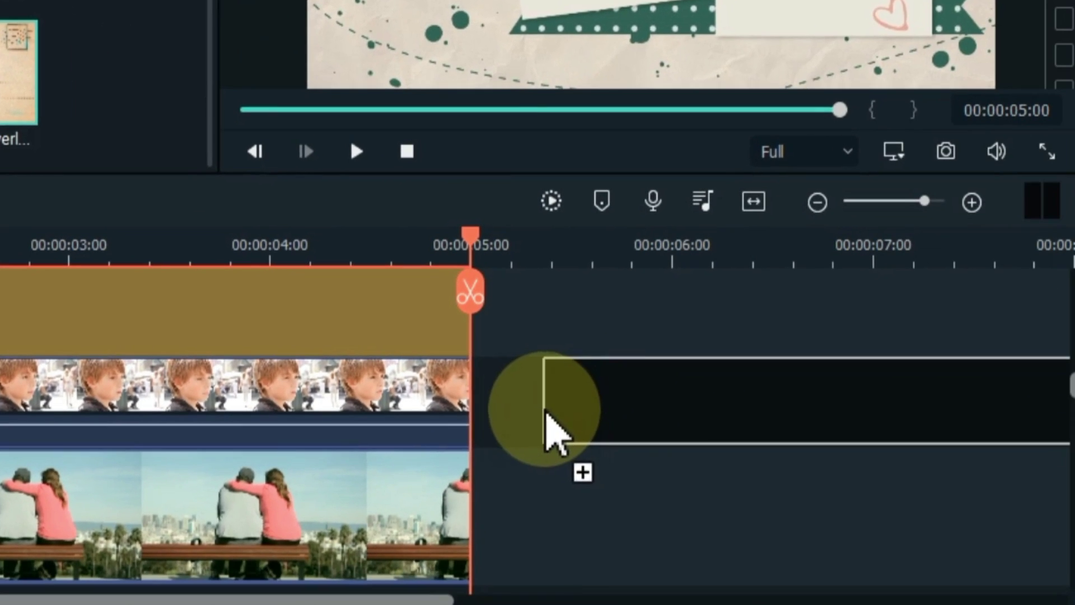
{"action": "left_click_drag", "start_coordinate": [546, 411], "coordinate": [481, 416]}
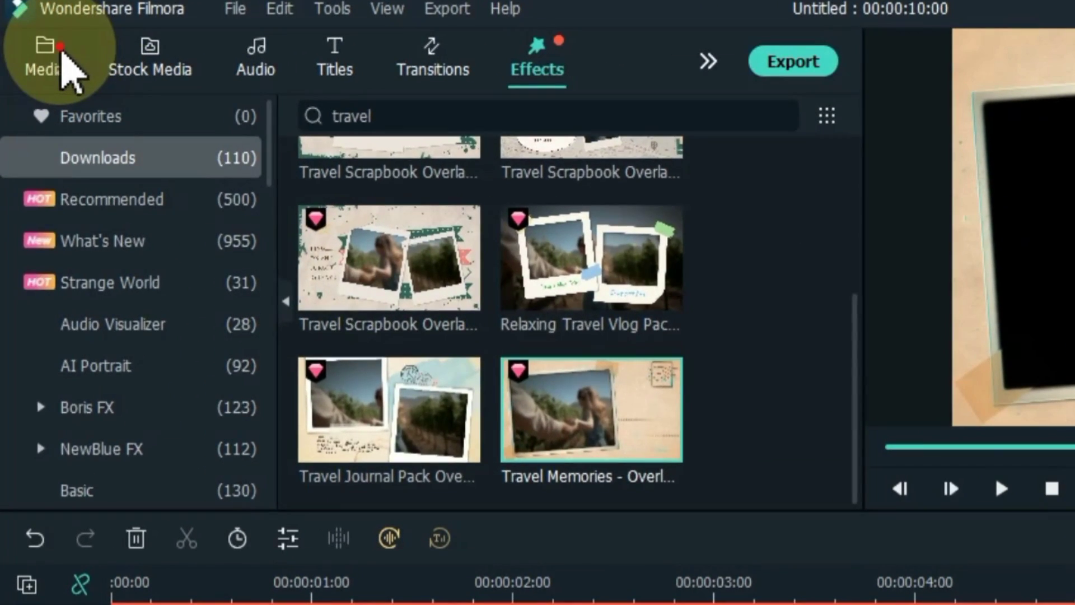
- Place clip 597io89 after 198sde on track 1 and fit it into the Travel Memories frame at 80% scale, 354.17° rotation and X about -113
{"action": "left_click", "coordinate": [28, 45]}
{"action": "left_click_drag", "start_coordinate": [591, 361], "coordinate": [498, 526]}
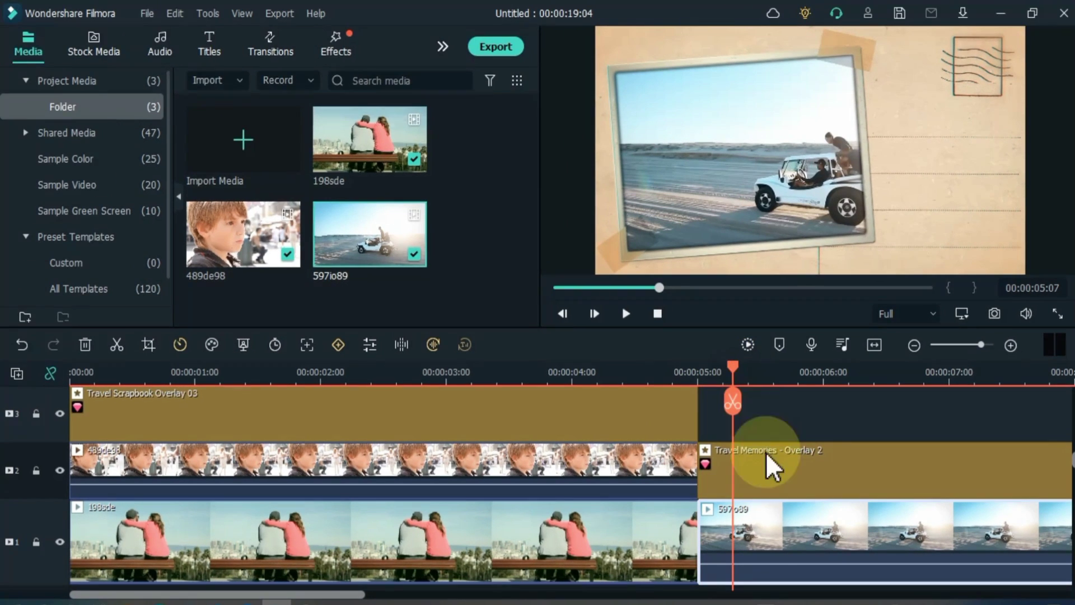
{"action": "double_click", "coordinate": [612, 505]}
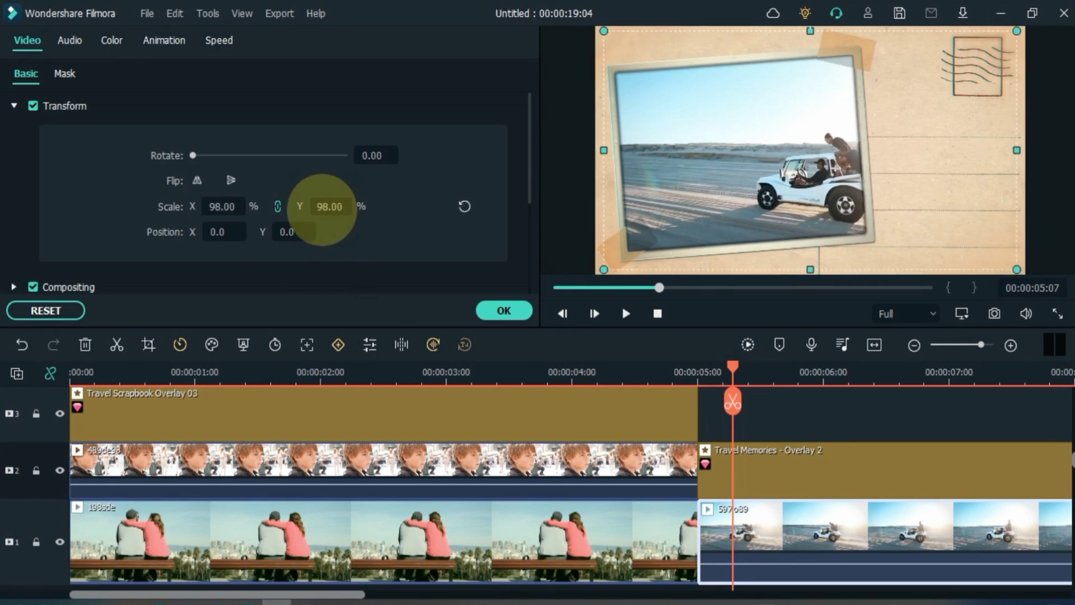
{"action": "left_click_drag", "start_coordinate": [322, 210], "coordinate": [338, 210]}
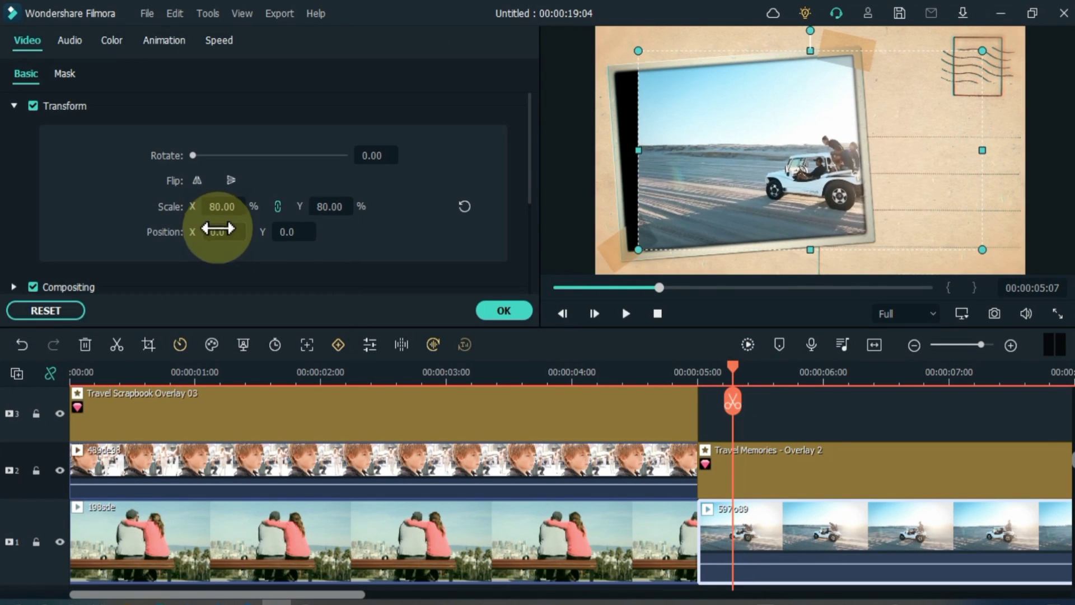
{"action": "left_click_drag", "start_coordinate": [218, 228], "coordinate": [197, 229]}
{"action": "left_click_drag", "start_coordinate": [761, 30], "coordinate": [739, 32]}
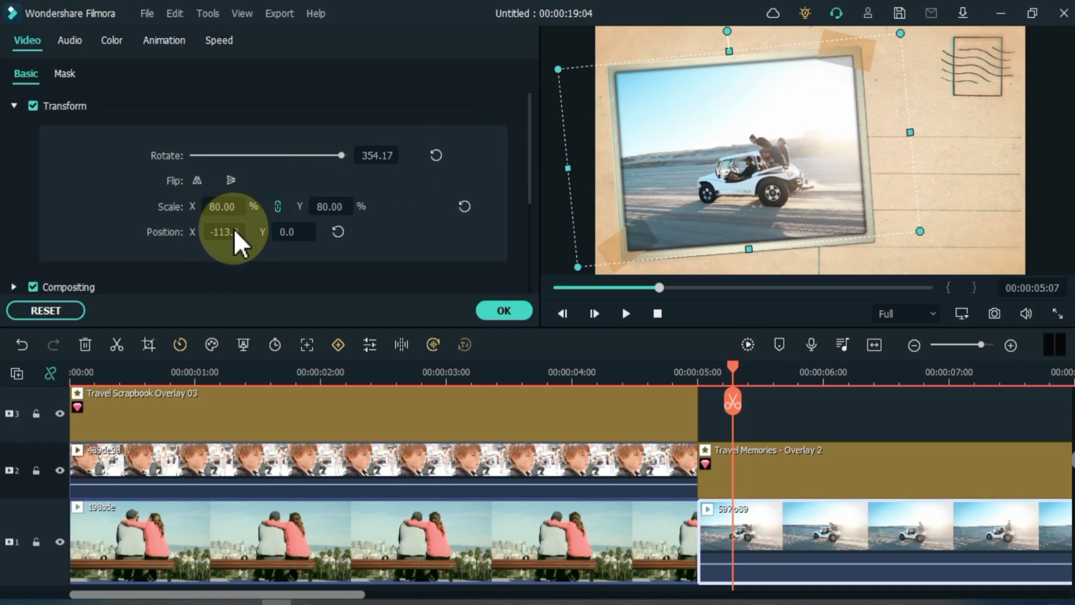
{"action": "left_click", "coordinate": [494, 309]}
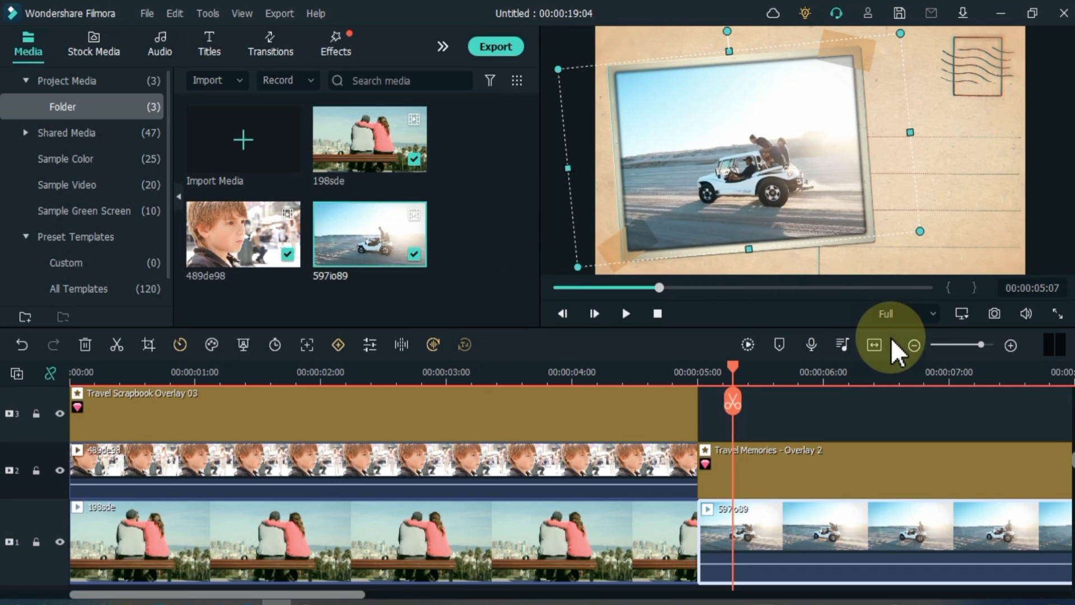
- Split clip 597io89 at the Travel Memories overlay's end at 10 seconds, delete the remainder, and return to the timeline's start
{"action": "left_click", "coordinate": [876, 344]}
{"action": "key", "text": "Down"}
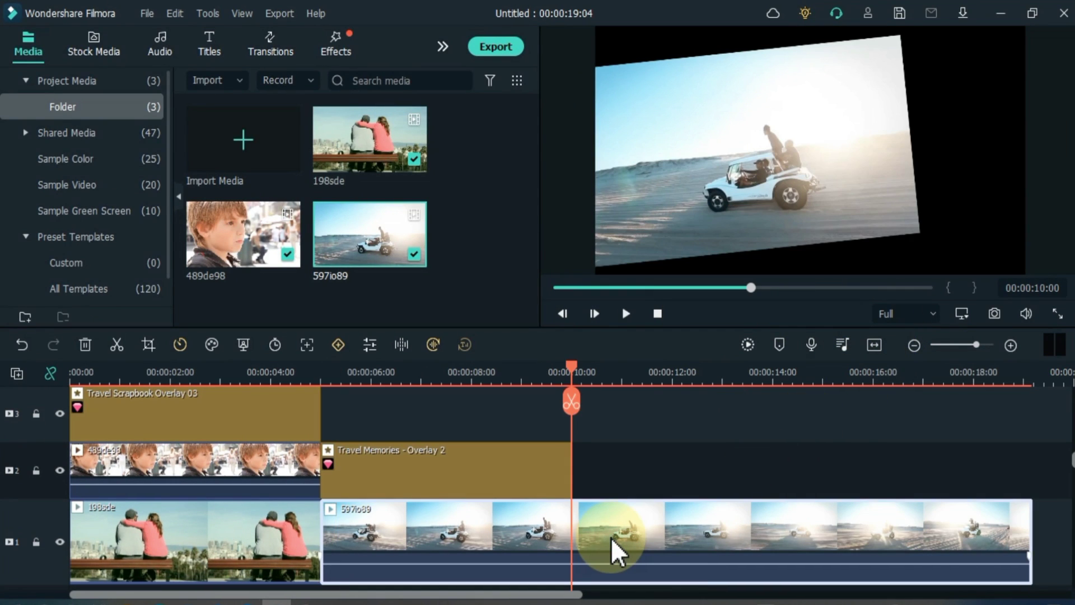
{"action": "key", "text": "ctrl+b"}
{"action": "key", "text": "Delete"}
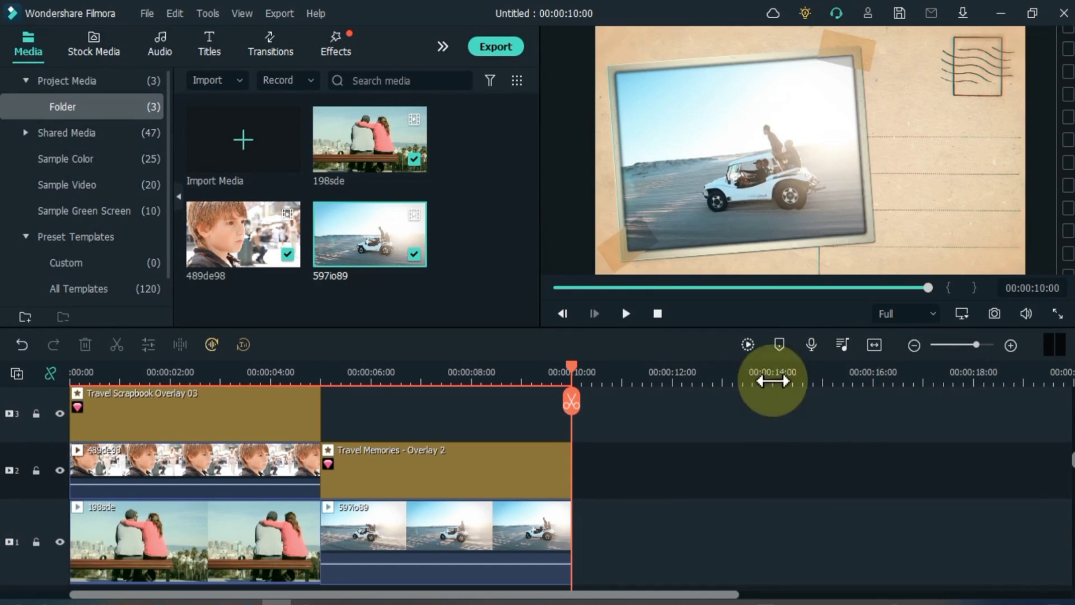
{"action": "left_click", "coordinate": [875, 345]}
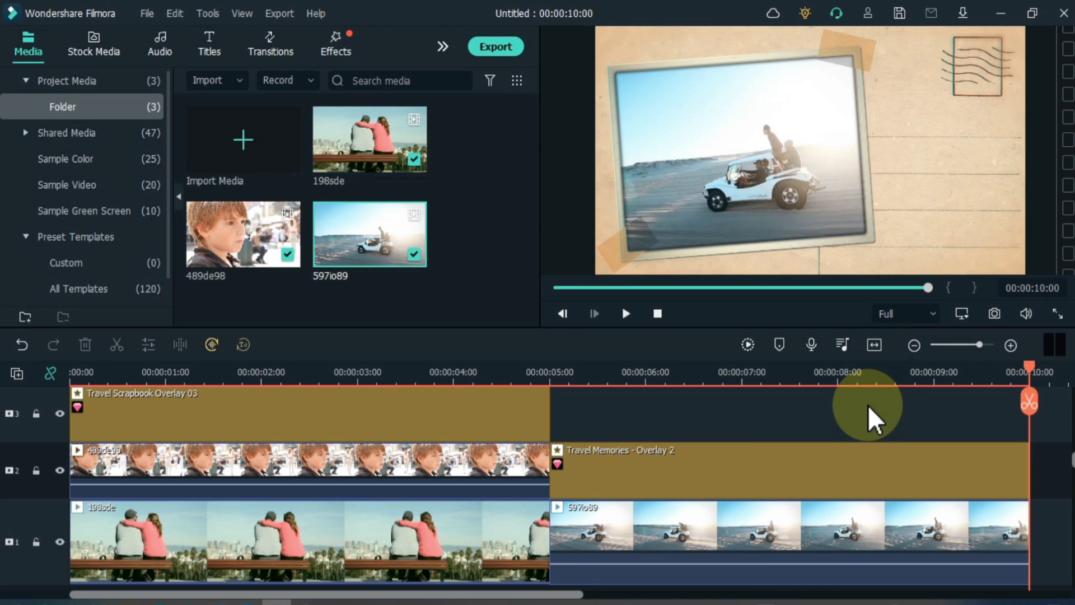
{"action": "key", "text": "Home"}
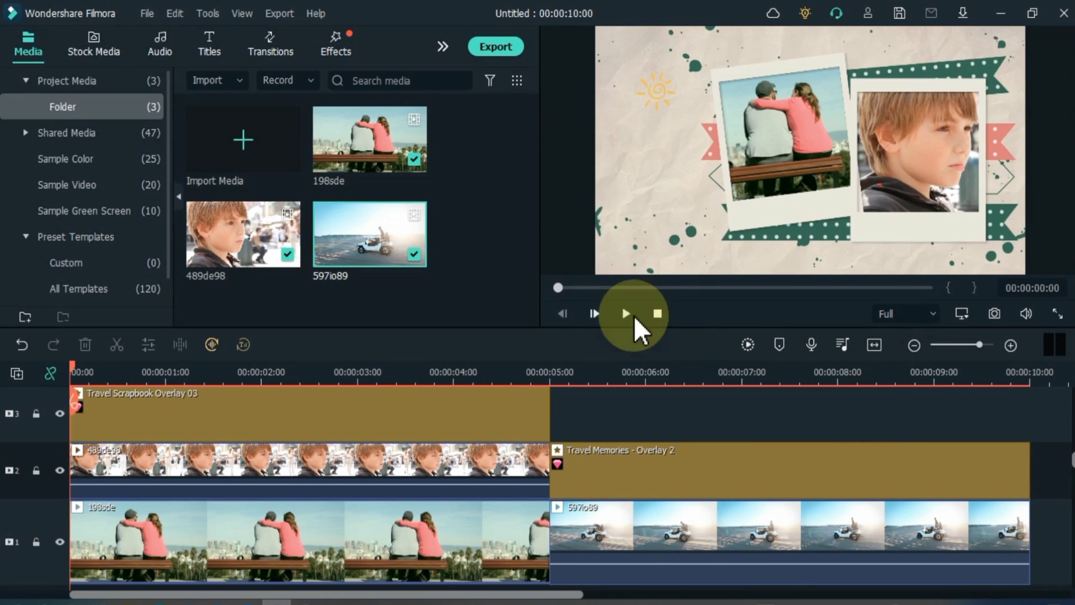
- Search the transitions for "flash" and apply Flash between clip 489de98 and the Travel Memories overlay, previewing the changeover
{"action": "left_click", "coordinate": [287, 51]}
{"action": "left_click", "coordinate": [313, 79]}
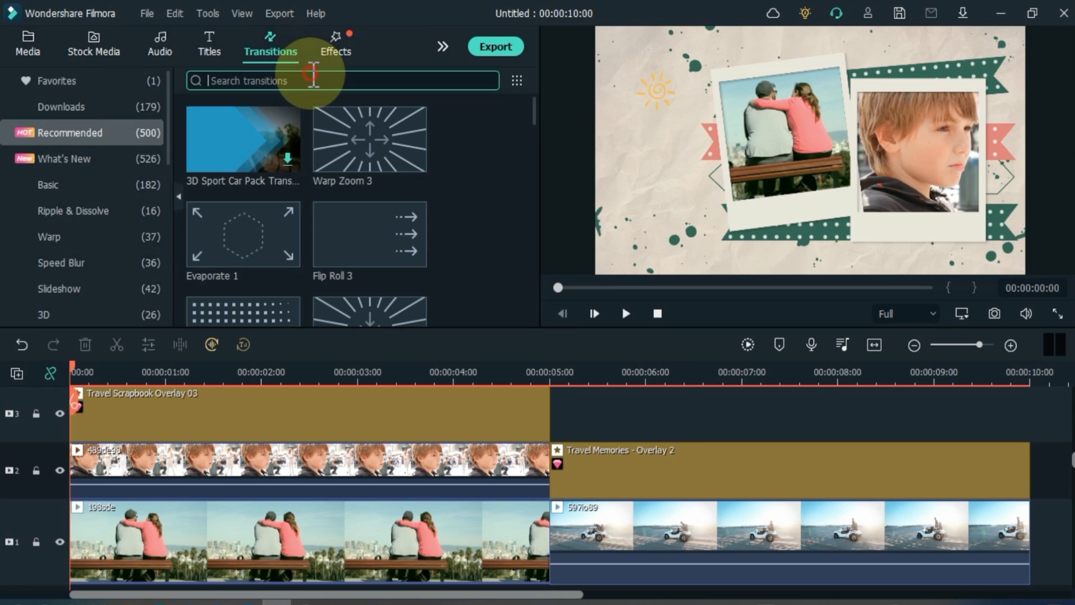
{"action": "type", "text": "flash"}
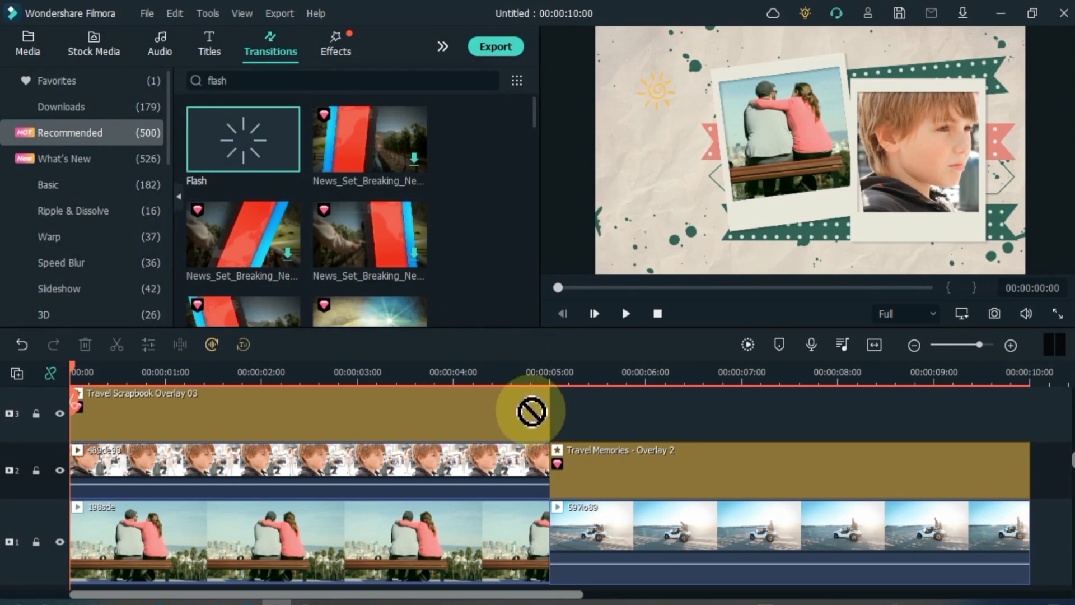
{"action": "left_click_drag", "start_coordinate": [546, 465], "coordinate": [547, 465]}
{"action": "left_click", "coordinate": [507, 369]}
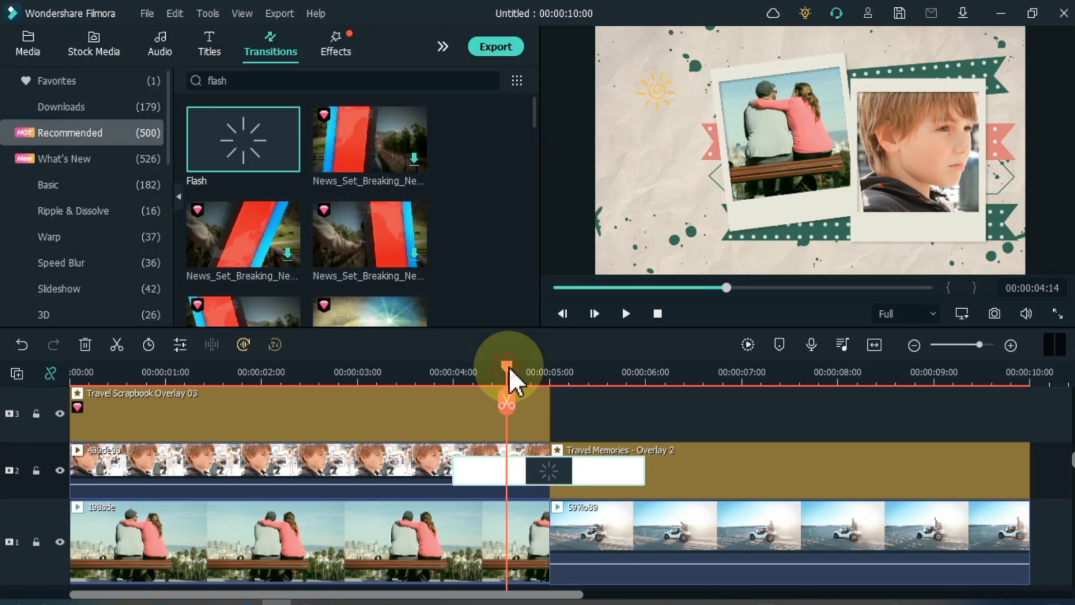
{"action": "left_click_drag", "start_coordinate": [510, 371], "coordinate": [2, 489]}
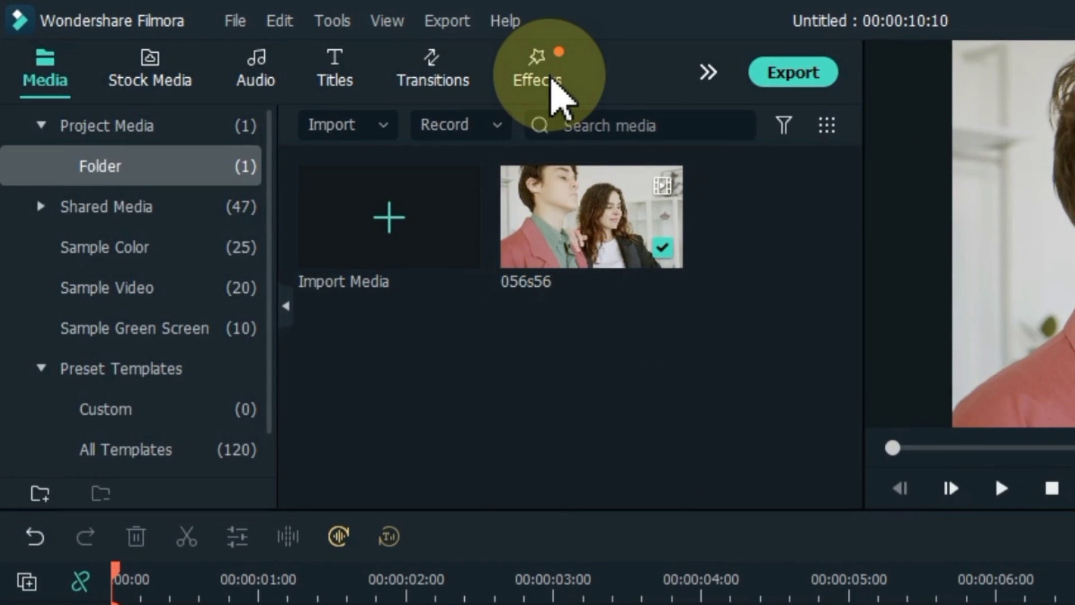
- Search the recommended effects for "Smoke effect overlay" and browse the results
{"action": "left_click", "coordinate": [343, 58]}
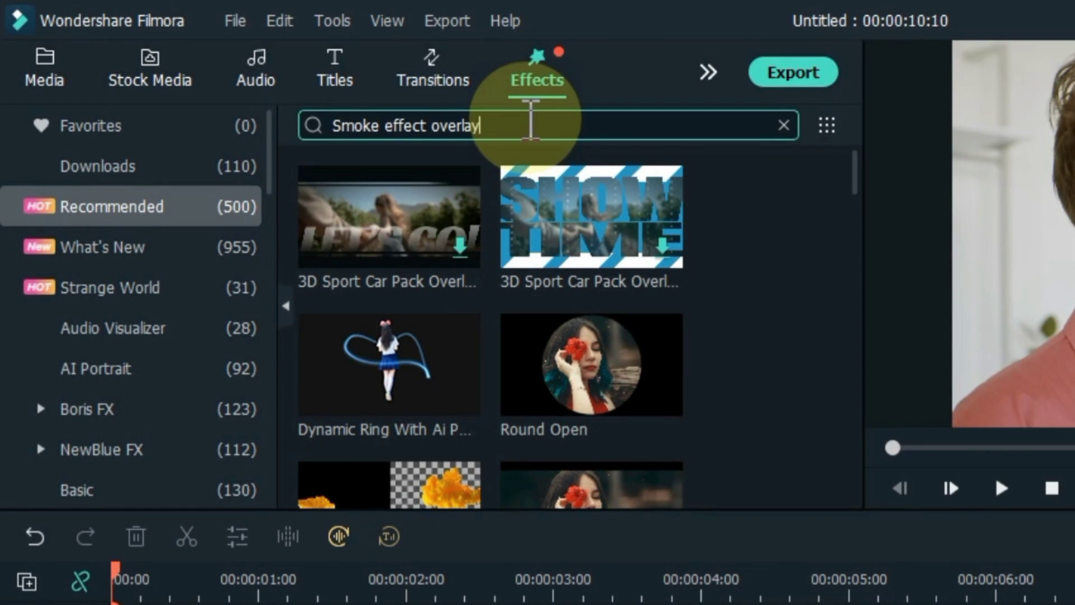
{"action": "key", "text": "Return"}
{"action": "left_click_drag", "start_coordinate": [855, 179], "coordinate": [878, 152]}
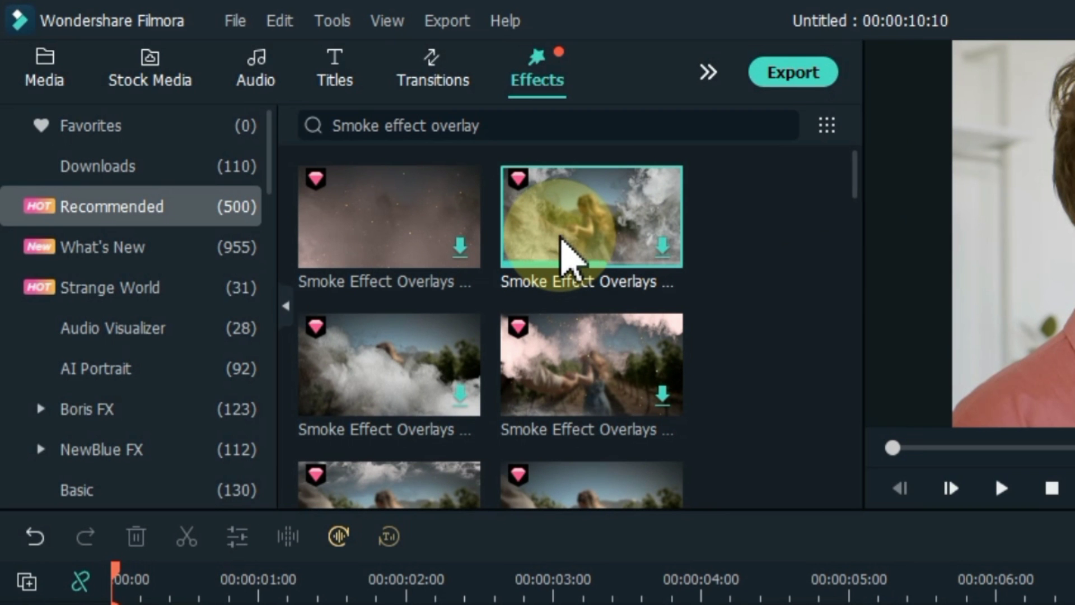
- Try the second Smoke Effect Overlays search result on the whole clip 056s56 and preview it
{"action": "left_click_drag", "start_coordinate": [561, 238], "coordinate": [162, 604]}
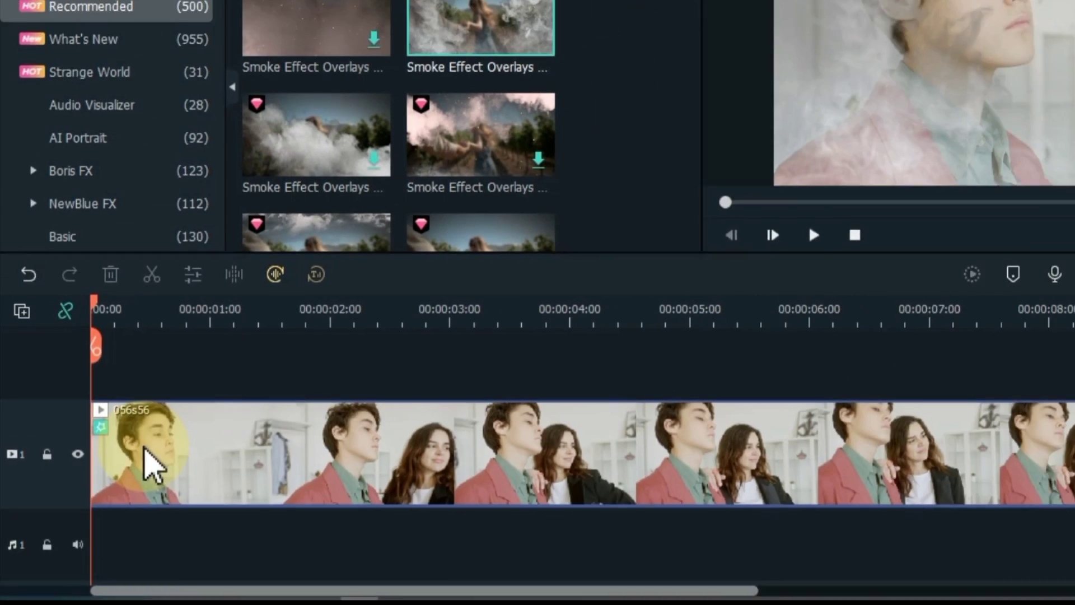
{"action": "left_click", "coordinate": [115, 583]}
{"action": "left_click_drag", "start_coordinate": [71, 370], "coordinate": [36, 452]}
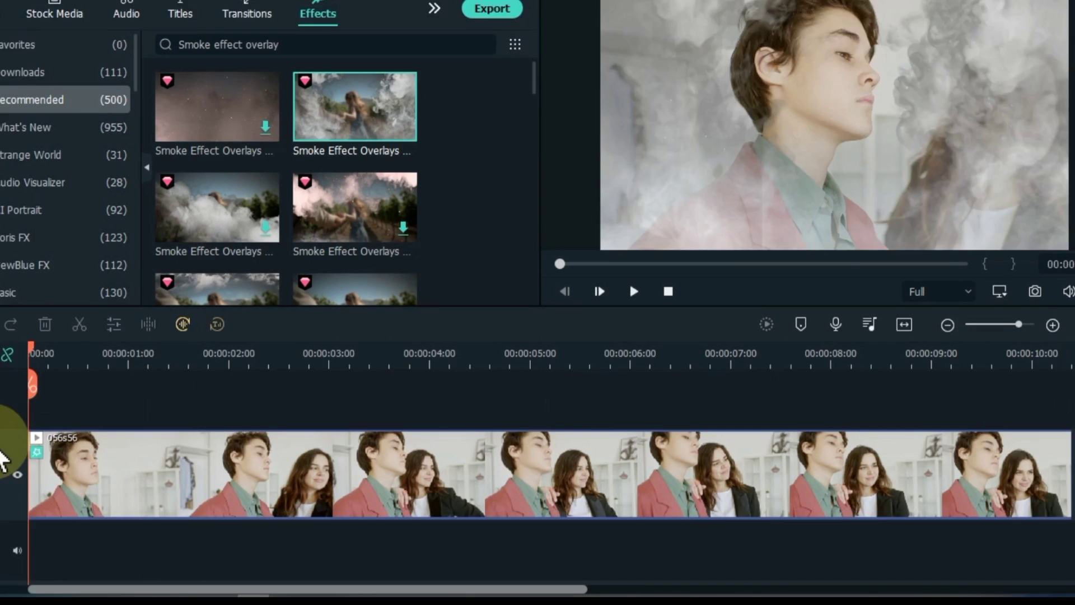
- Split clip 056s56 into four segments at about 2, 4.9 and 7.6 seconds
{"action": "left_click", "coordinate": [523, 375]}
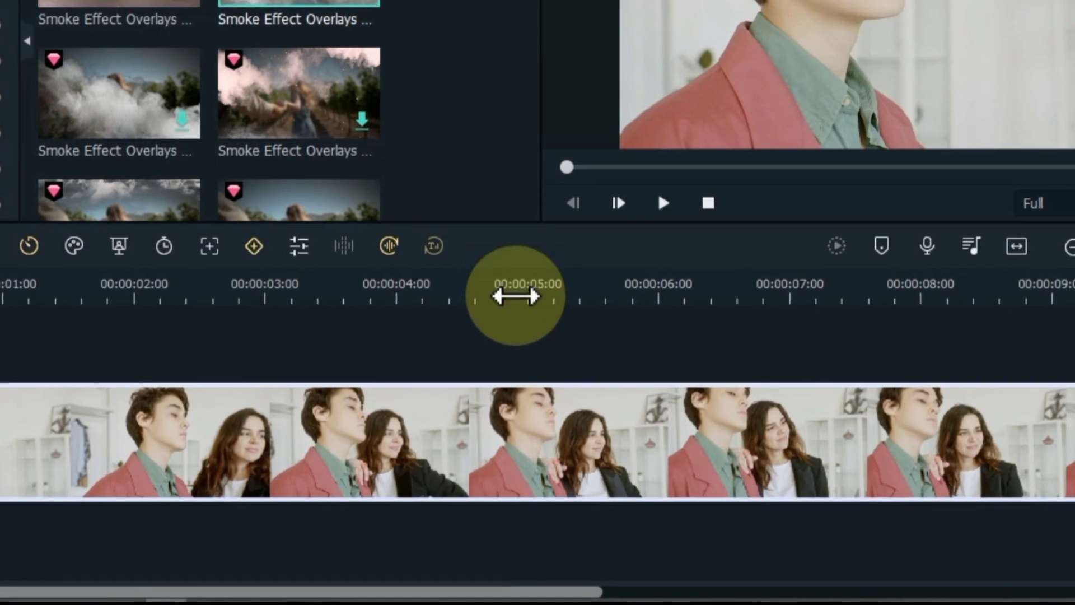
{"action": "left_click", "coordinate": [519, 409]}
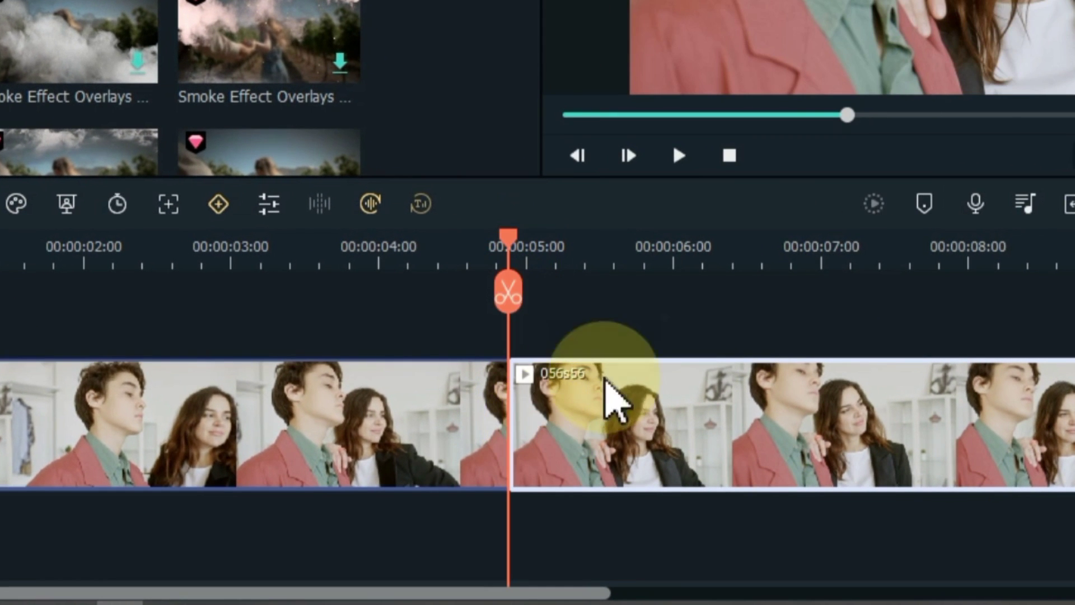
{"action": "left_click", "coordinate": [911, 249]}
{"action": "left_click", "coordinate": [919, 291]}
{"action": "left_click", "coordinate": [94, 247]}
{"action": "left_click", "coordinate": [139, 423]}
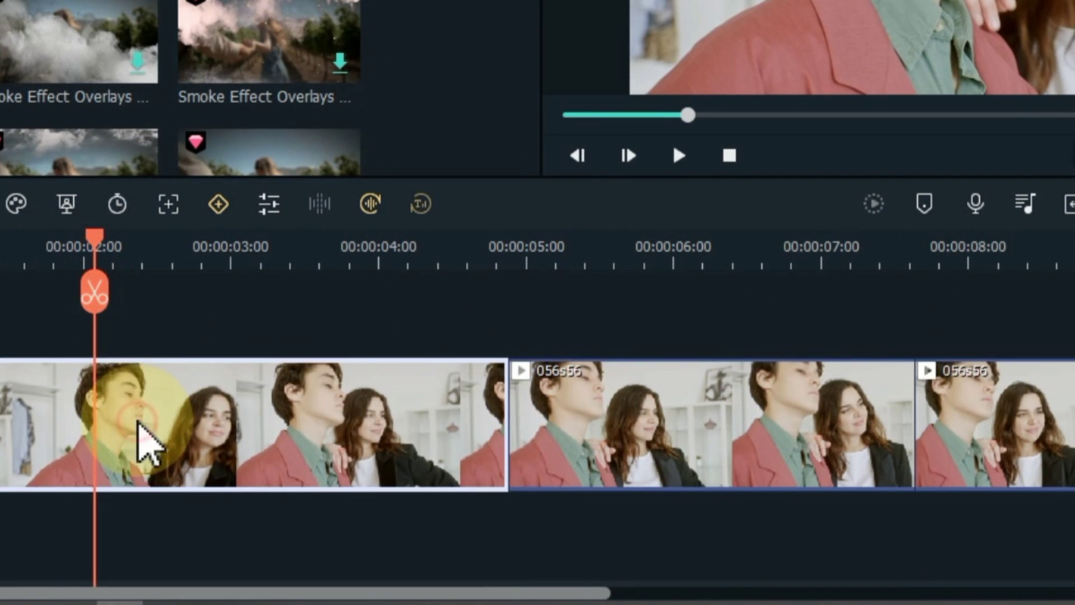
{"action": "left_click", "coordinate": [94, 291]}
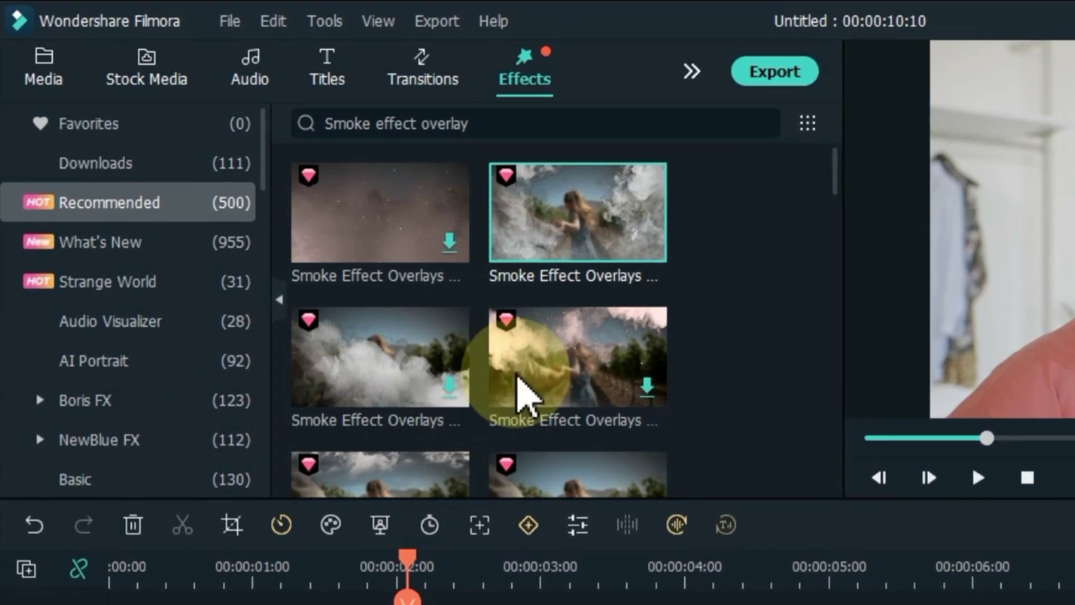
- Apply the second, third and fourth smoke overlay results to the first, second and third segments of 056s56 respectively
{"action": "left_click_drag", "start_coordinate": [520, 395], "coordinate": [95, 480]}
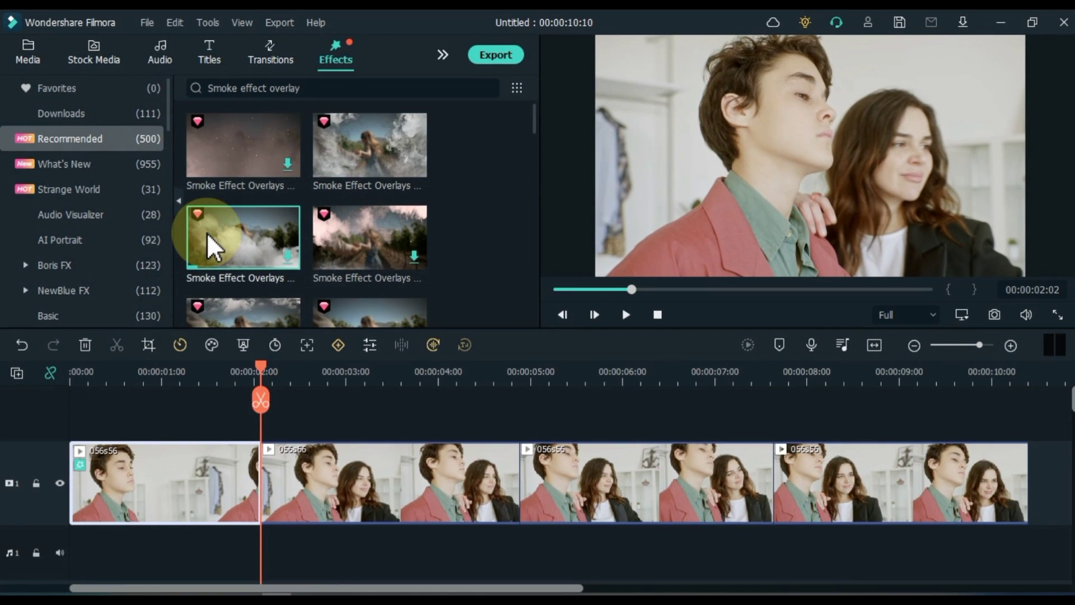
{"action": "left_click_drag", "start_coordinate": [207, 232], "coordinate": [320, 473]}
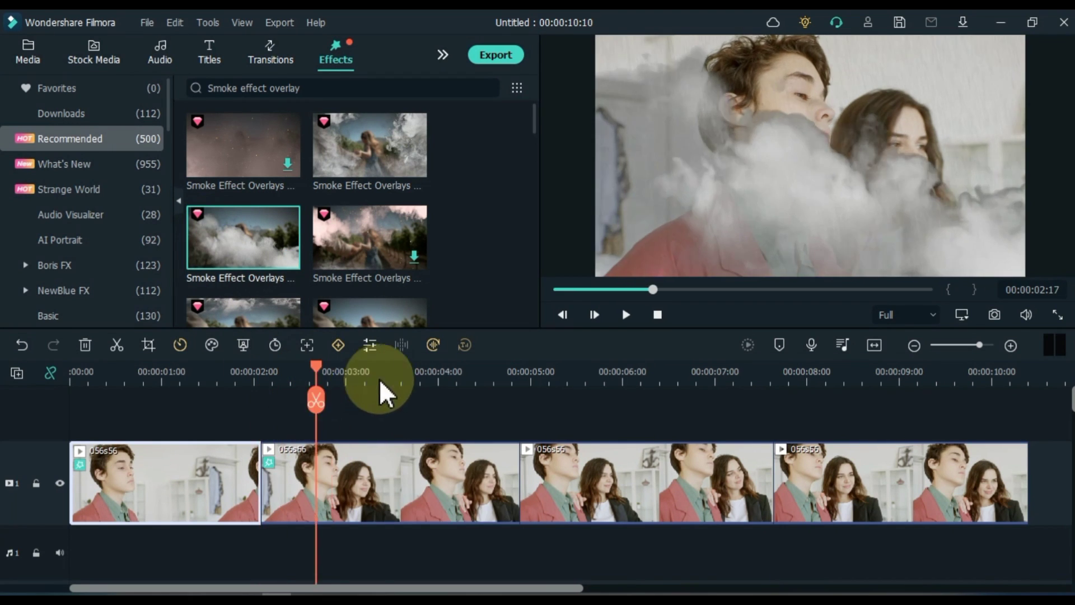
{"action": "left_click", "coordinate": [523, 375]}
{"action": "left_click", "coordinate": [575, 475]}
{"action": "left_click", "coordinate": [359, 260]}
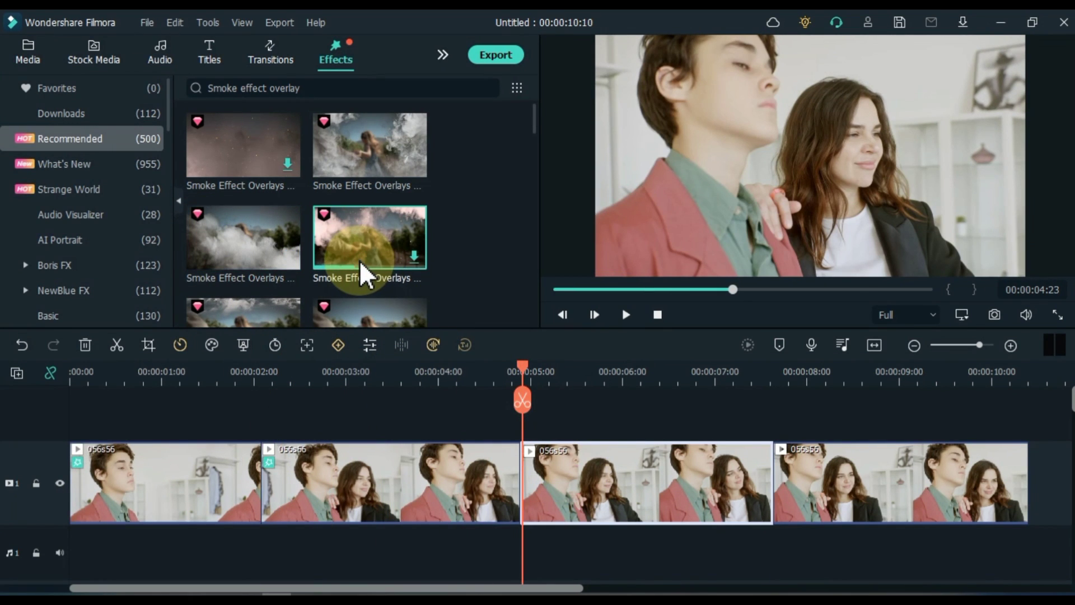
{"action": "left_click_drag", "start_coordinate": [358, 260], "coordinate": [551, 457]}
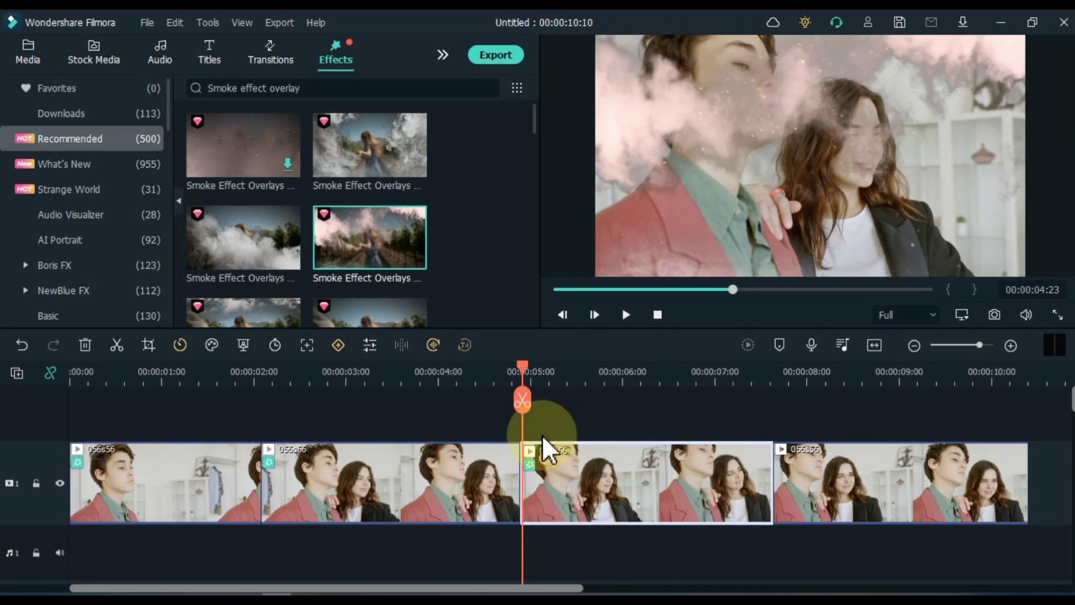
- Apply the sixth smoke overlay result to the last segment of 056s56 and play the sequence from the start
{"action": "left_click_drag", "start_coordinate": [556, 371], "coordinate": [814, 475]}
{"action": "left_click_drag", "start_coordinate": [533, 121], "coordinate": [533, 139]}
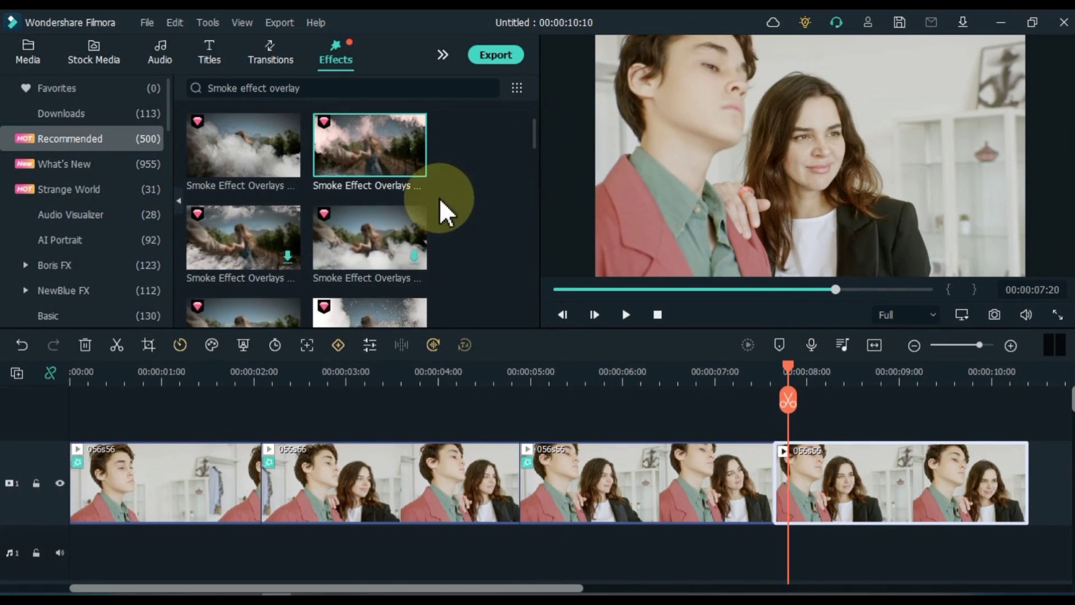
{"action": "left_click", "coordinate": [347, 262]}
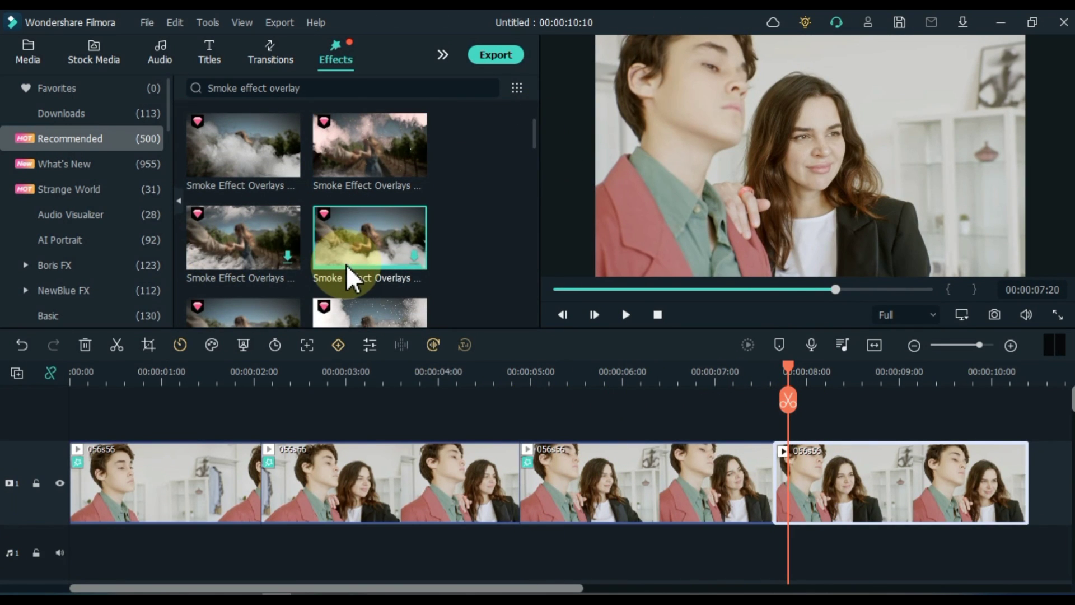
{"action": "left_click_drag", "start_coordinate": [345, 234], "coordinate": [807, 474]}
{"action": "left_click_drag", "start_coordinate": [788, 399], "coordinate": [1023, 402]}
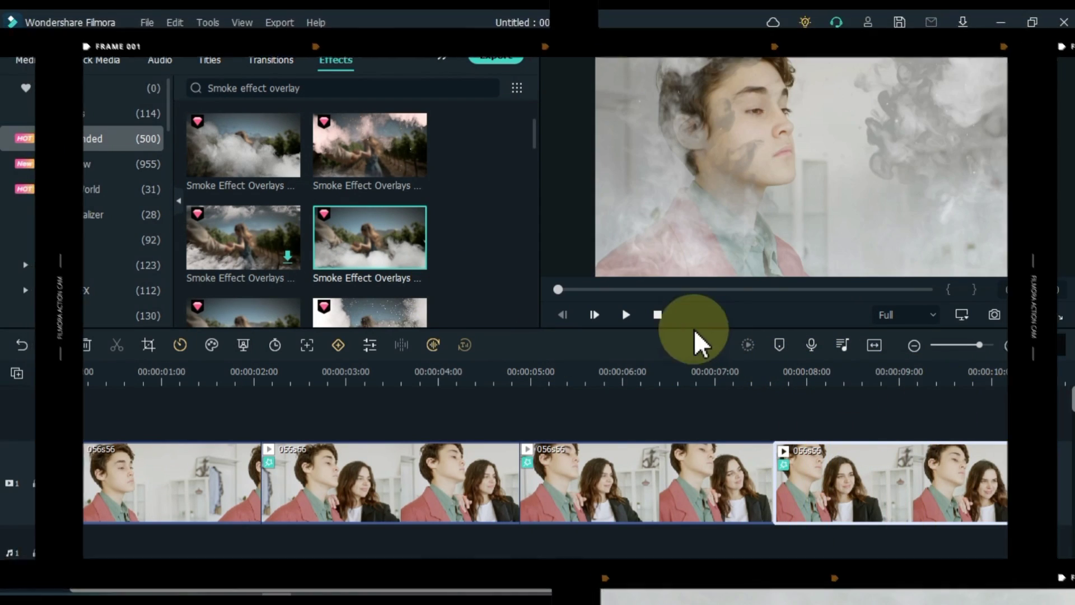
{"action": "left_click", "coordinate": [626, 314]}
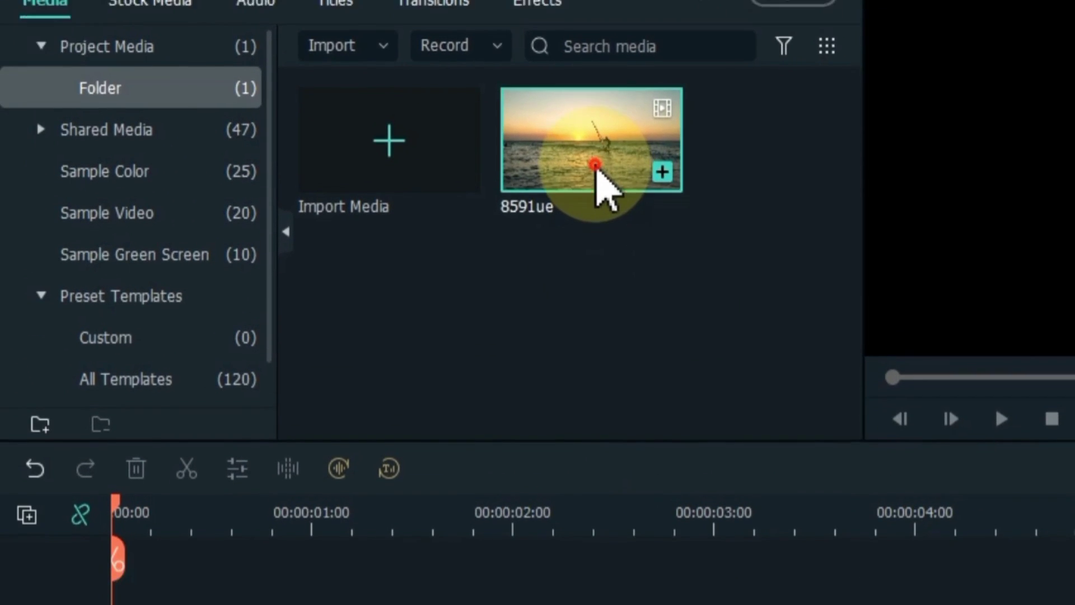
- Place clip 8591ue at the start of track 1 and search the effects for "Round open"
{"action": "left_click_drag", "start_coordinate": [369, 159], "coordinate": [183, 427]}
{"action": "left_click_drag", "start_coordinate": [293, 425], "coordinate": [108, 511]}
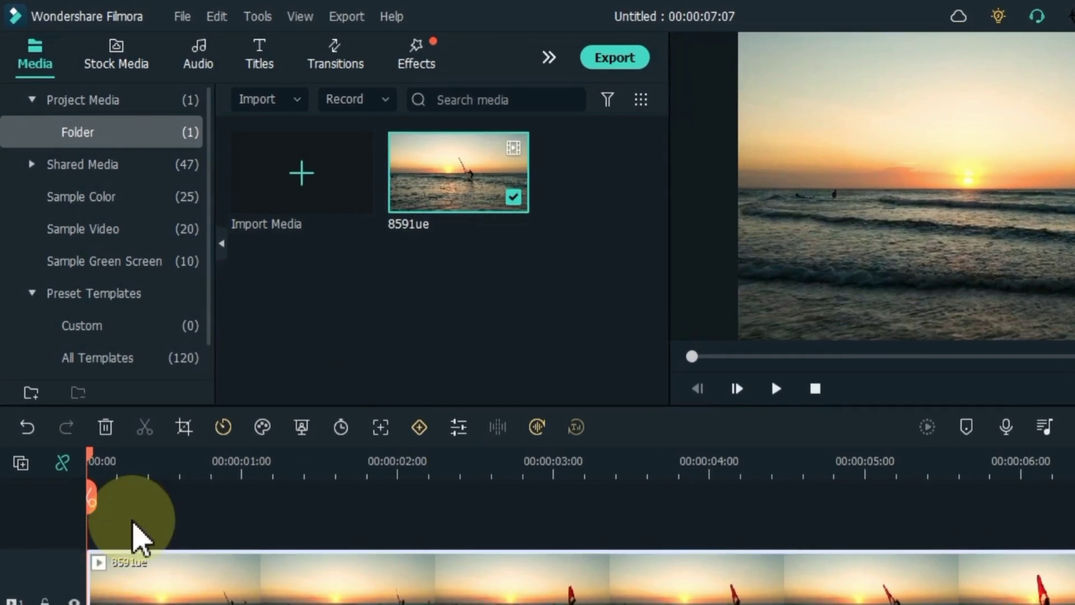
{"action": "left_click", "coordinate": [332, 46]}
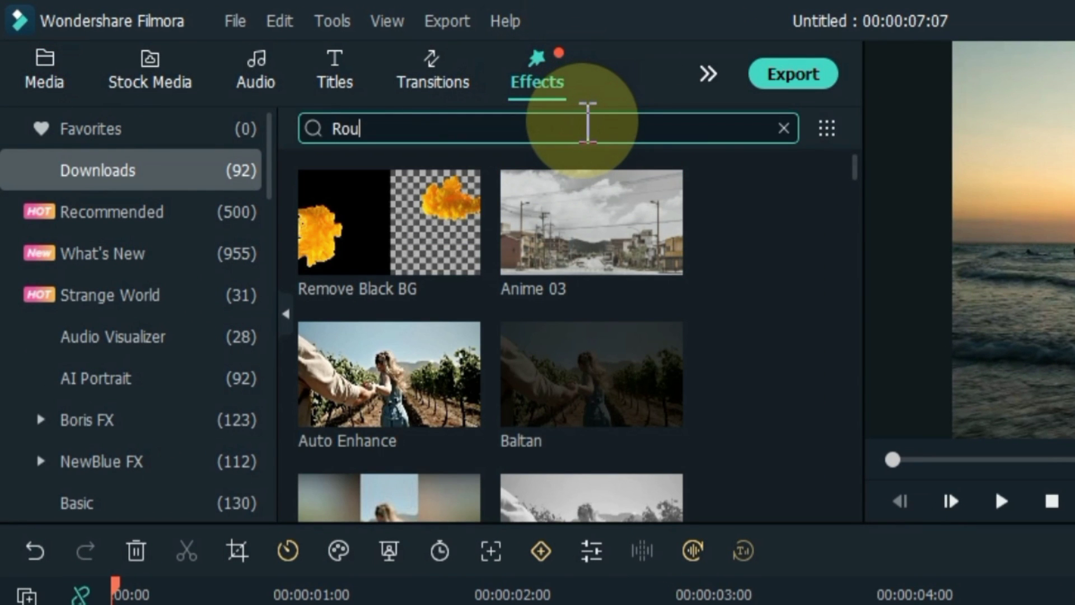
{"action": "key", "text": "Return"}
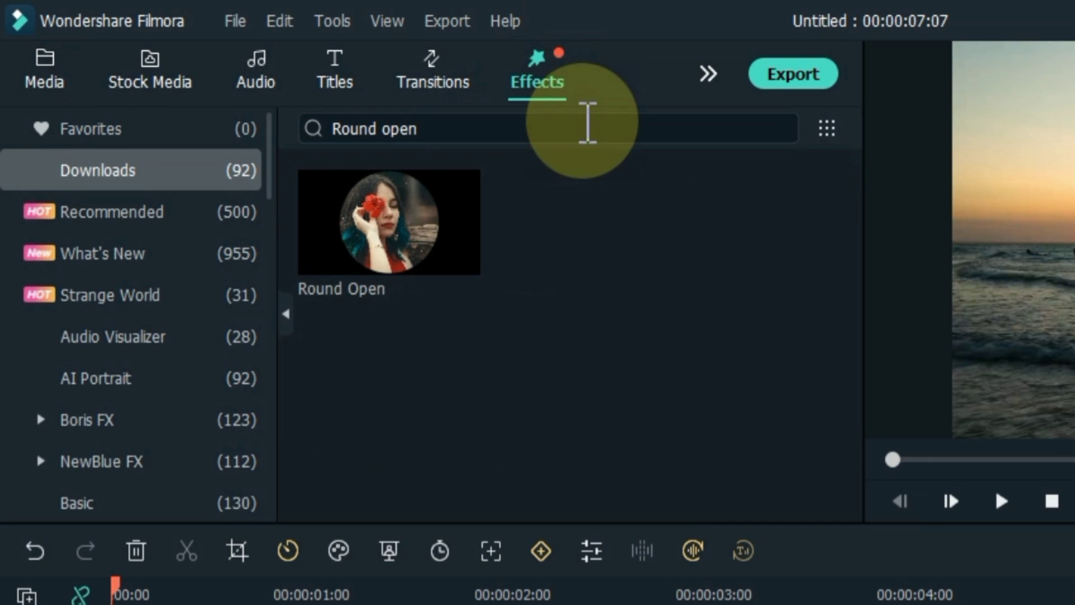
- Apply the Round Open effect to clip 8591ue and play it from the start
{"action": "left_click_drag", "start_coordinate": [384, 259], "coordinate": [199, 604]}
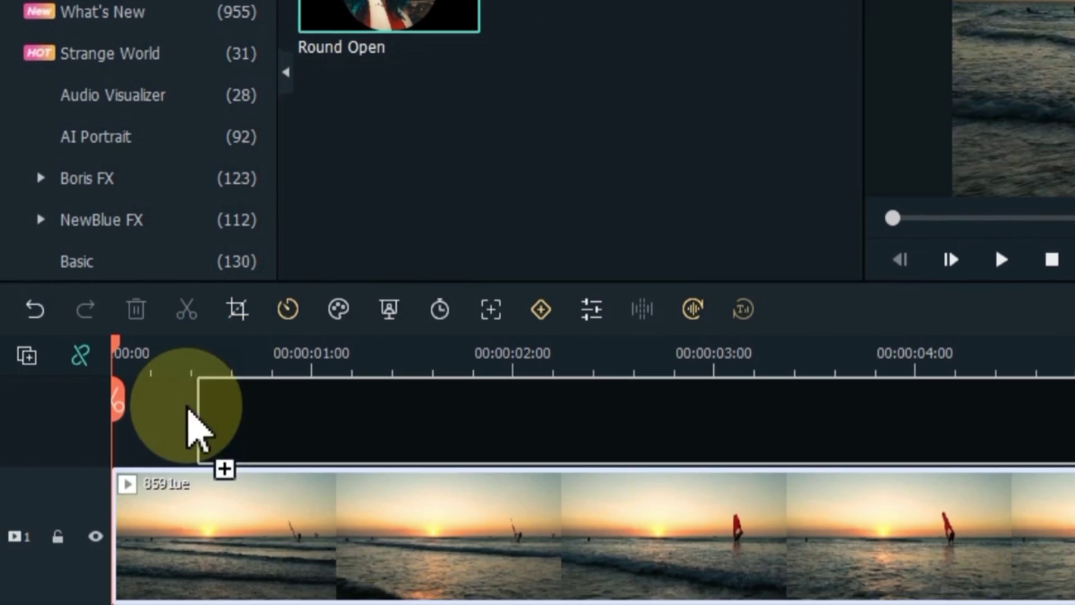
{"action": "left_click_drag", "start_coordinate": [199, 431], "coordinate": [125, 518]}
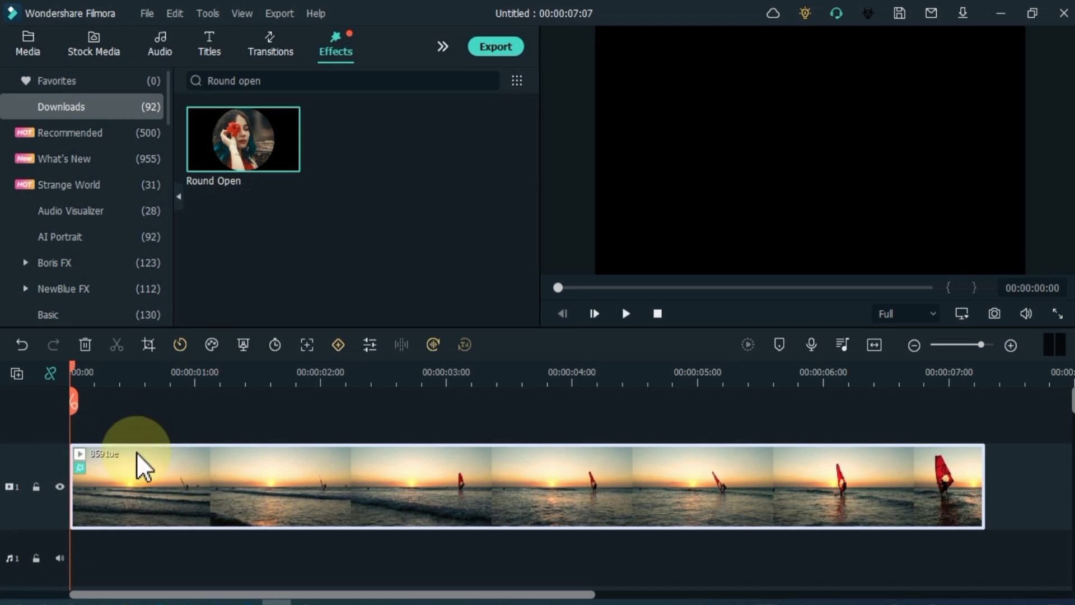
{"action": "left_click", "coordinate": [625, 313]}
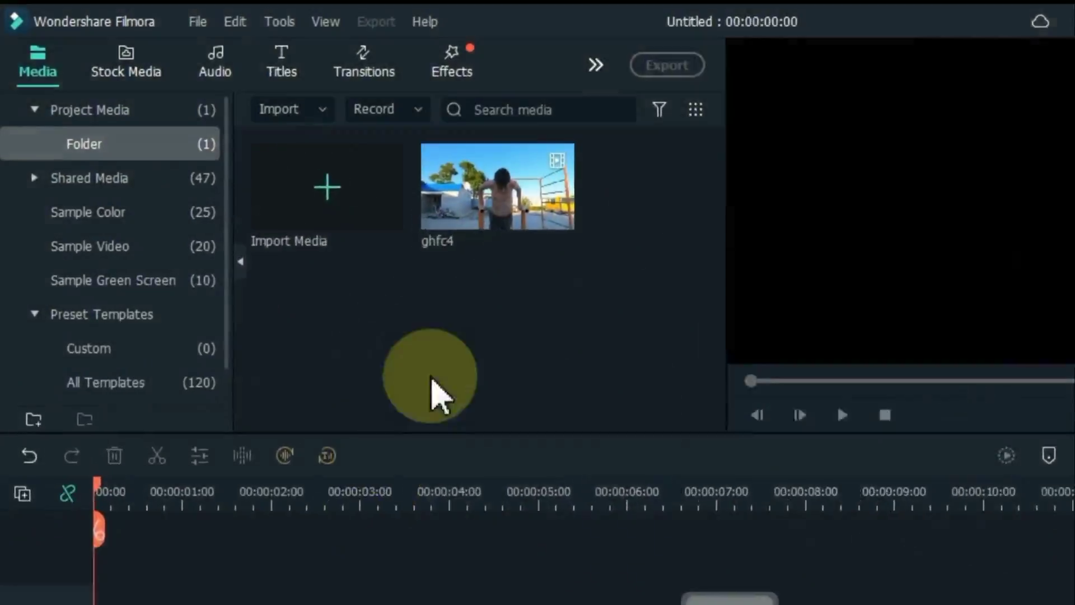
- Place clip ghfc4 at the start of track 1 and search the effects for "Negative dark"
{"action": "left_click_drag", "start_coordinate": [608, 216], "coordinate": [128, 604]}
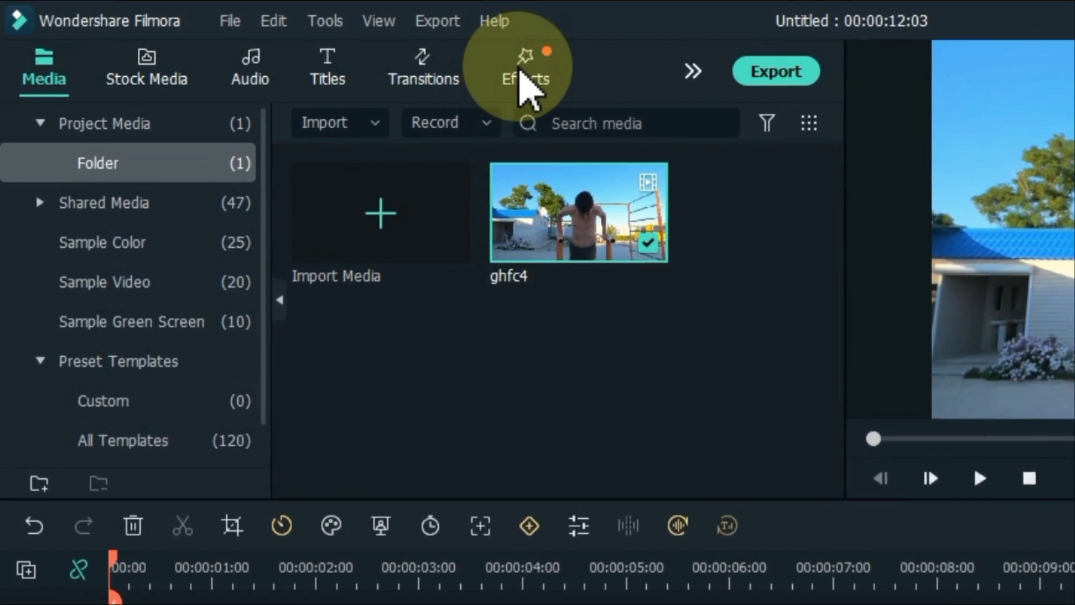
{"action": "left_click", "coordinate": [351, 56]}
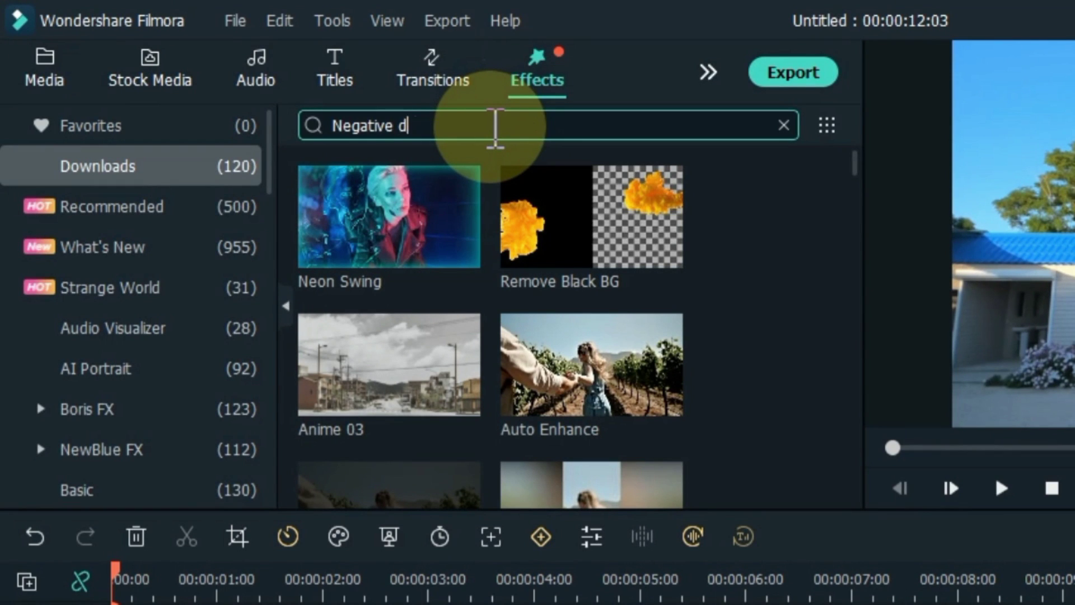
{"action": "type", "text": "ark"}
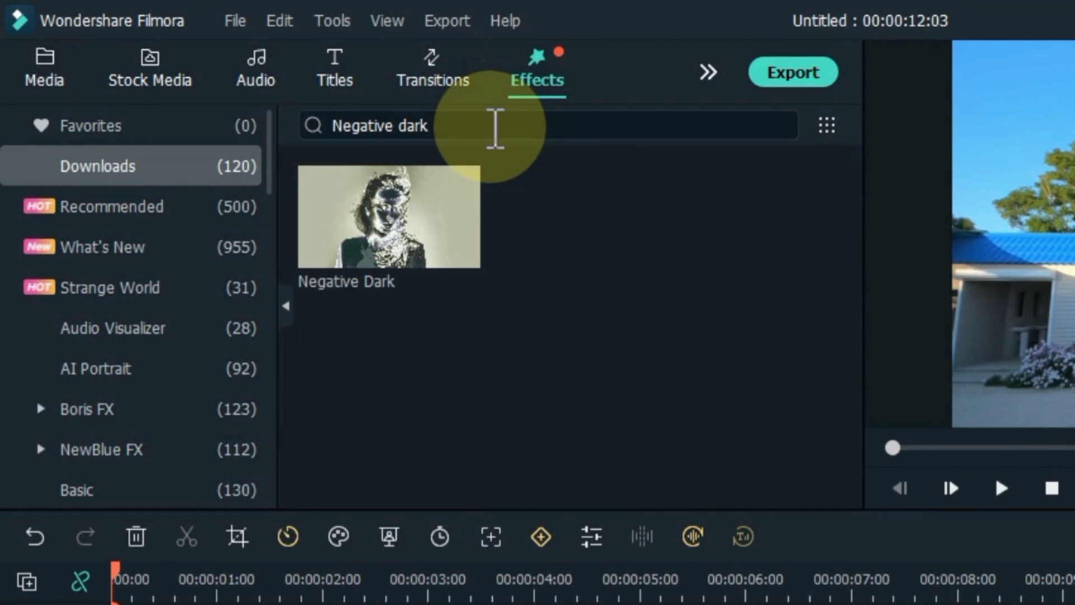
- Apply the Negative Dark effect to clip ghfc4 and play it from the start
{"action": "left_click_drag", "start_coordinate": [358, 247], "coordinate": [79, 463]}
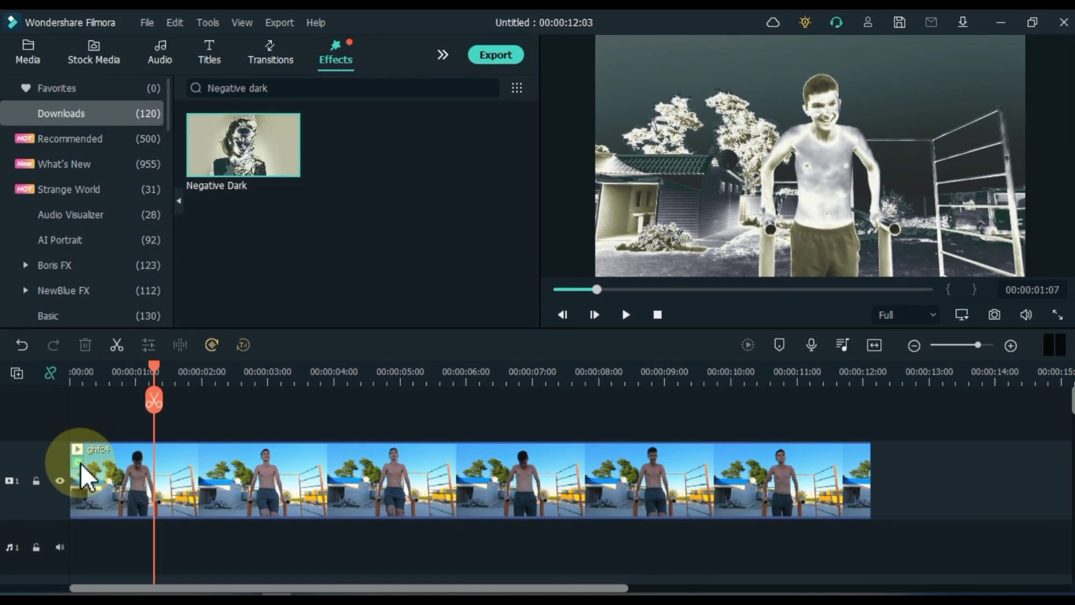
{"action": "key", "text": "Home"}
{"action": "key", "text": "space"}
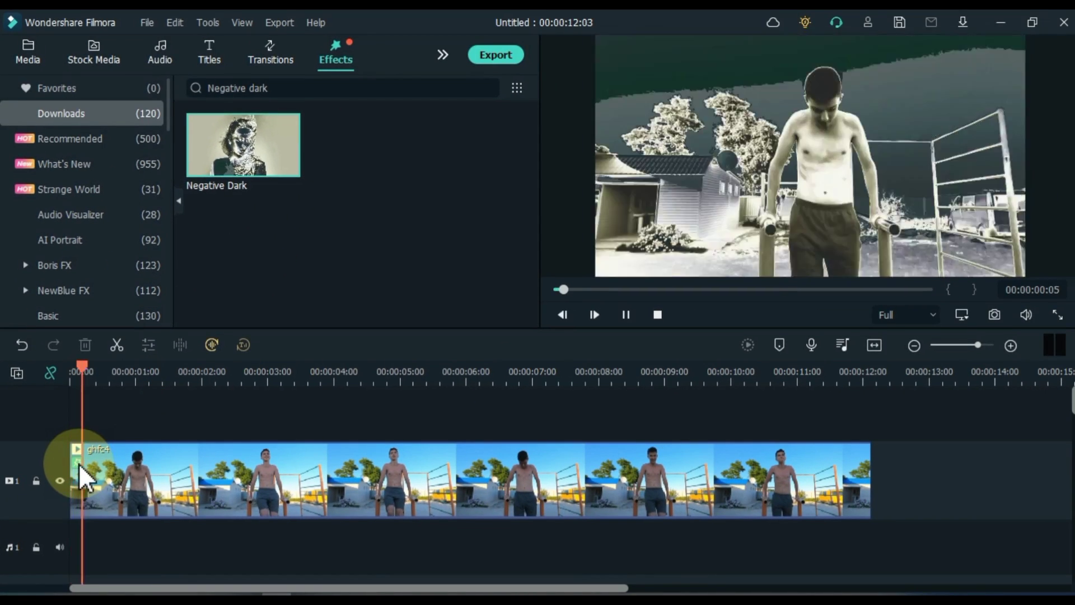